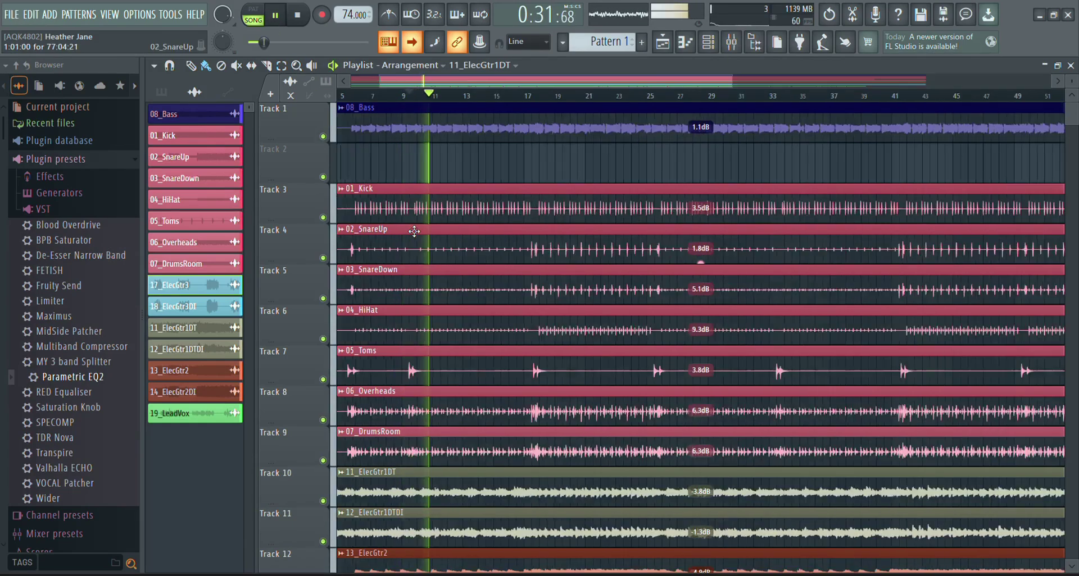
Step: Examine the drum, guitar and lead vocal clips in the playlist at different zoom levels while the song plays
scroll(455, 244, "up", 5)
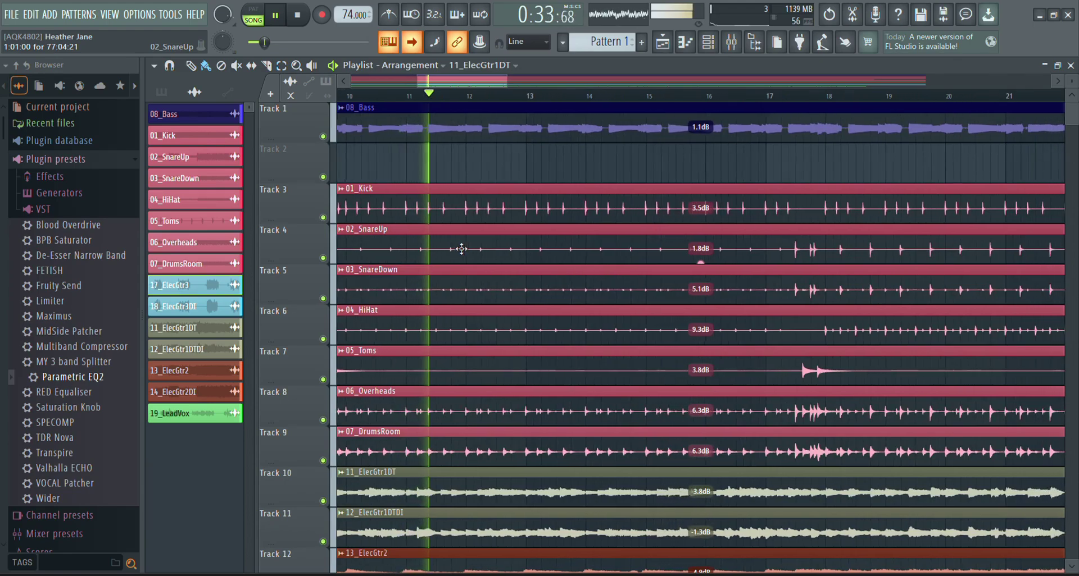
scroll(458, 252, "up", 3)
scroll(457, 253, "up", 2)
scroll(465, 248, "up", 3)
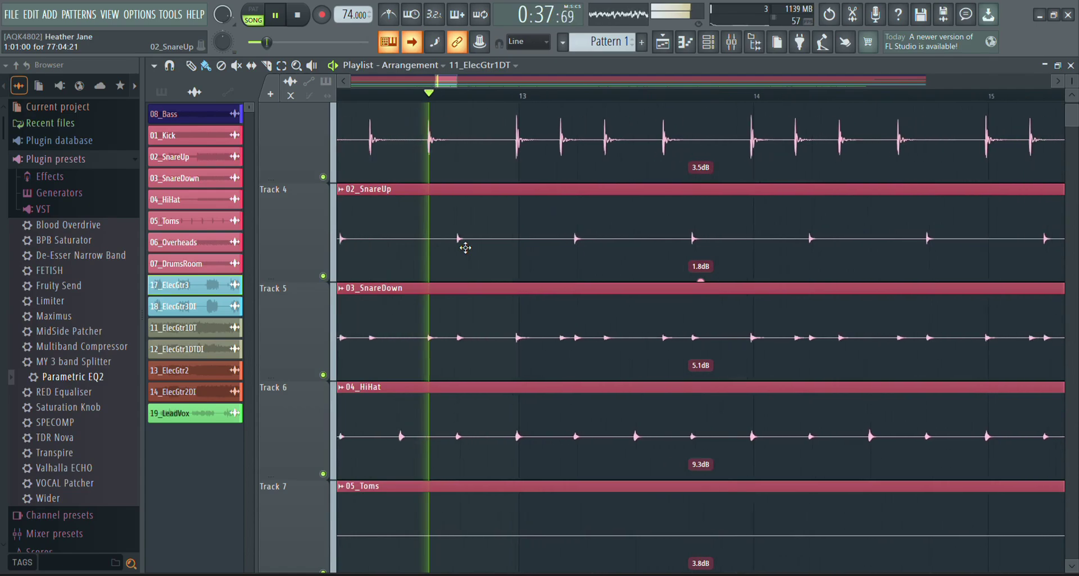
scroll(465, 248, "down", 4)
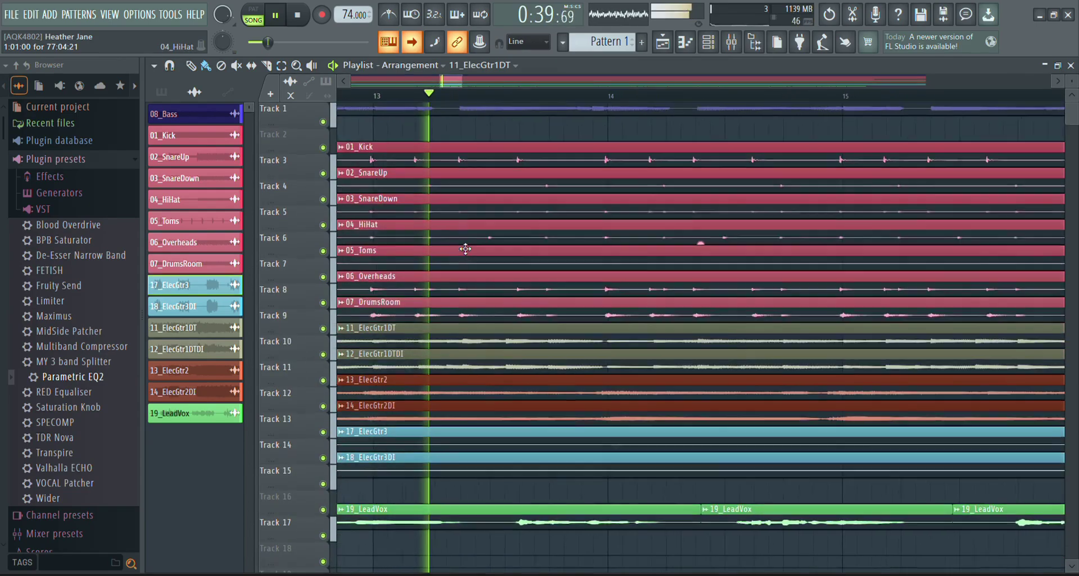
scroll(465, 249, "up", 4)
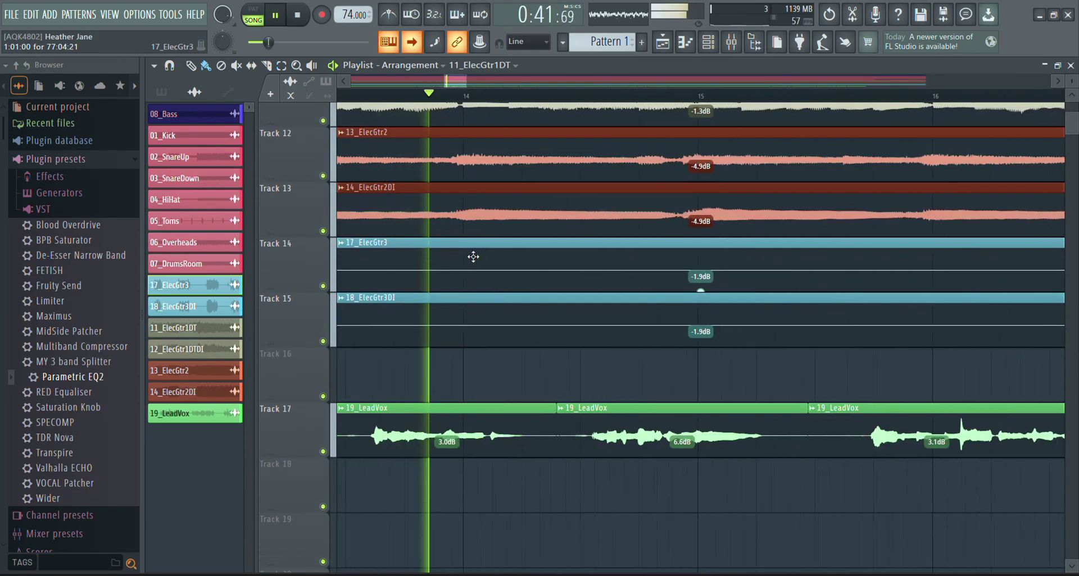
scroll(473, 259, "down", 4)
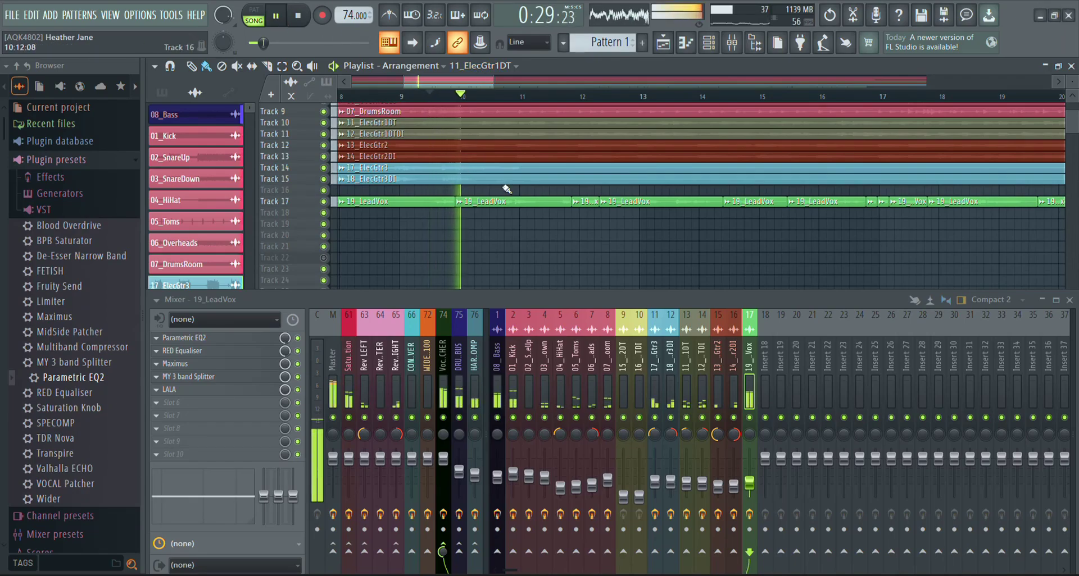
scroll(497, 170, "up", 3)
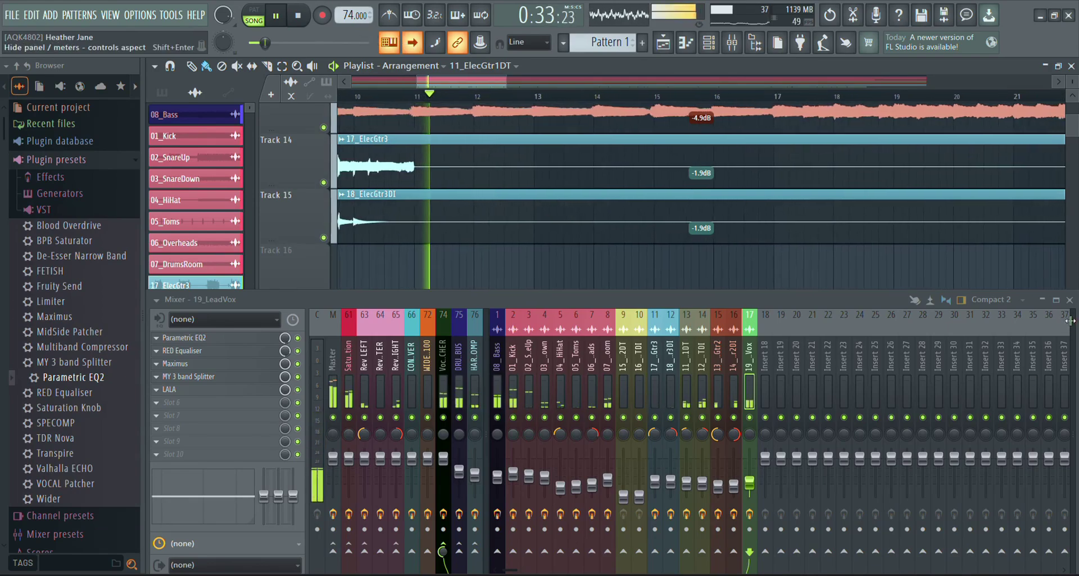
Step: Shrink the mixer to give the playlist more height, and review the tracks from 08_Bass to 19_LeadVox before pausing playback
left_click_drag(620, 296, 622, 329)
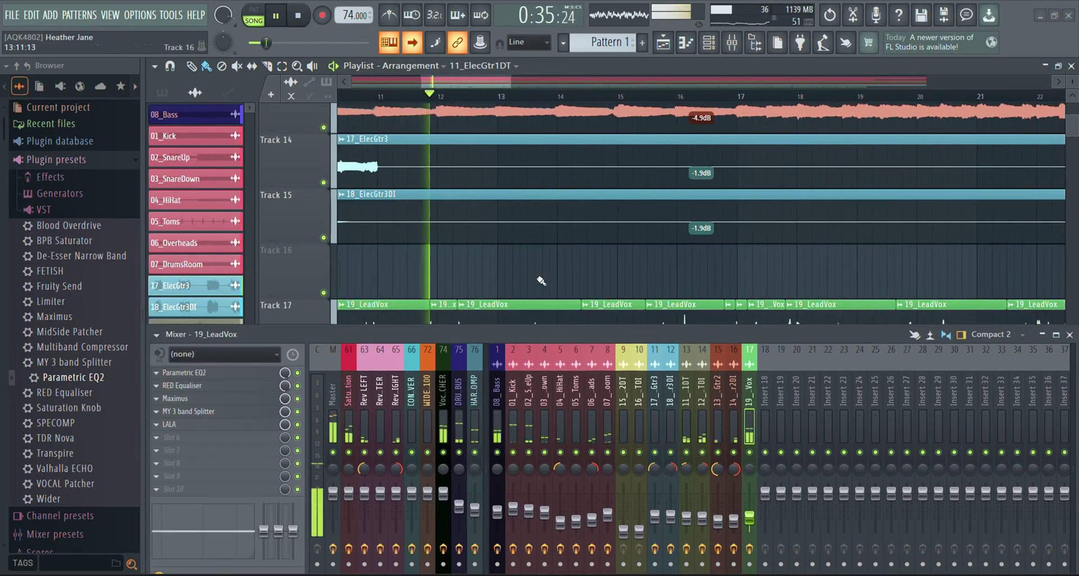
scroll(476, 226, "down", 3)
scroll(476, 226, "up", 5)
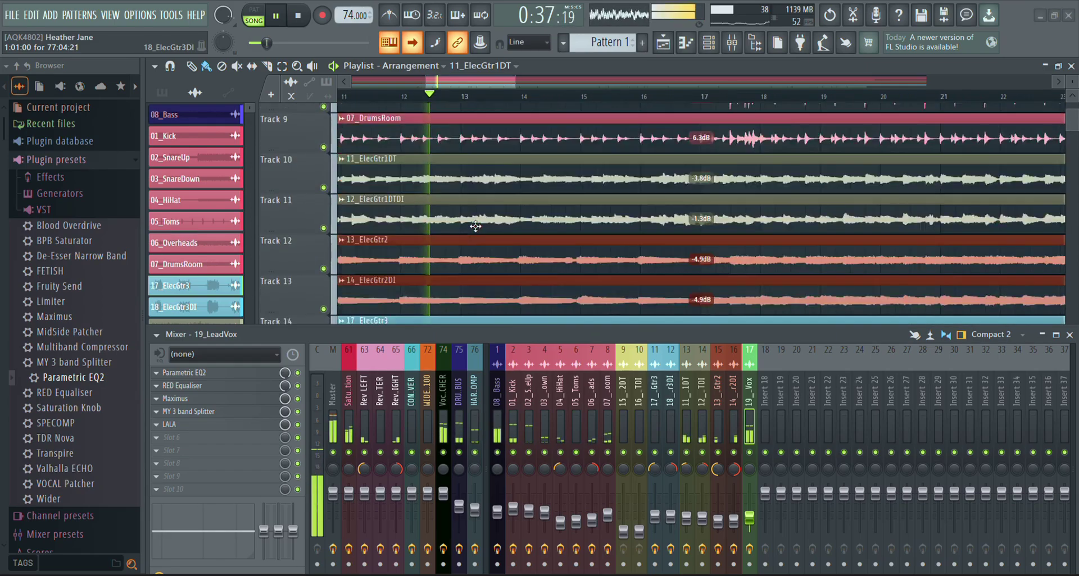
scroll(476, 226, "down", 2)
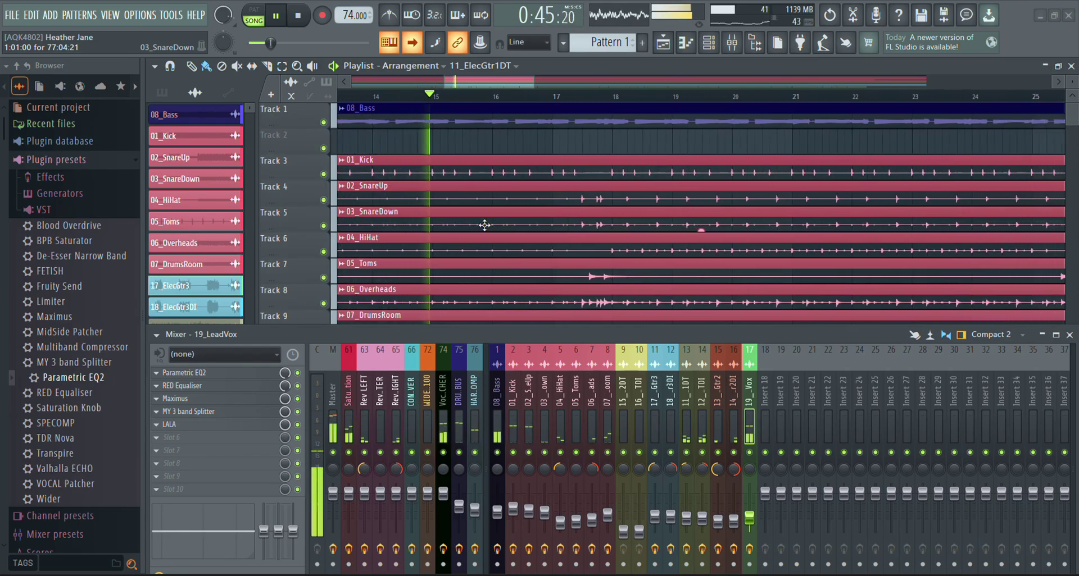
scroll(484, 225, "up", 2)
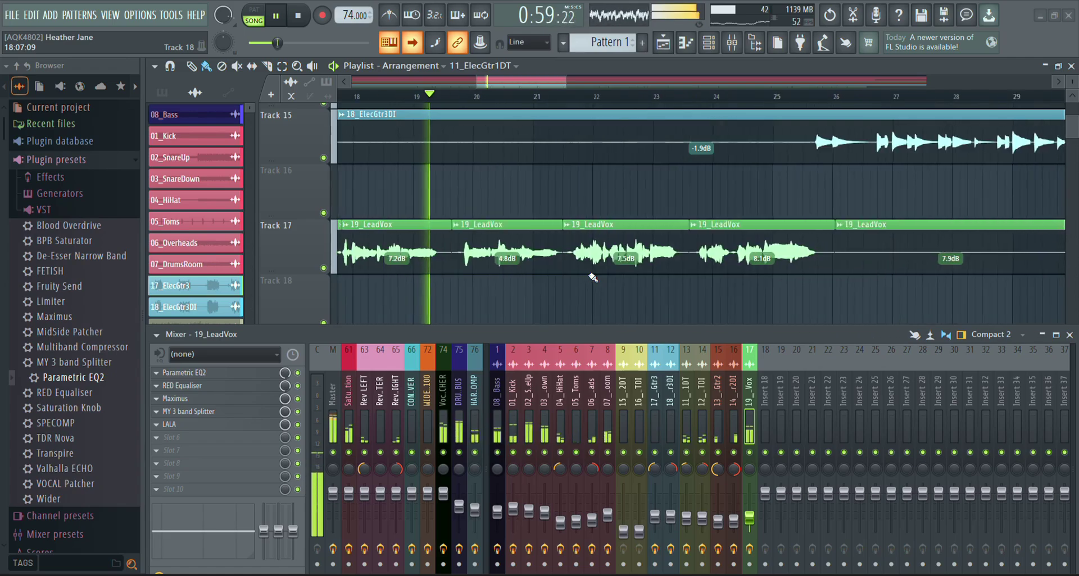
scroll(590, 278, "up", 9)
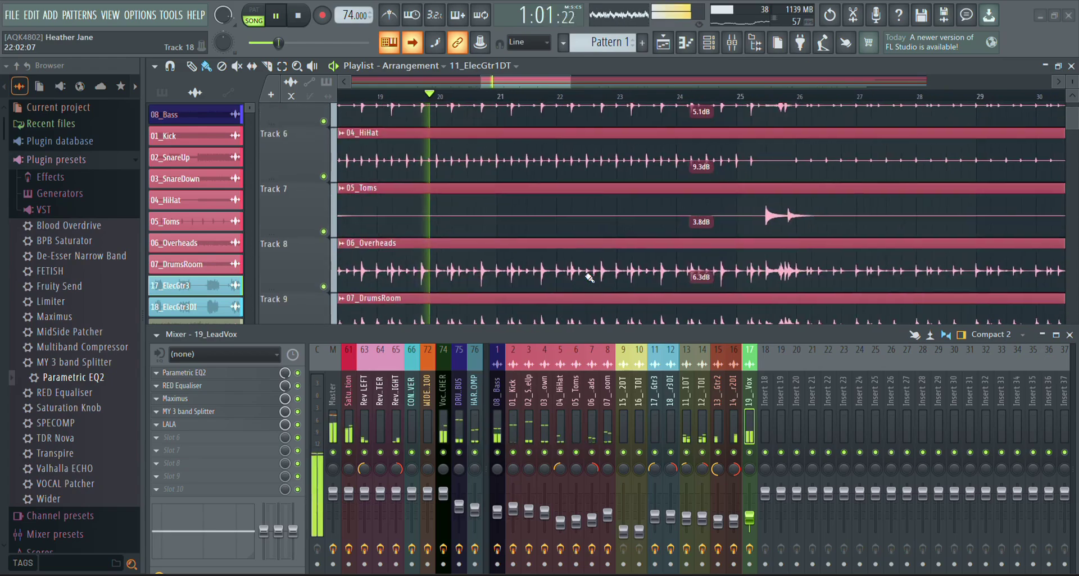
scroll(584, 274, "down", 6)
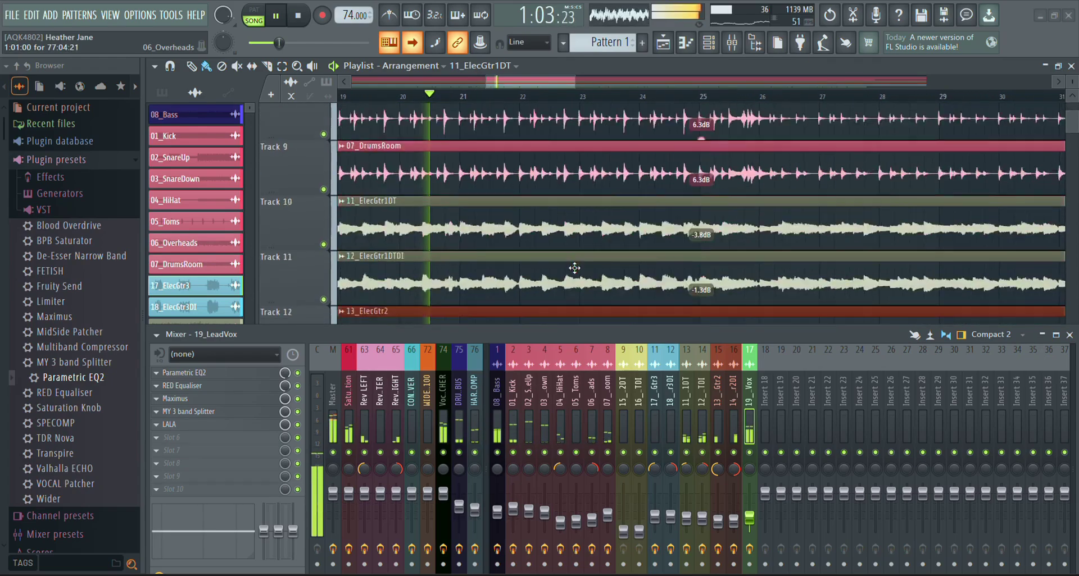
scroll(574, 268, "down", 3)
scroll(574, 268, "down", 4)
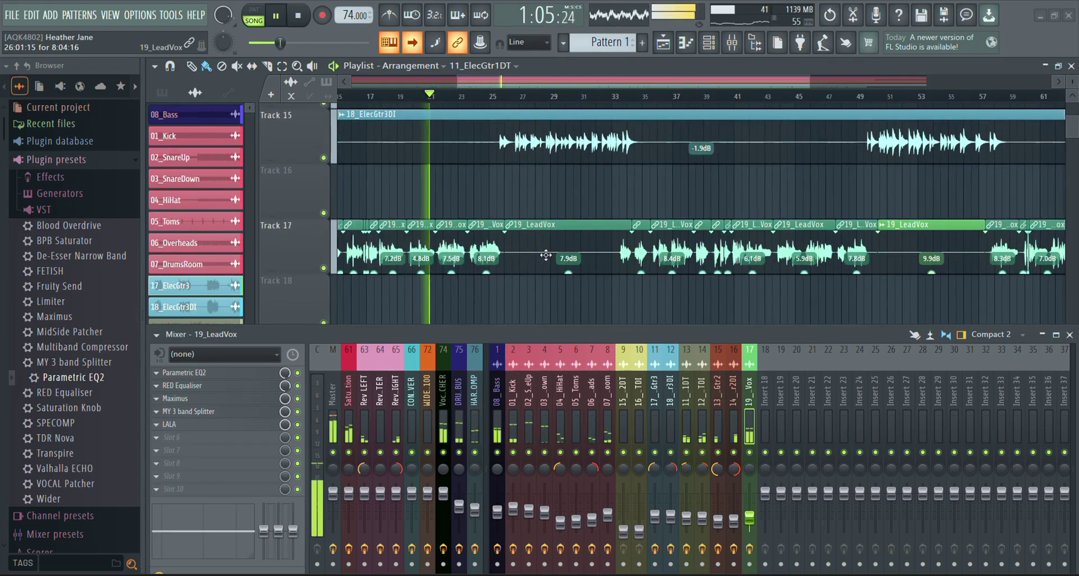
scroll(574, 268, "down", 3)
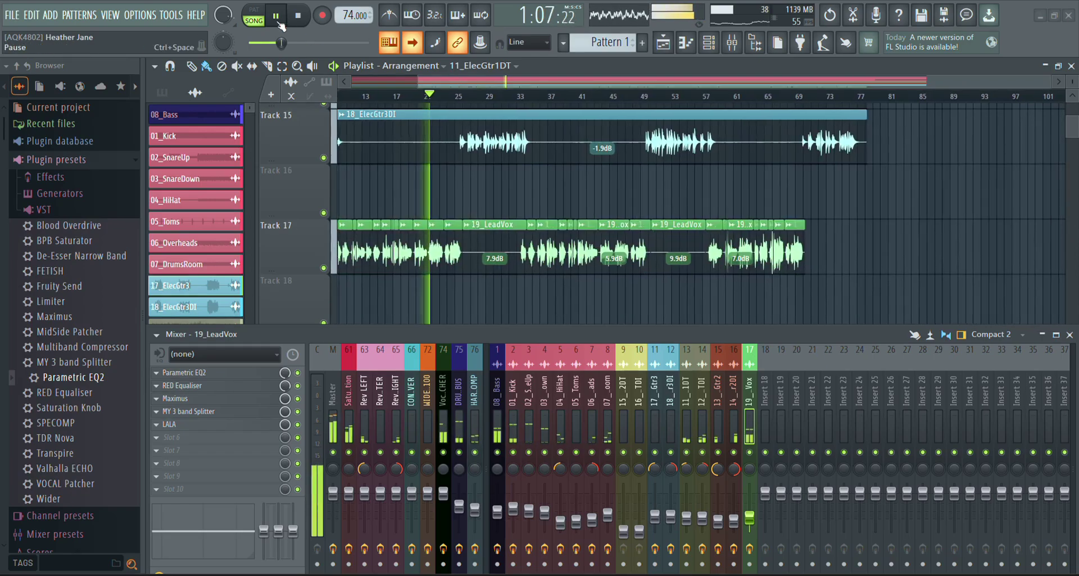
key("space")
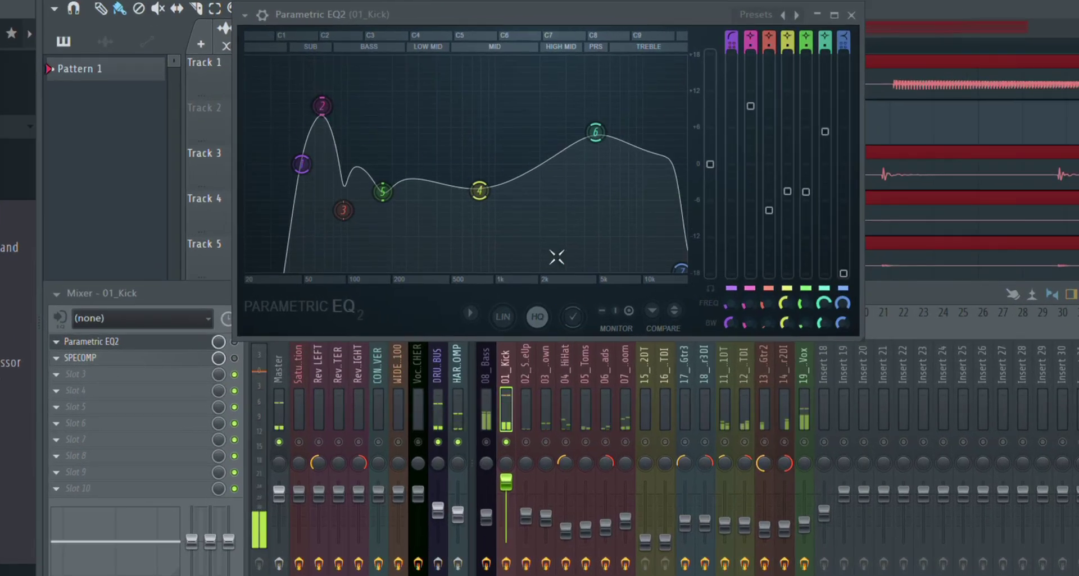
Step: Compare 01_Kick with Parametric EQ2 on and bypassed during playback, leaving both Parametric EQ2 and SPECOMP enabled
left_click_drag(518, 9, 531, 9)
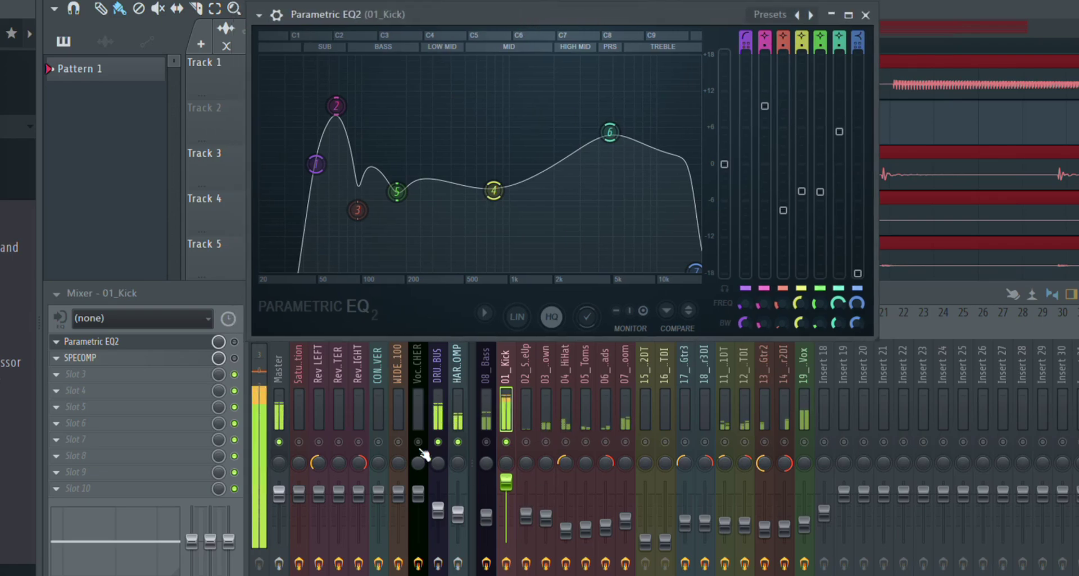
left_click(235, 342)
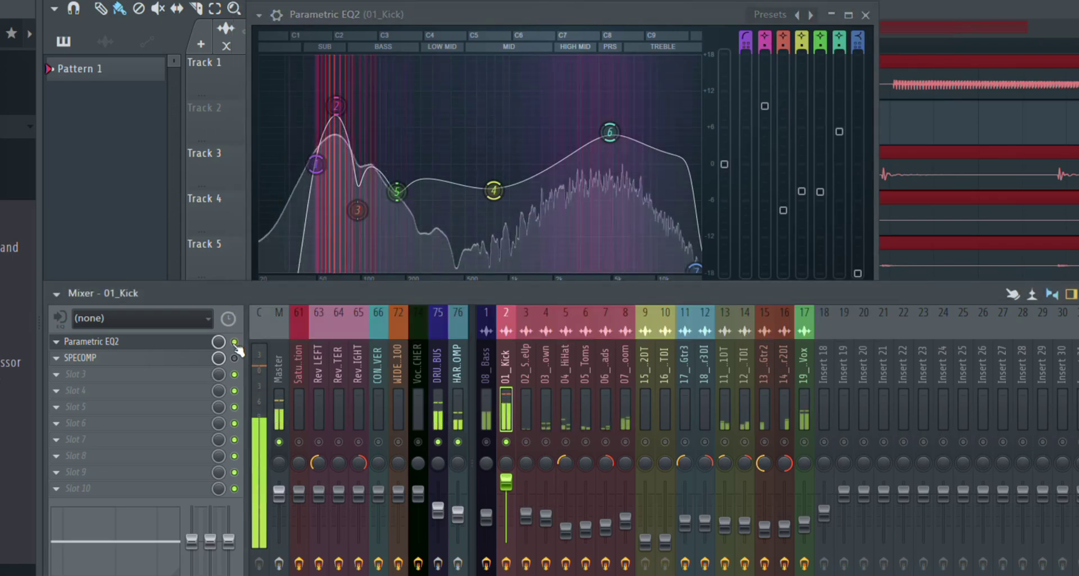
left_click(234, 343)
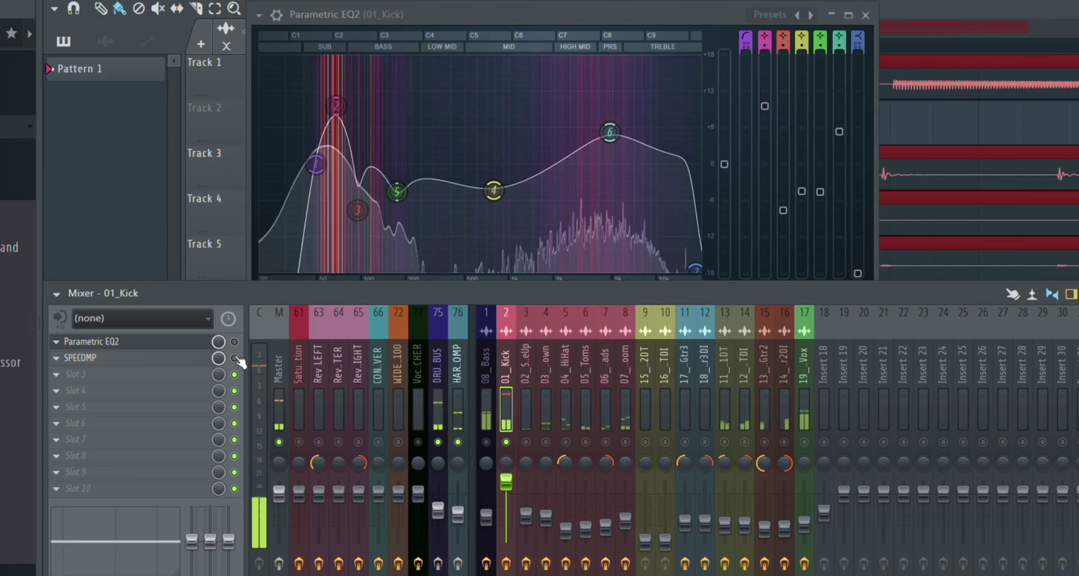
left_click(235, 342)
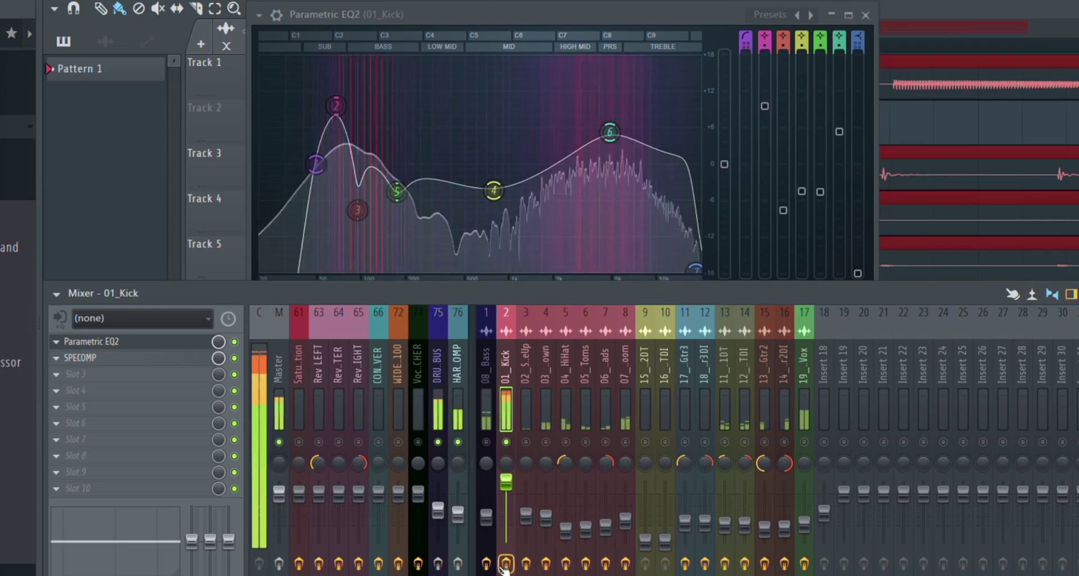
Step: Mute the HAR.OMP bus on mixer track 76 to hear the kick without it, and close the kick's Parametric EQ2 after stopping playback
left_click(458, 442)
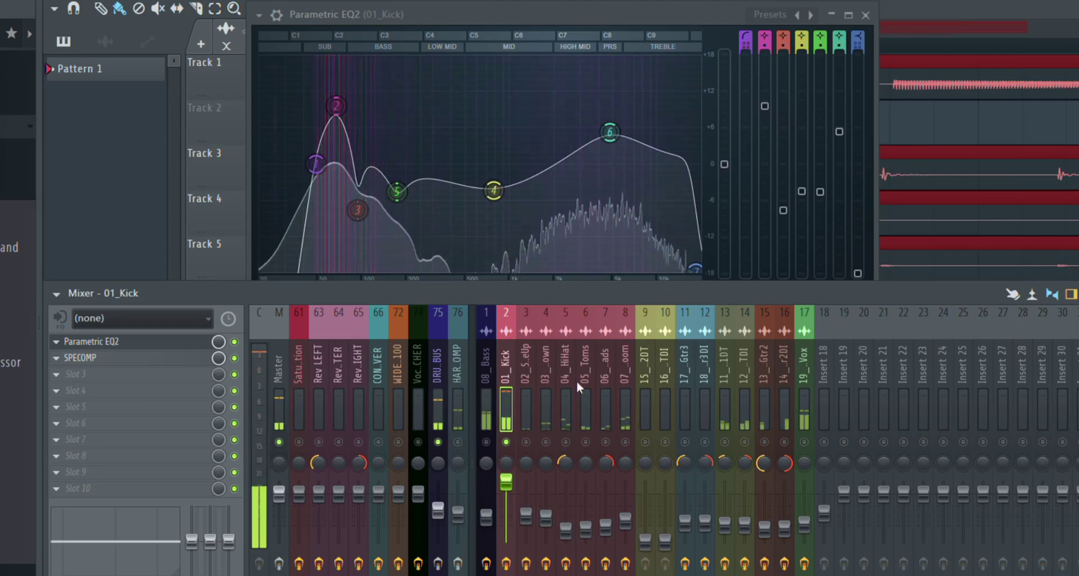
key("space")
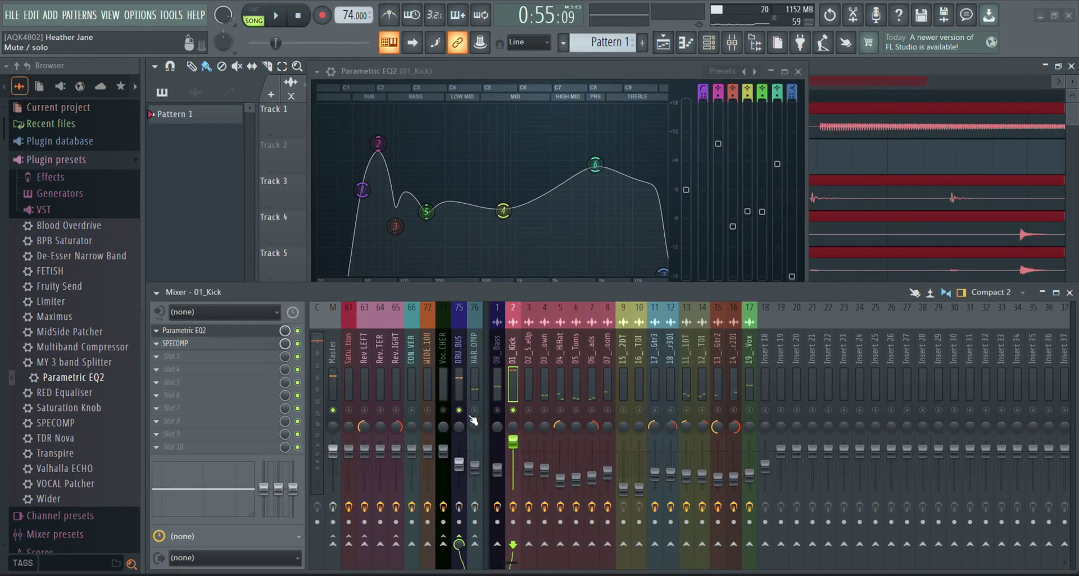
left_click(797, 71)
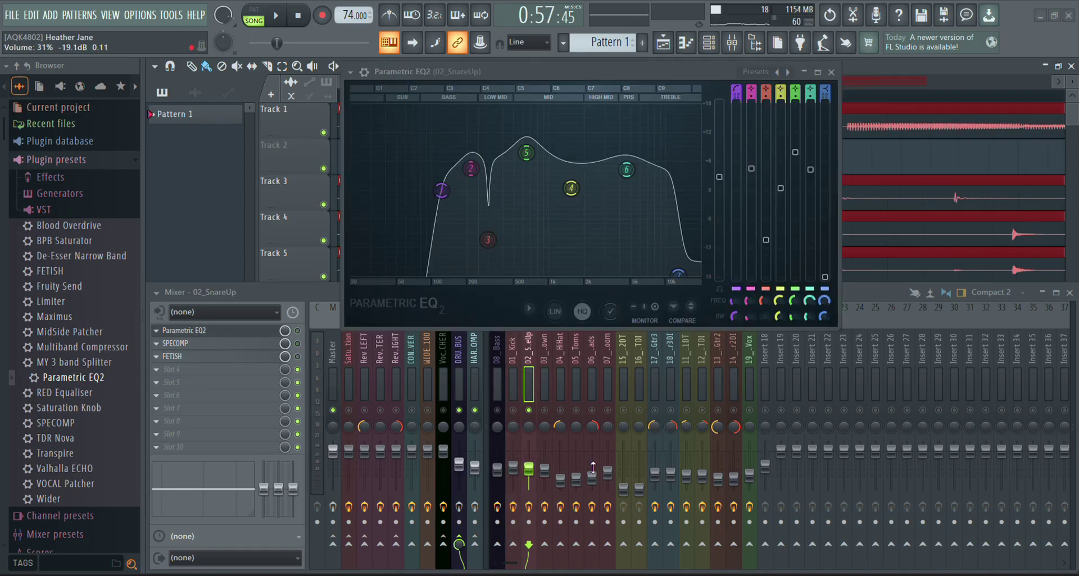
Step: Raise the 02_SnareUp fader, and enable that track's Parametric EQ2 and SPECOMP effects during playback
left_click_drag(534, 470, 533, 450)
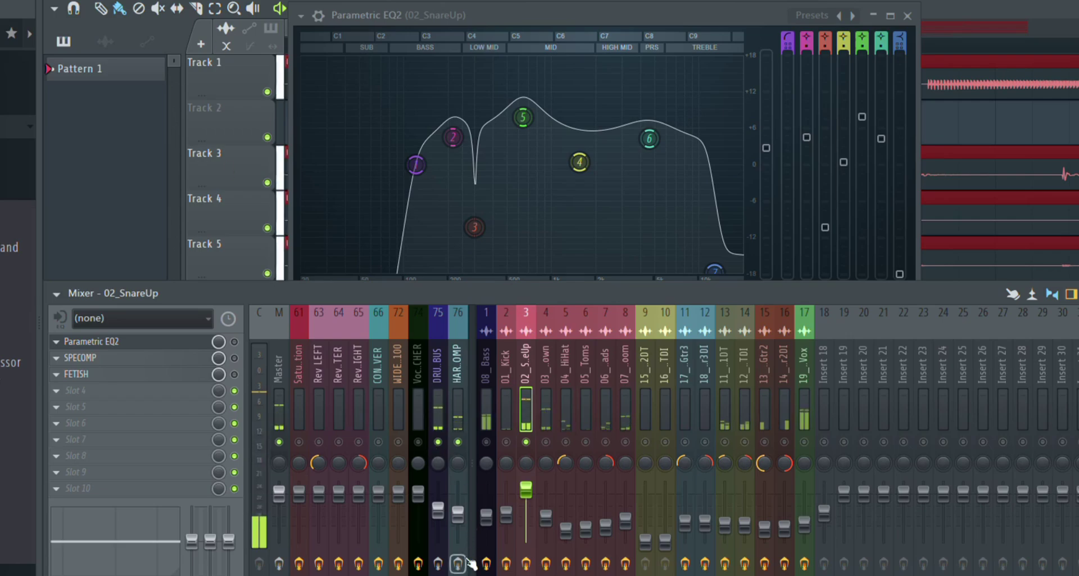
left_click(235, 342)
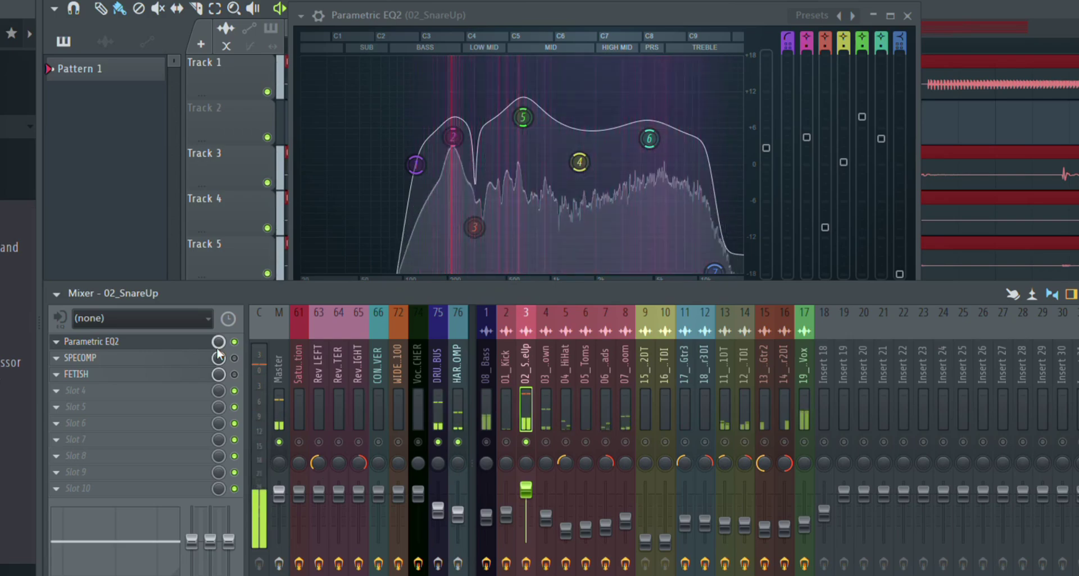
left_click(234, 358)
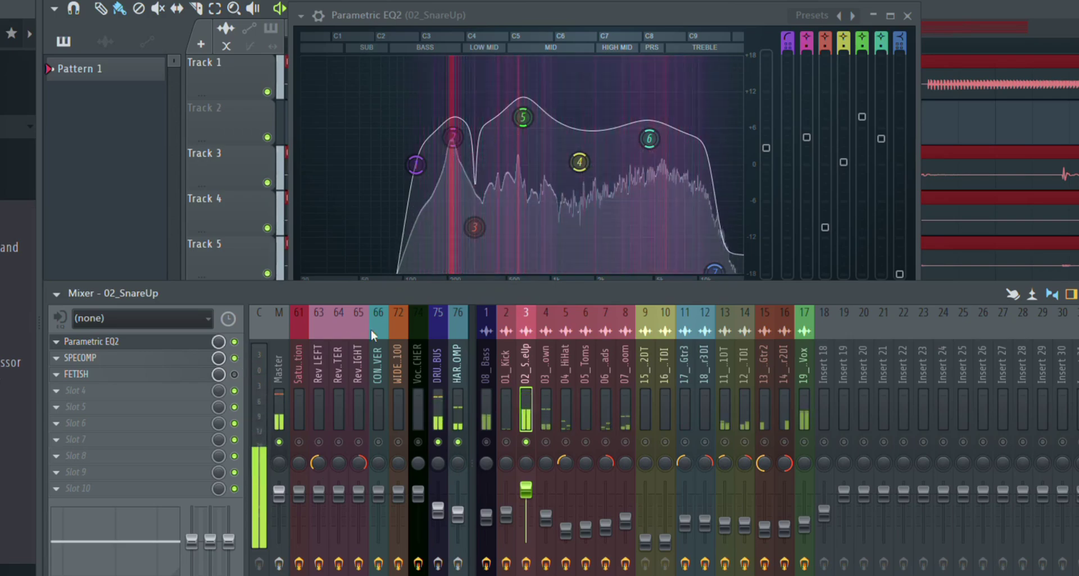
Step: Check the SPECOMP compressor settings on 02_SnareUp, and close the plugin window
left_click(115, 358)
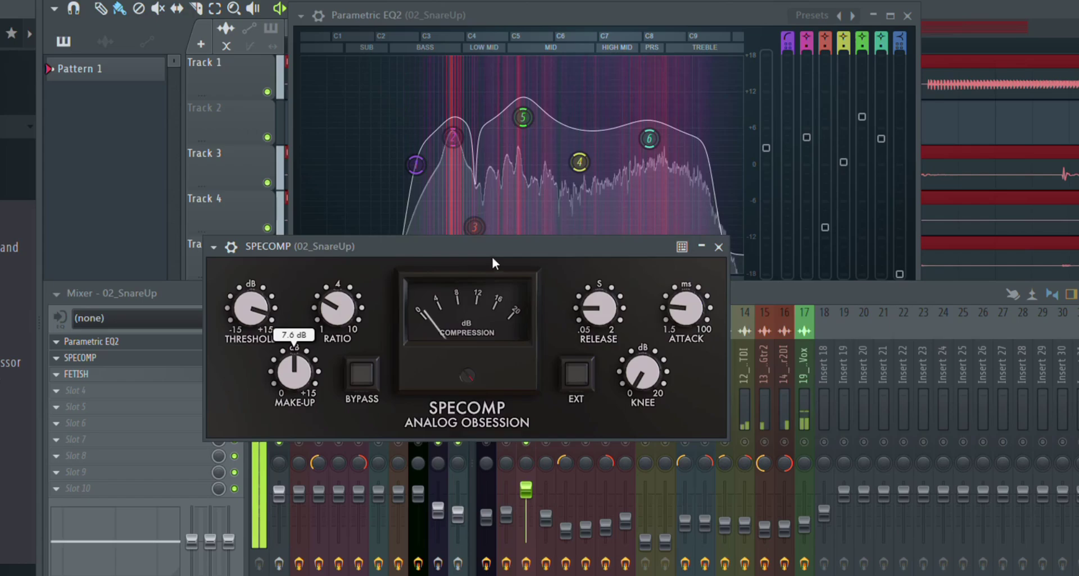
left_click_drag(492, 259, 621, 264)
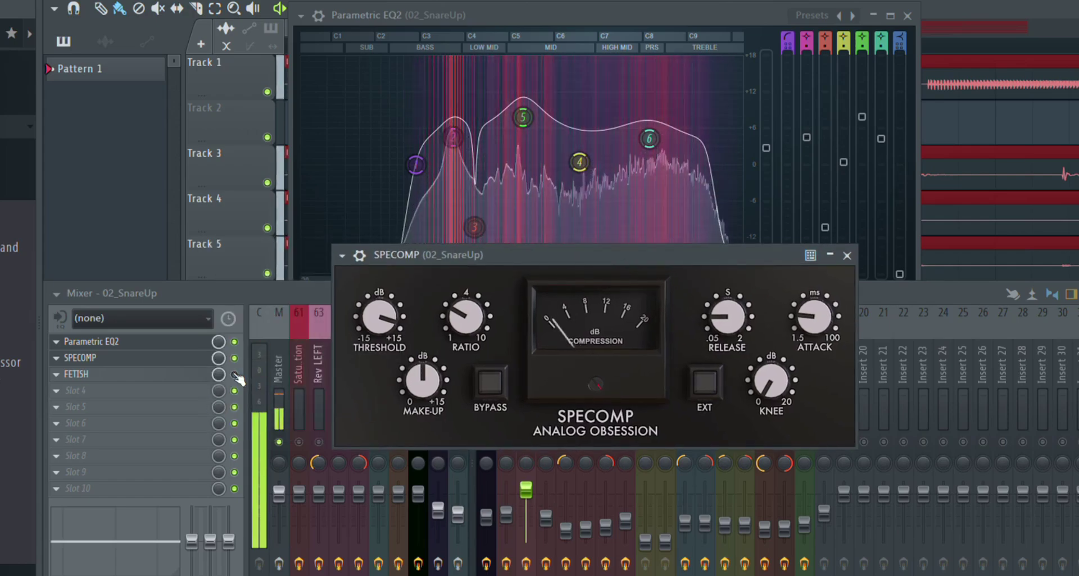
key("Escape")
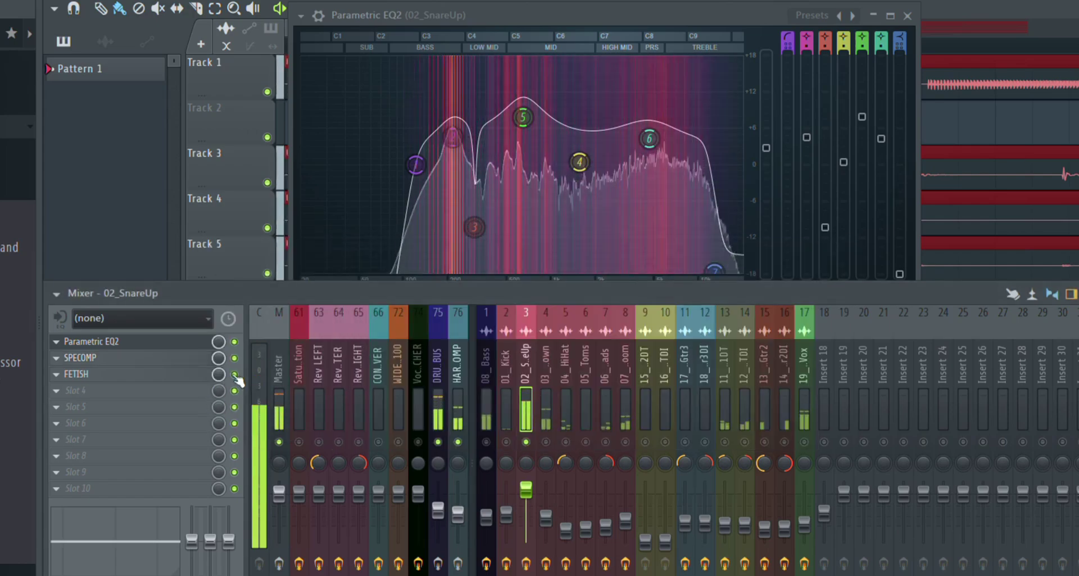
Step: Check the FETISH compressor settings on 02_SnareUp, and close both the FETISH and Parametric EQ2 windows
left_click(79, 374)
left_click_drag(425, 61, 702, 263)
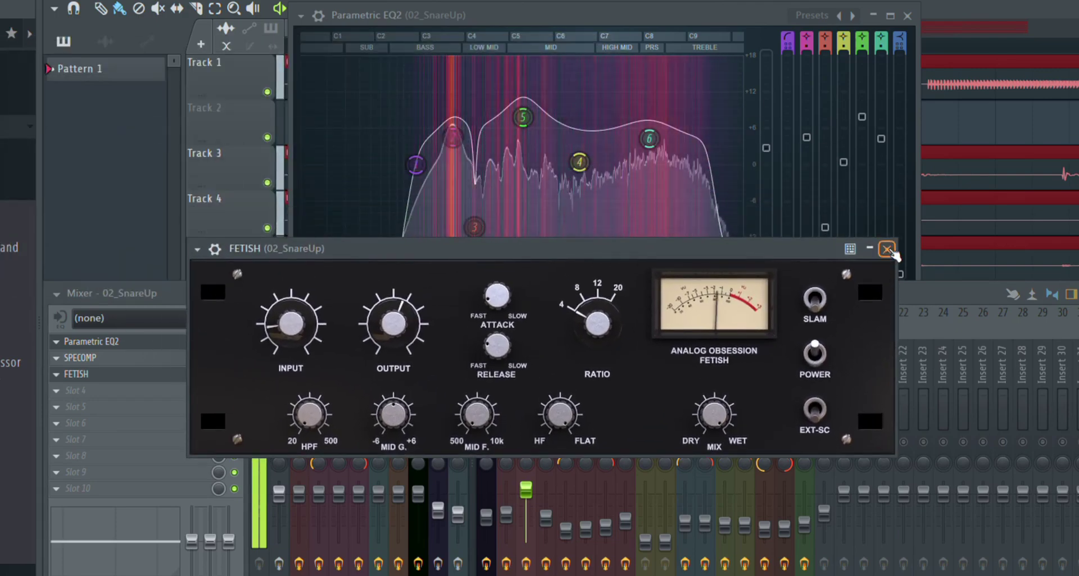
left_click(888, 249)
left_click(918, 26)
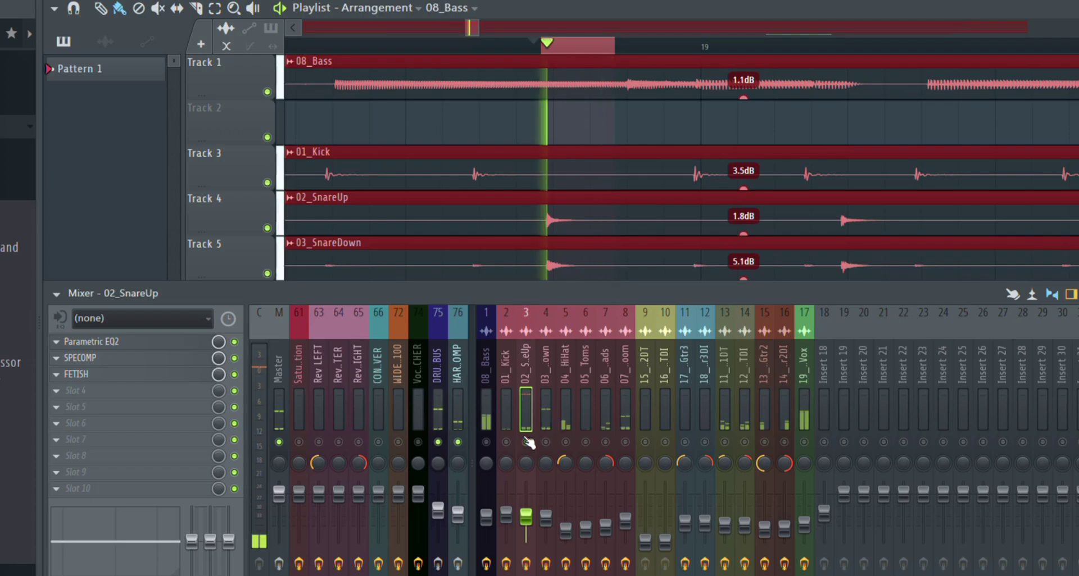
Step: Solo 03_SnareDown and enable its Parametric EQ2 and SPECOMP effects one after the other during playback
left_click(547, 451)
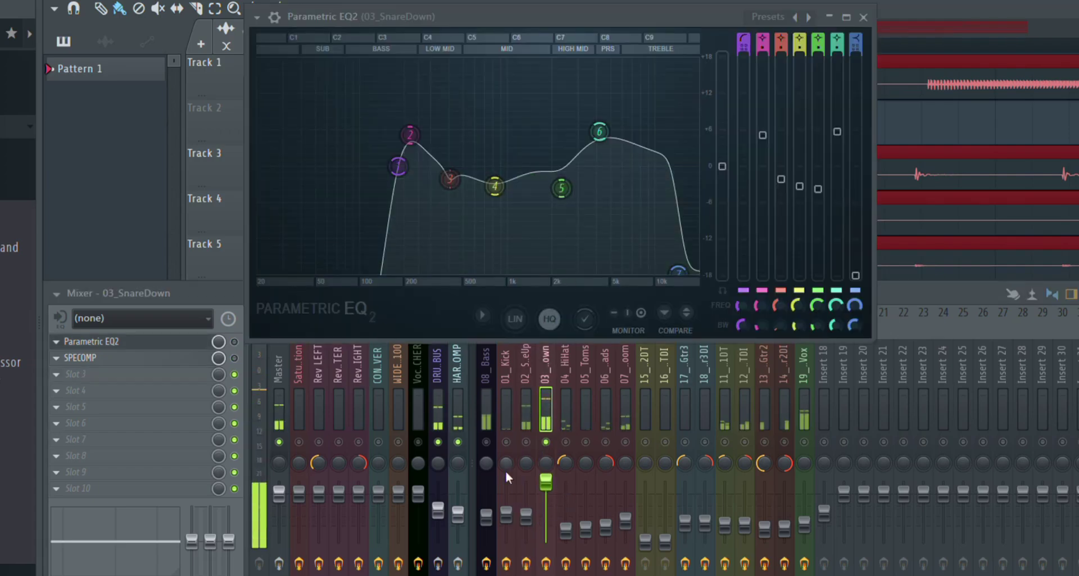
left_click(235, 342)
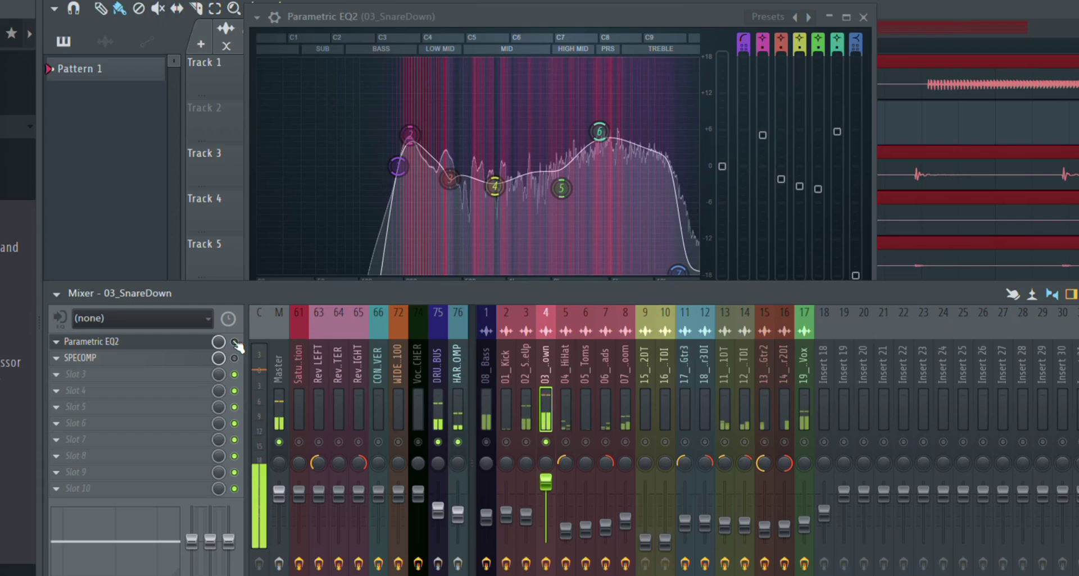
left_click(234, 359)
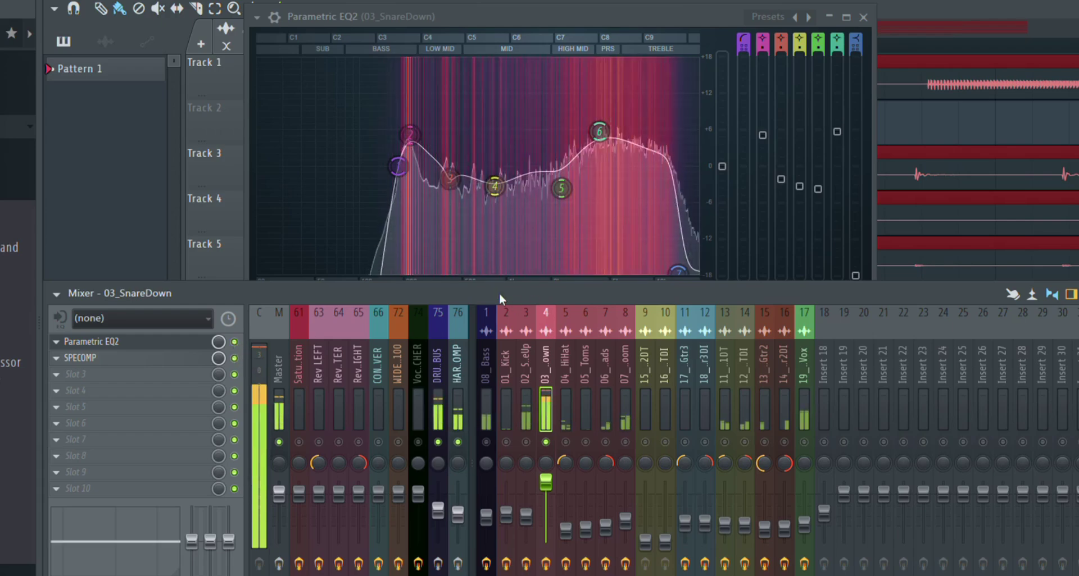
Step: Check the SPECOMP compressor settings on 03_SnareDown, and close the plugin window
left_click(157, 357)
left_click_drag(193, 73, 629, 348)
left_click(883, 344)
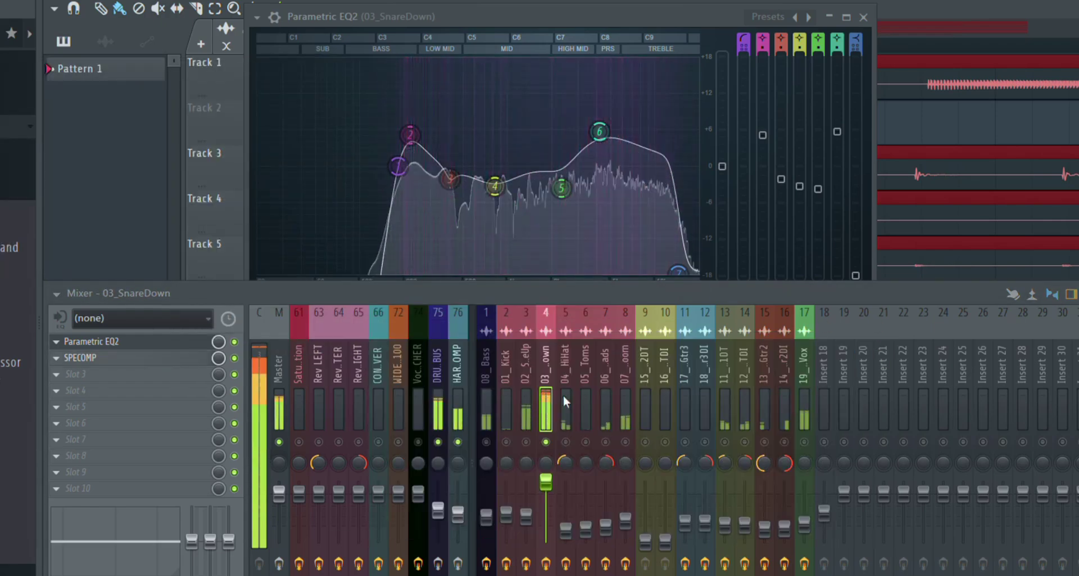
Step: Solo 02_SnareUp together with 03_SnareDown, lower both faders as a pair during playback, and stop the song
left_click(527, 444)
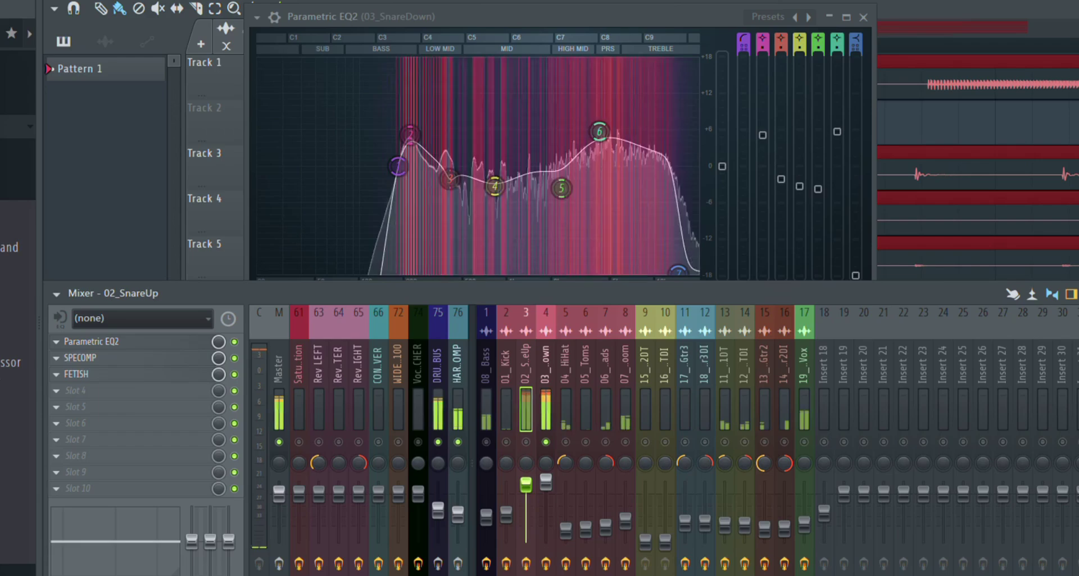
left_click(545, 427)
left_click(528, 450, "ctrl")
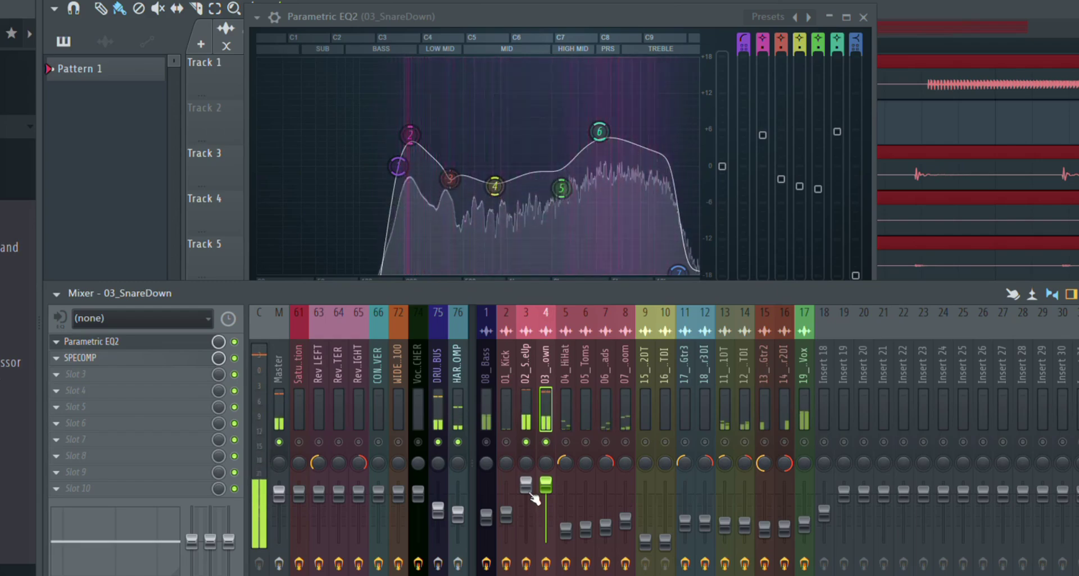
left_click(534, 479)
left_click_drag(541, 483, 542, 514)
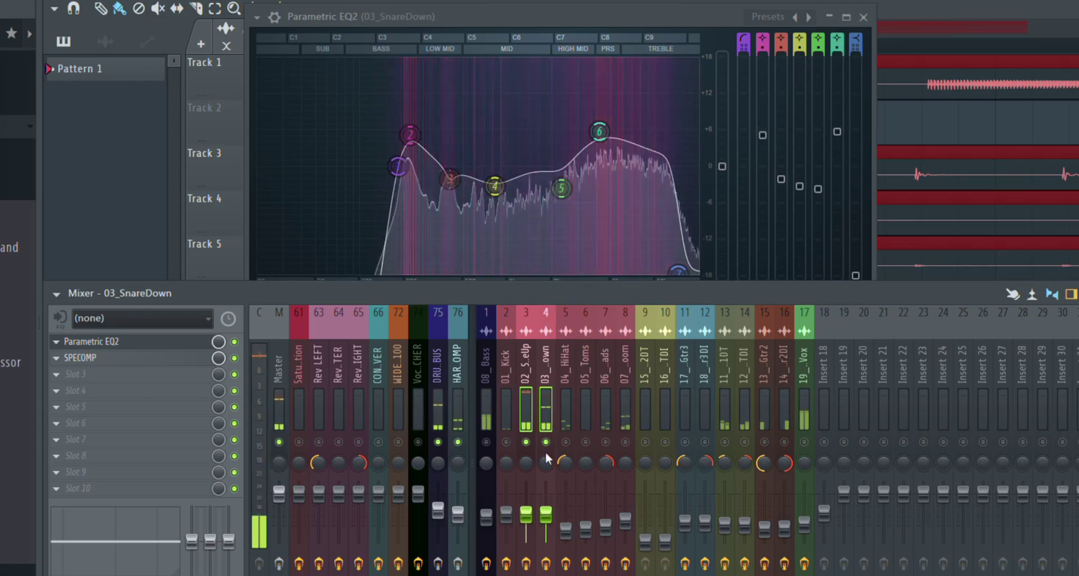
key("space")
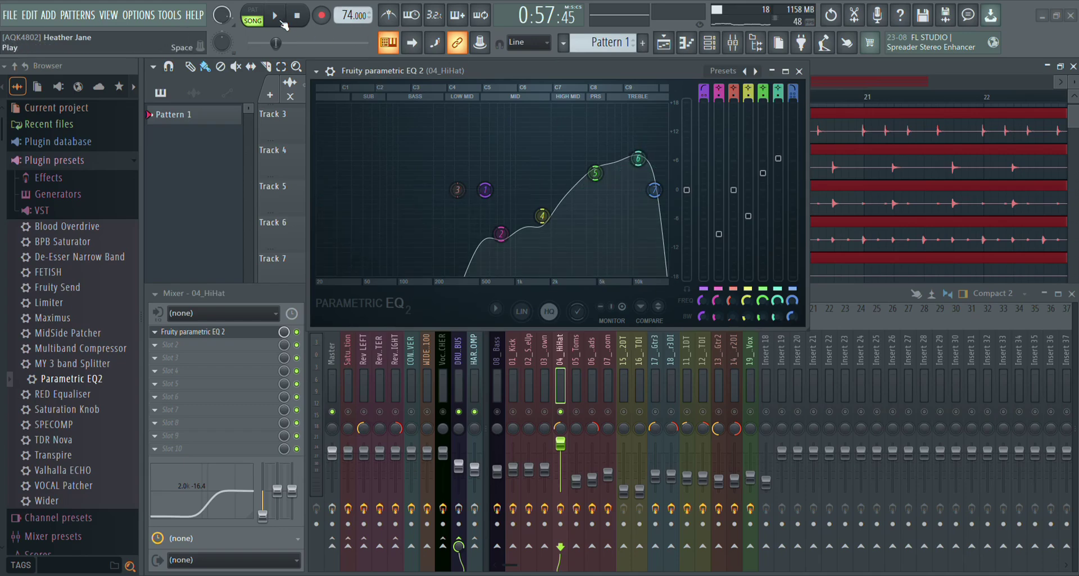
Step: Play the soloed 04_HiHat with its Fruity parametric EQ 2 bypassed, and enable the effect to hear the difference
key("space")
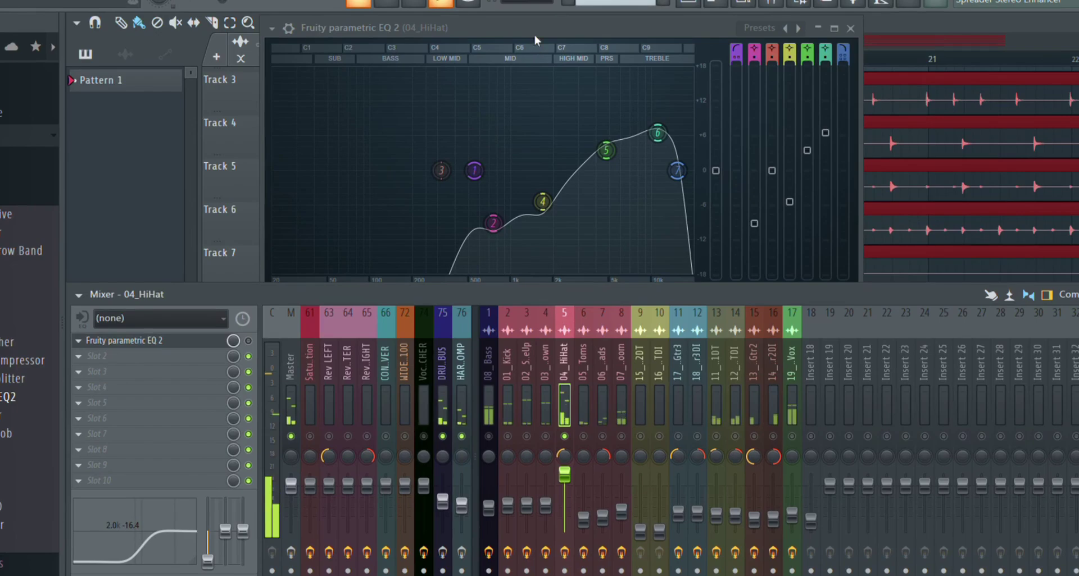
left_click_drag(537, 35, 550, 21)
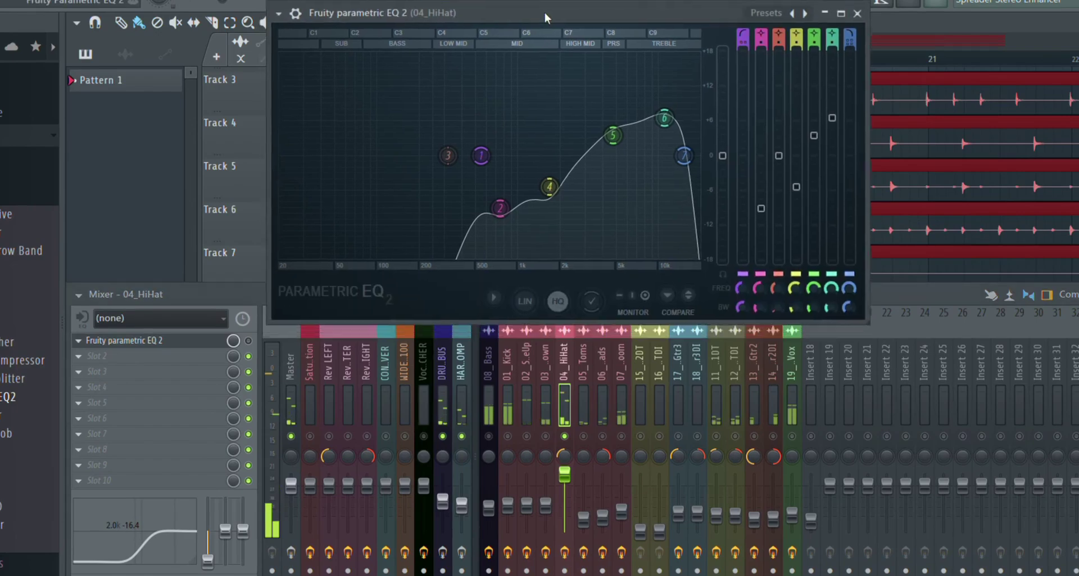
left_click(251, 349)
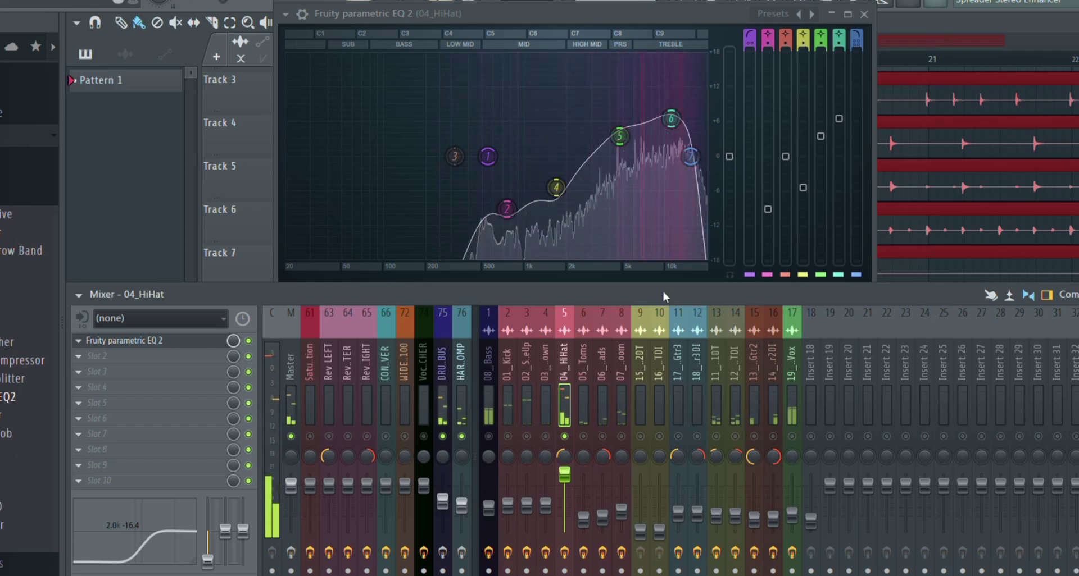
Step: Move to the toms section, bypass Parametric EQ2 on 05_Toms, and reposition its plugin window above the mixer
left_click_drag(954, 58, 880, 60)
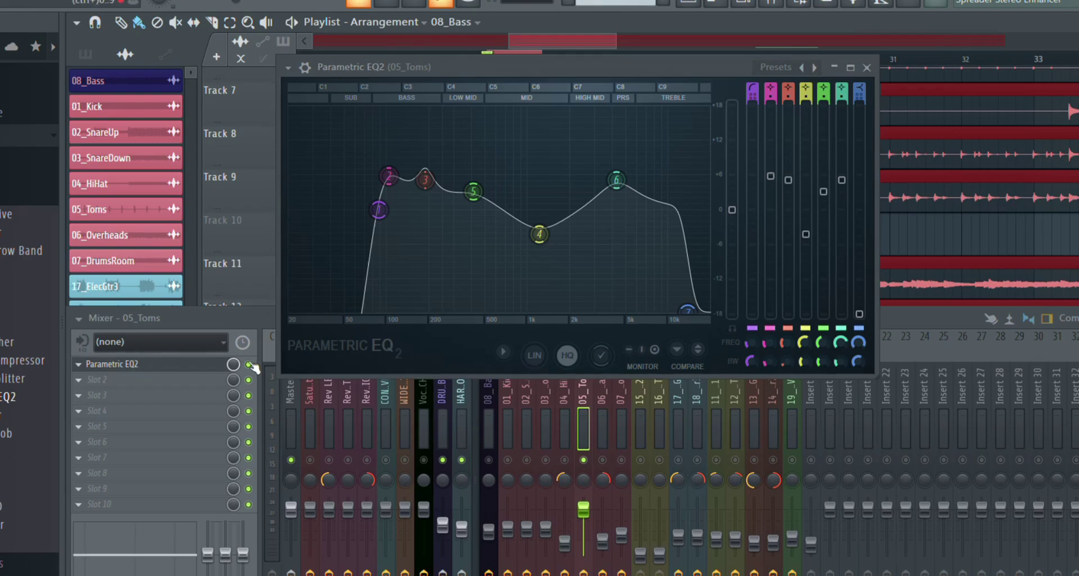
left_click(249, 366)
left_click_drag(524, 69, 512, 42)
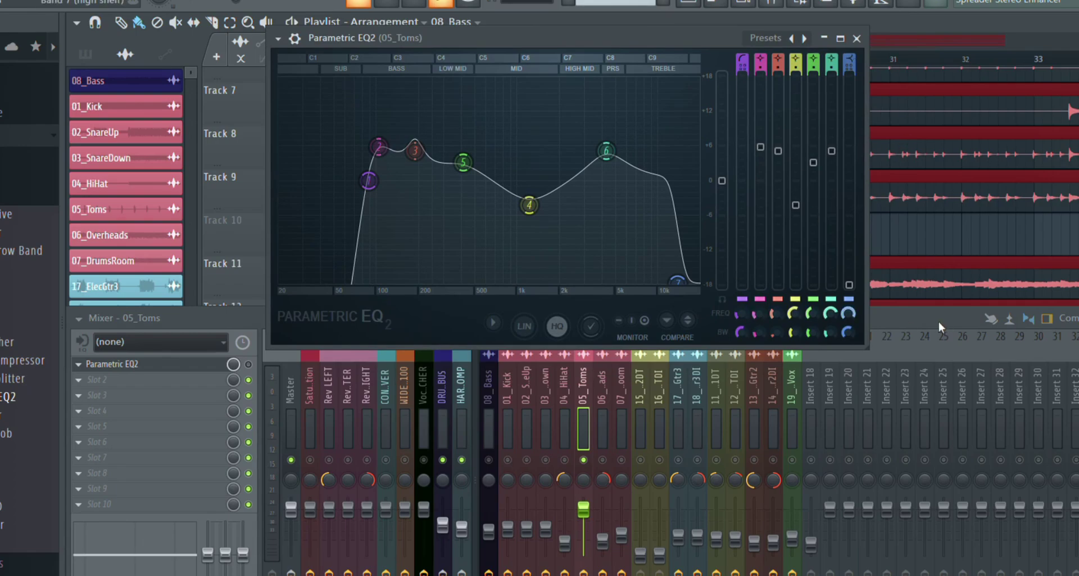
left_click(895, 315)
Step: Play 05_Toms, compare its stereo separation merged and separated in the enlarged mixer, and lower the track's fader
left_click_drag(899, 4, 899, 0)
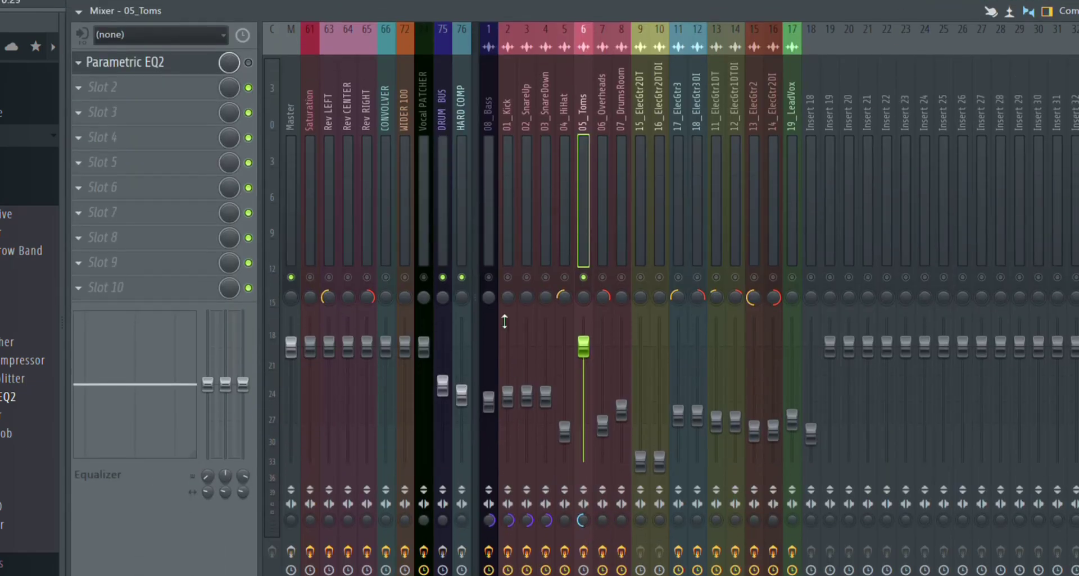
key("space")
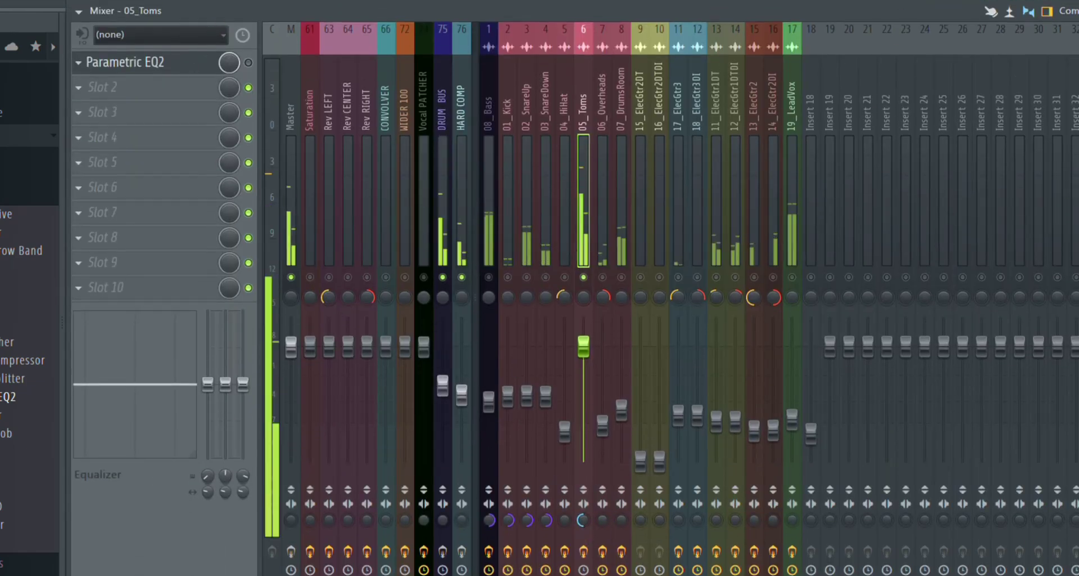
scroll(580, 523, "up", 2)
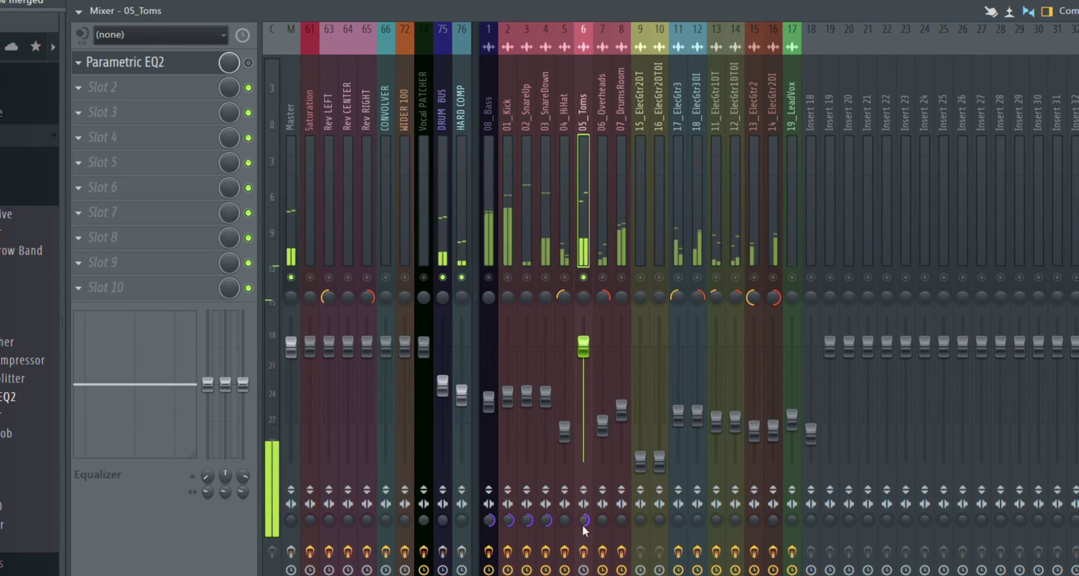
scroll(584, 521, "down", 2)
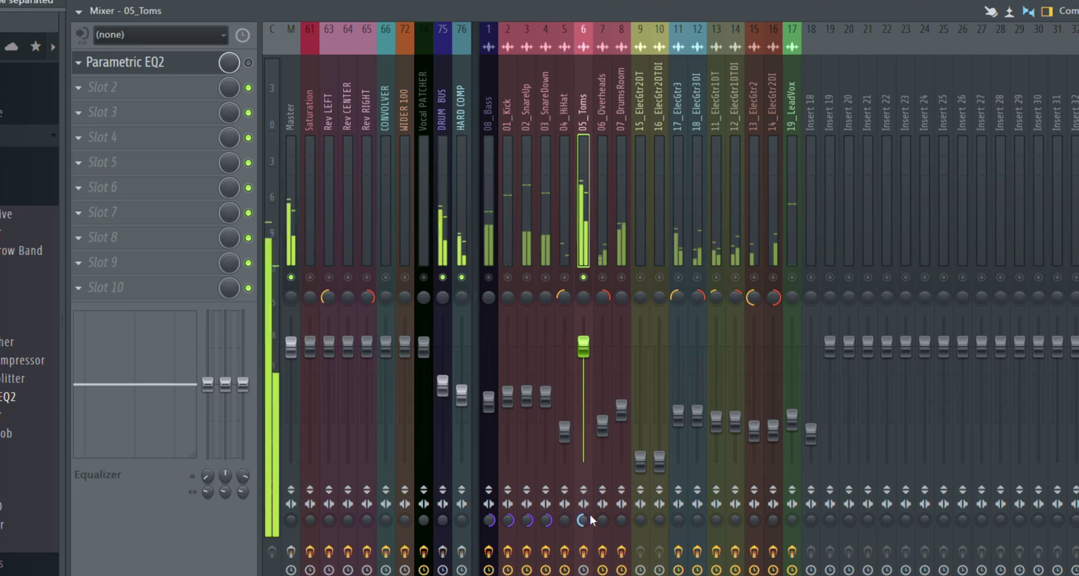
left_click_drag(691, 3, 691, 310)
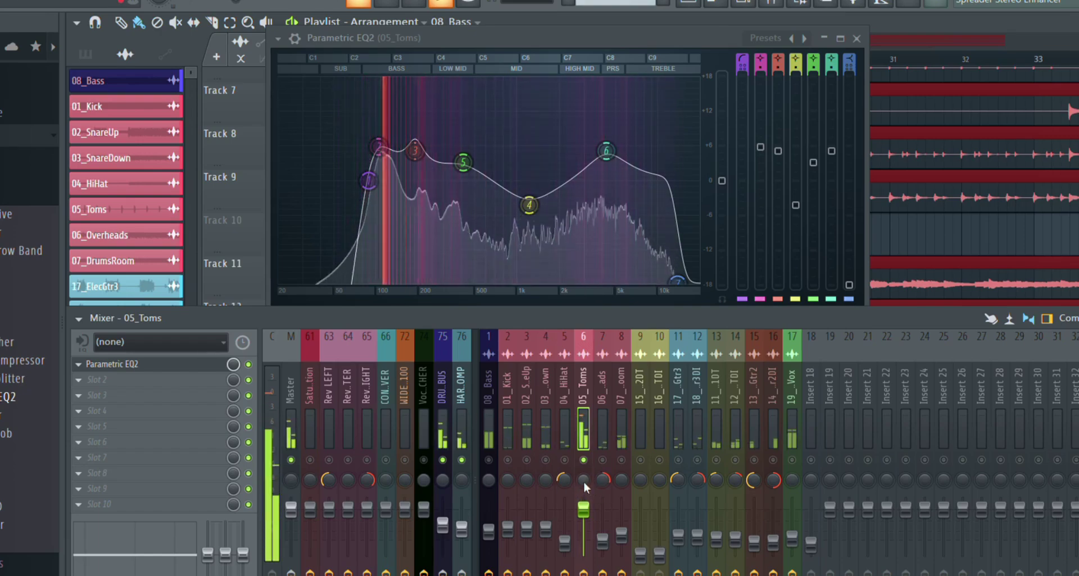
left_click_drag(583, 510, 583, 539)
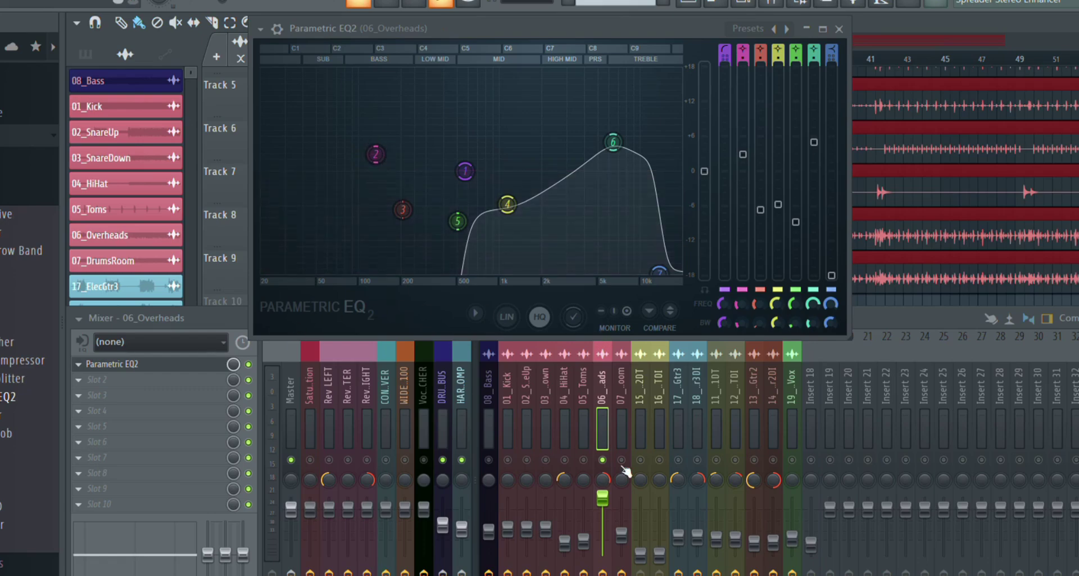
Step: Play 06_Overheads with its Parametric EQ2 bypassed, and lower the EQ's band 2 slightly
left_click(253, 361)
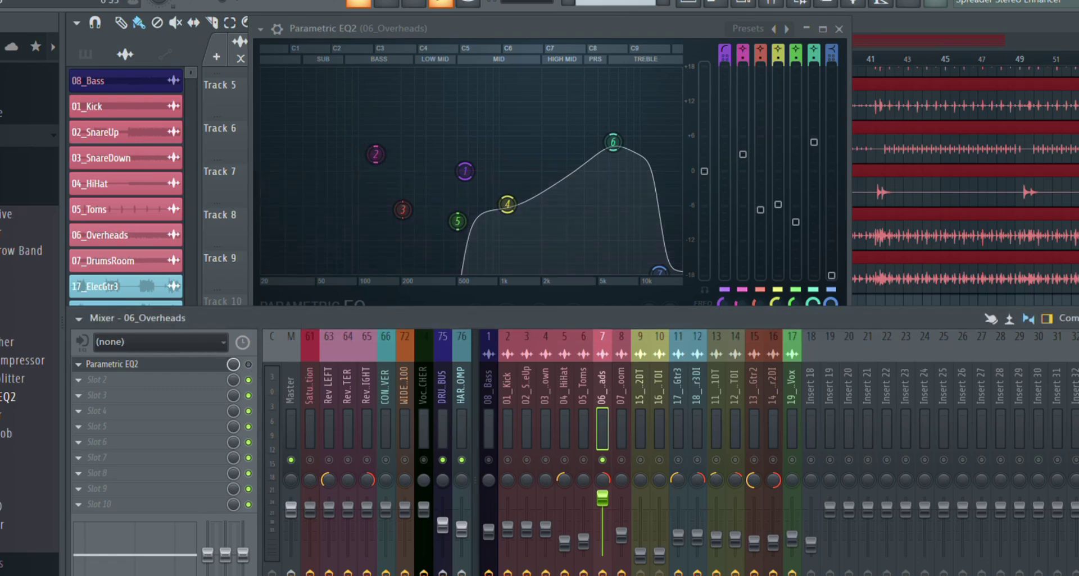
mouse_move(479, 33)
left_mouse_down()
mouse_move(514, 227)
mouse_move(464, 35)
left_mouse_up()
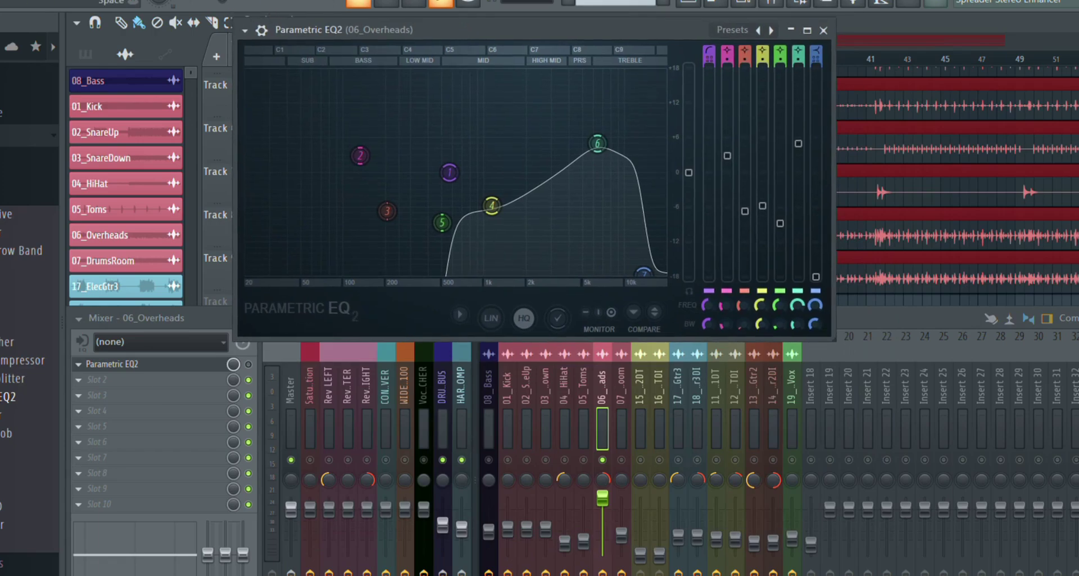
key("space")
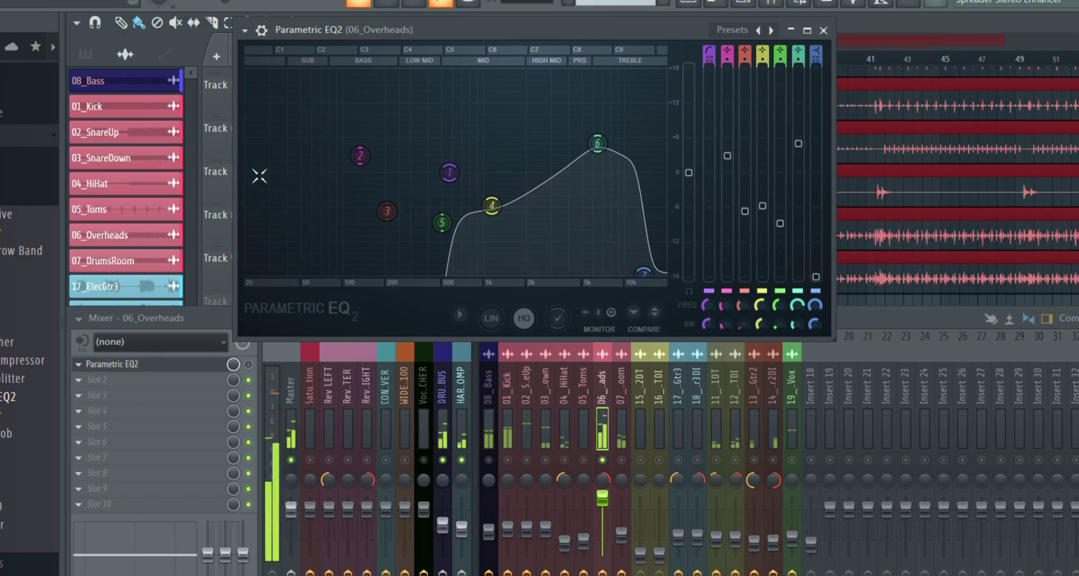
left_click_drag(360, 156, 362, 178)
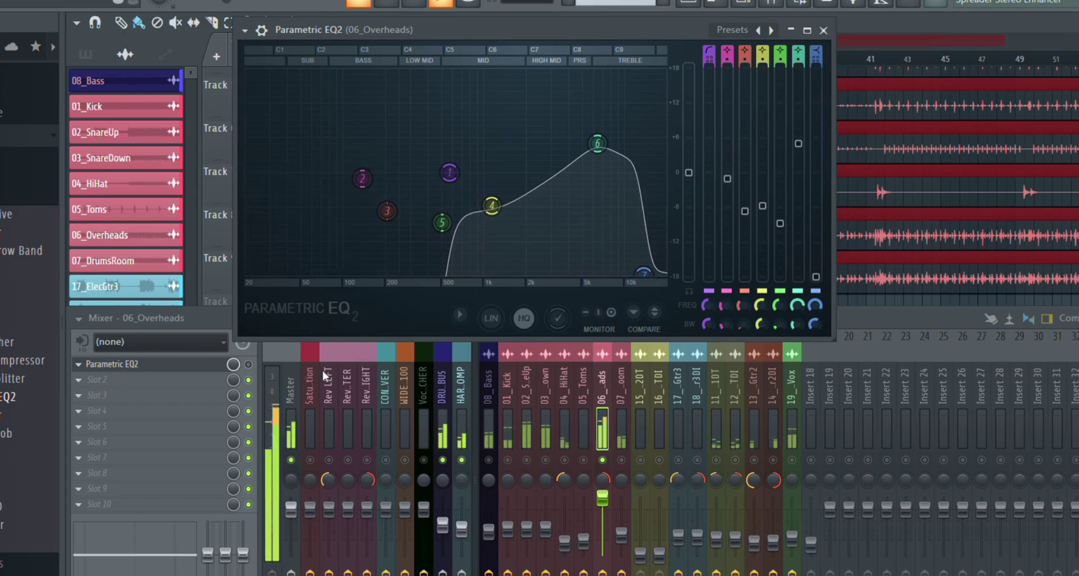
Step: Listen to 06_Overheads with Parametric EQ2 enabled, keeping the EQ curve and the mixer in view
left_click_drag(525, 40, 548, 24)
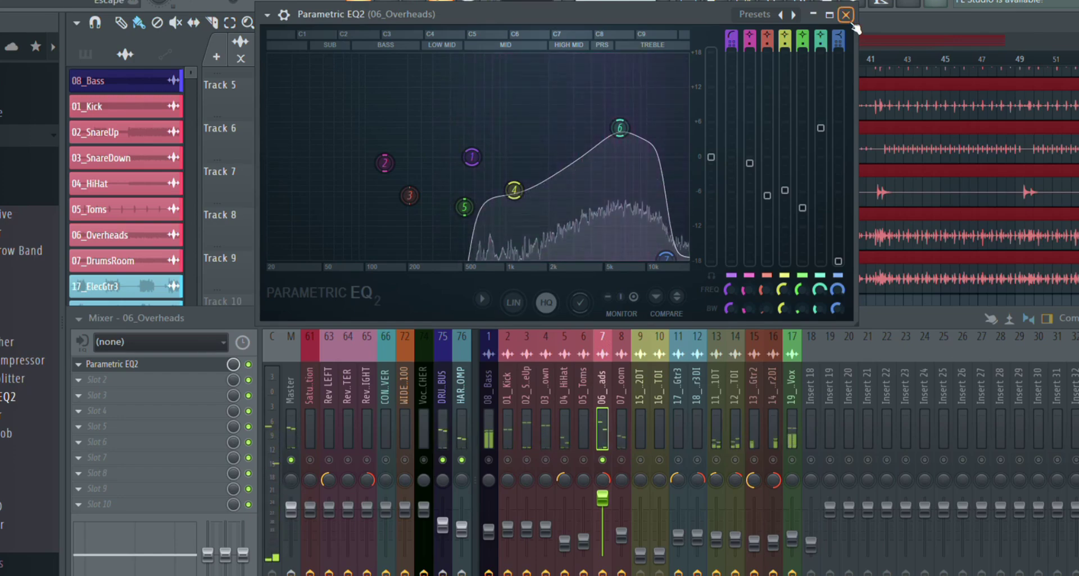
left_click_drag(927, 306, 998, 333)
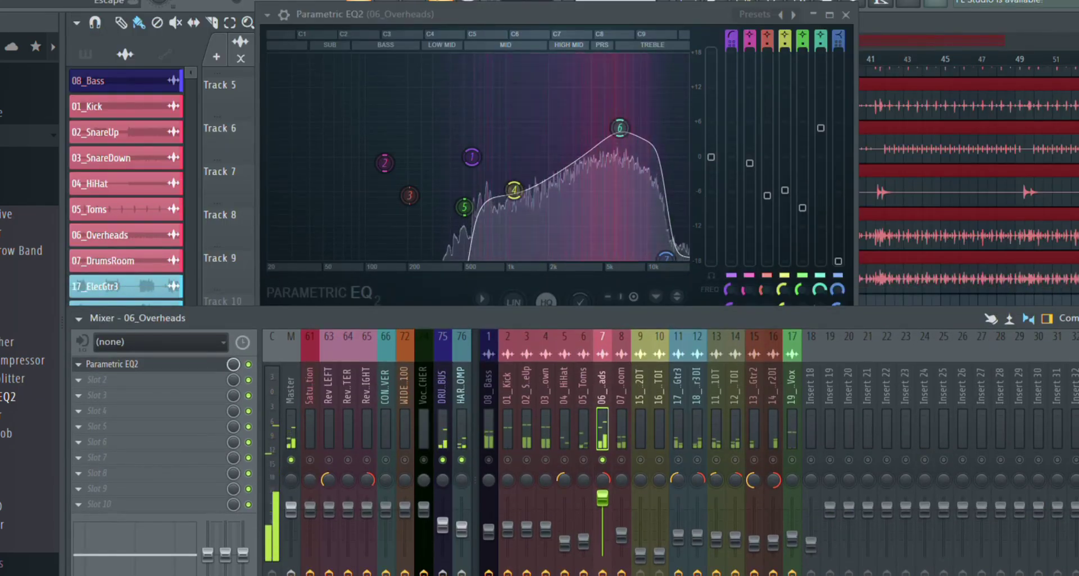
key("F9")
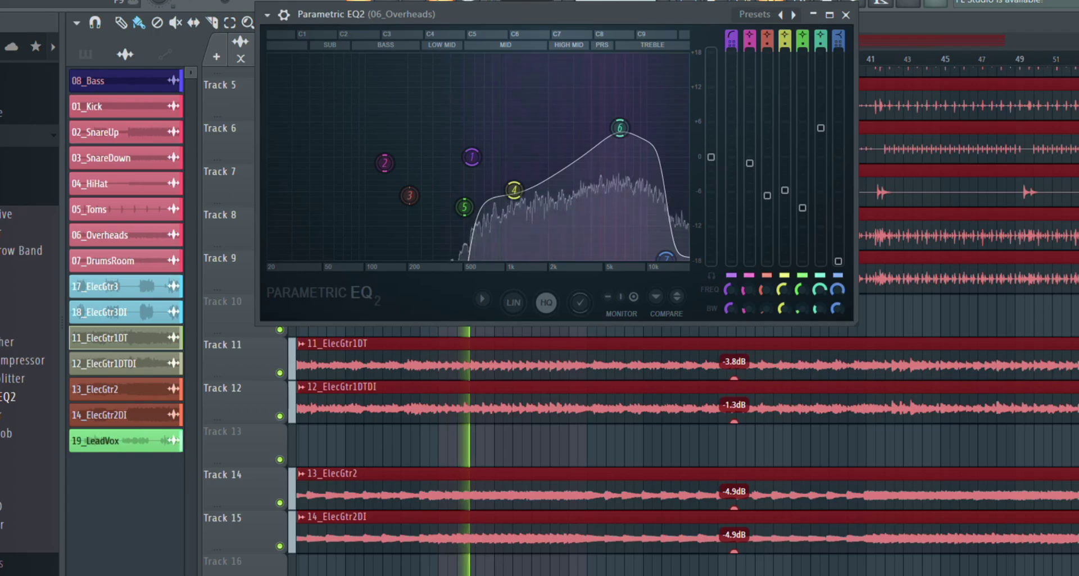
key("F9")
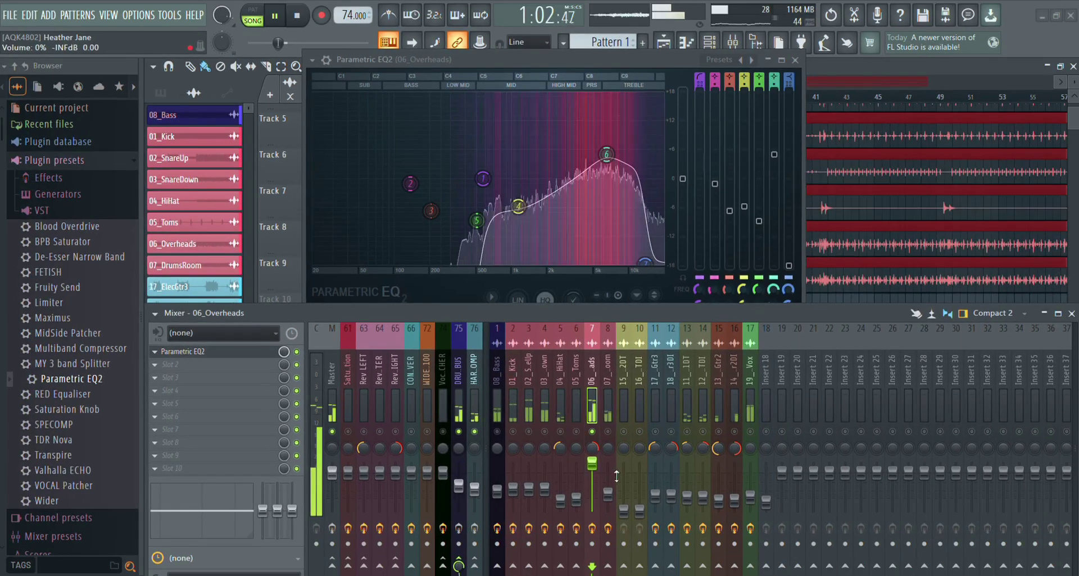
Step: Select 07_DrumsRoom, bypass its Limiter, and compare the track with Parametric EQ2 off and on during playback
key("Right")
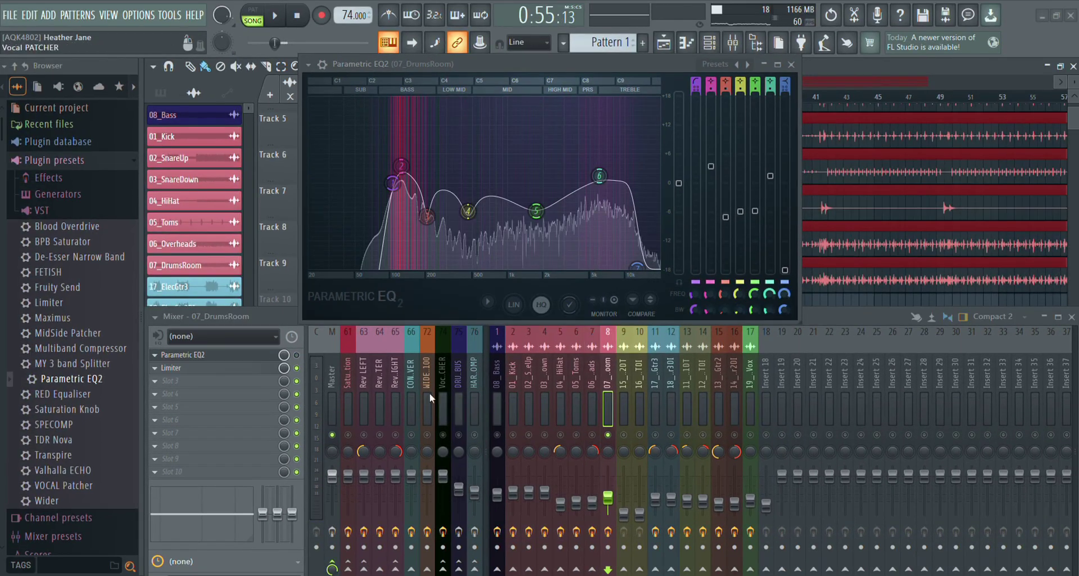
left_click(295, 371)
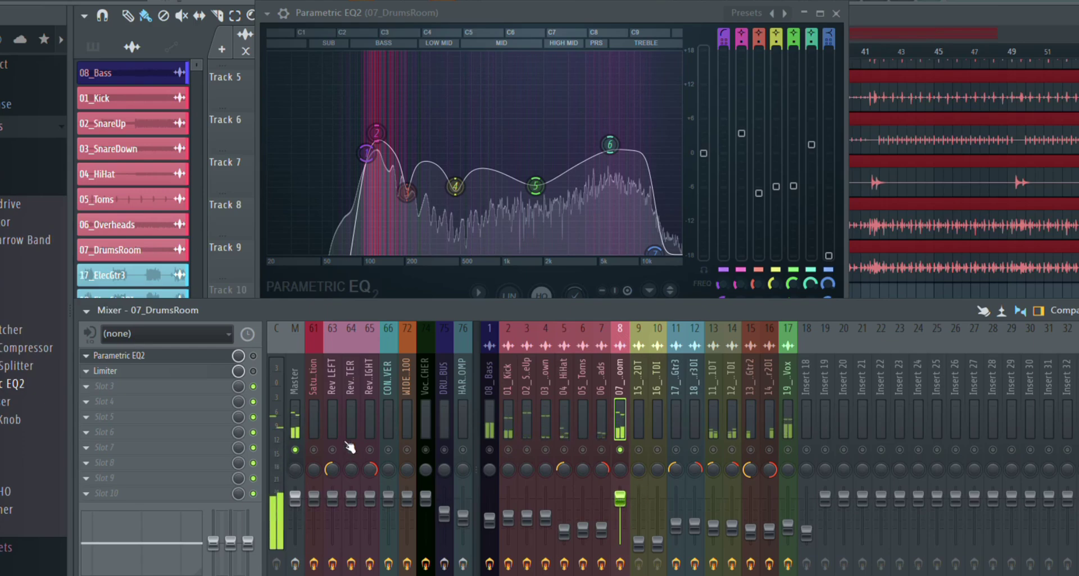
left_click(253, 356)
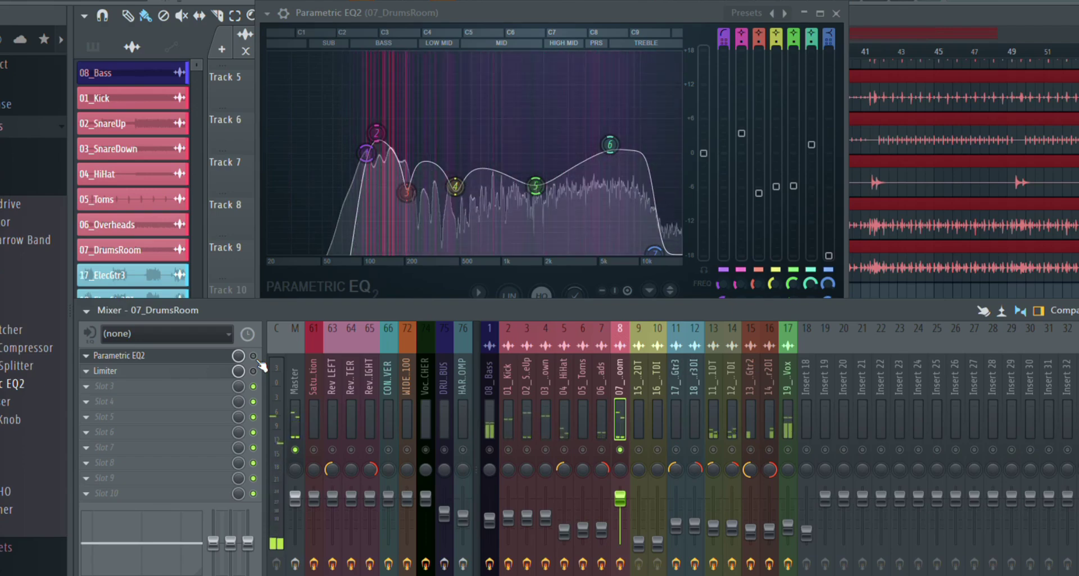
left_click(254, 356)
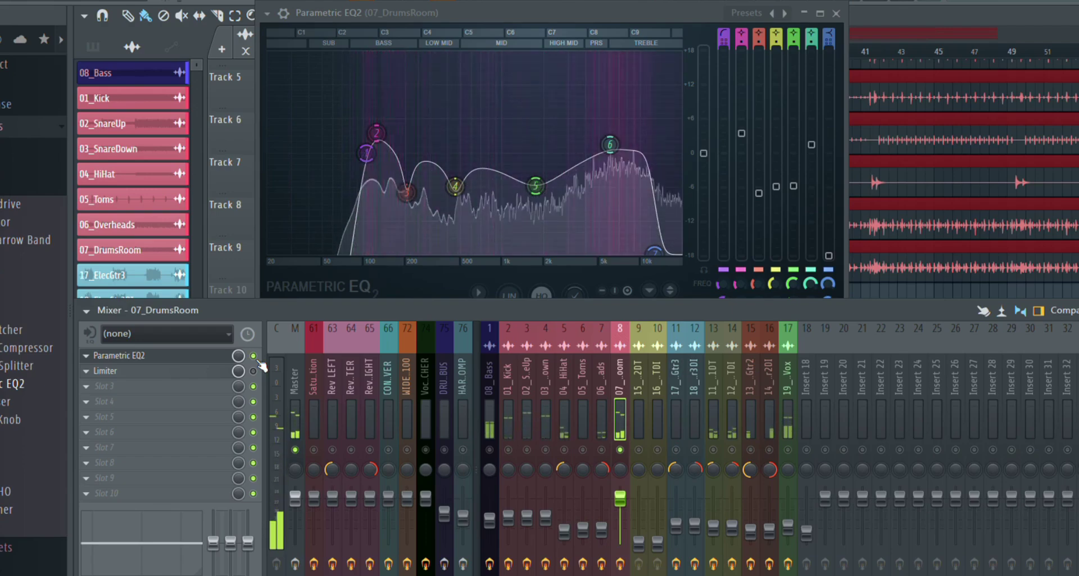
Step: Check the Limiter settings on 07_DrumsRoom, and paste the copied 36% value onto the track's volume fader
left_click(202, 372)
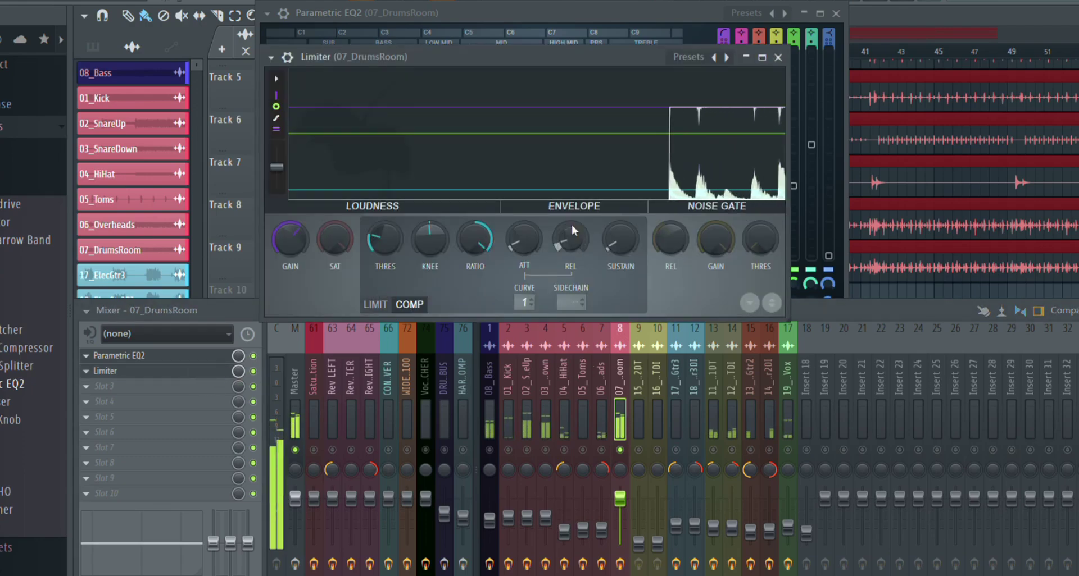
left_click(783, 62)
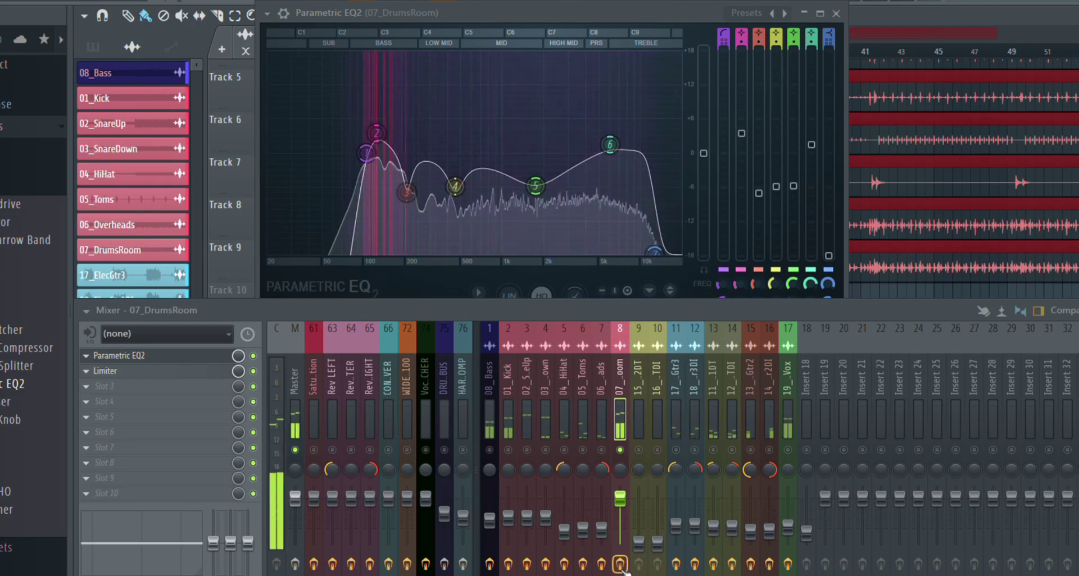
right_click(628, 505)
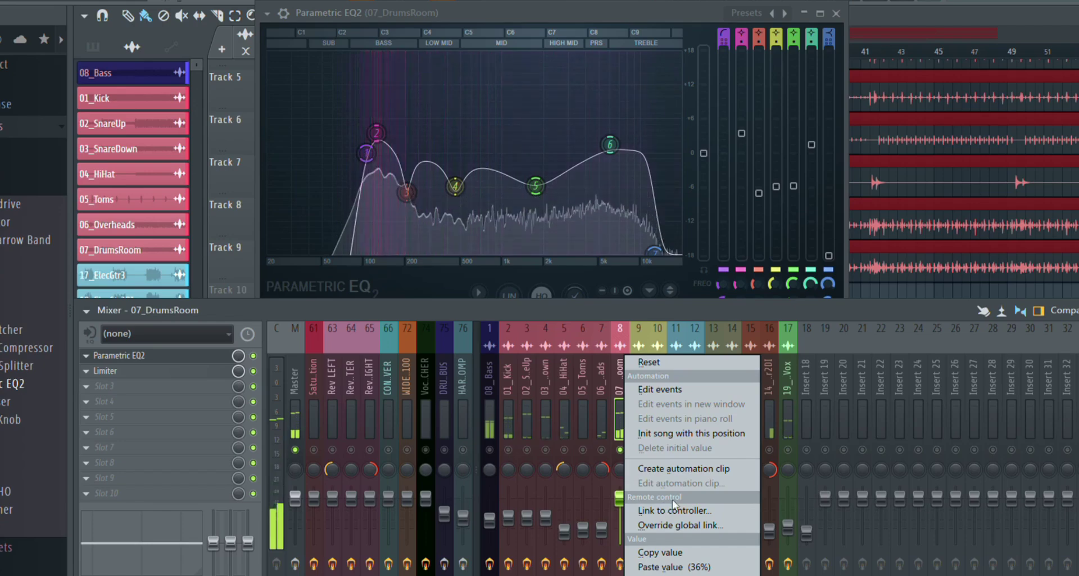
left_click(691, 568)
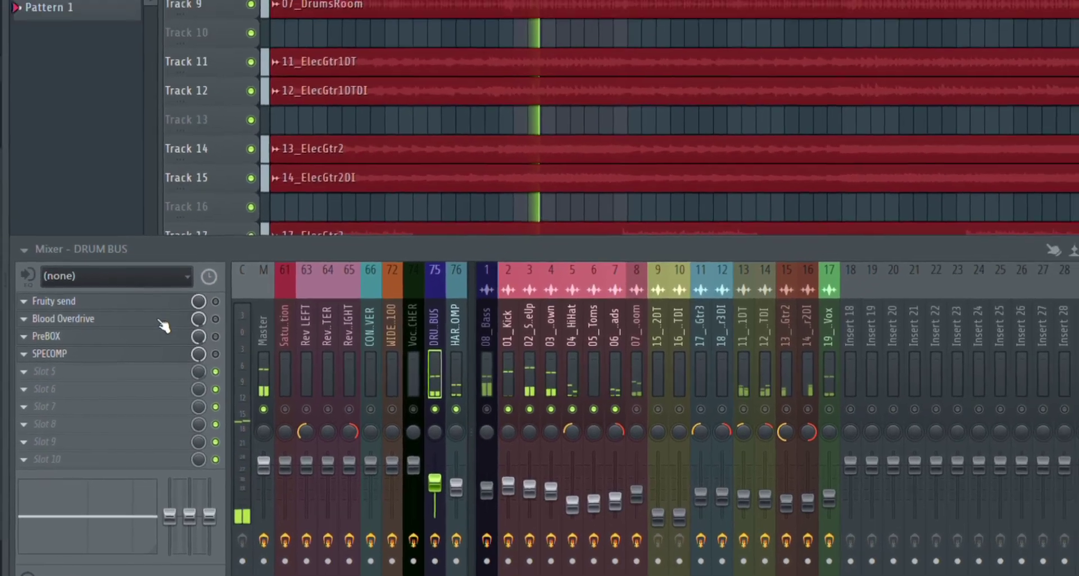
Step: Open and enable Blood Overdrive on the DRUM BUS, and compare the drums with it off and on during playback
left_click(231, 245)
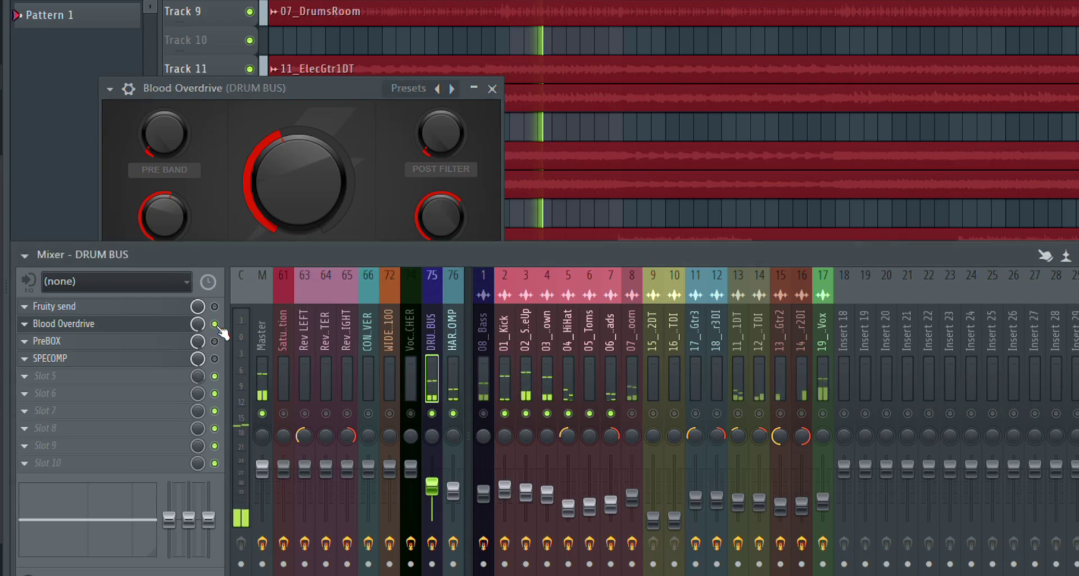
left_click_drag(311, 86, 476, 4)
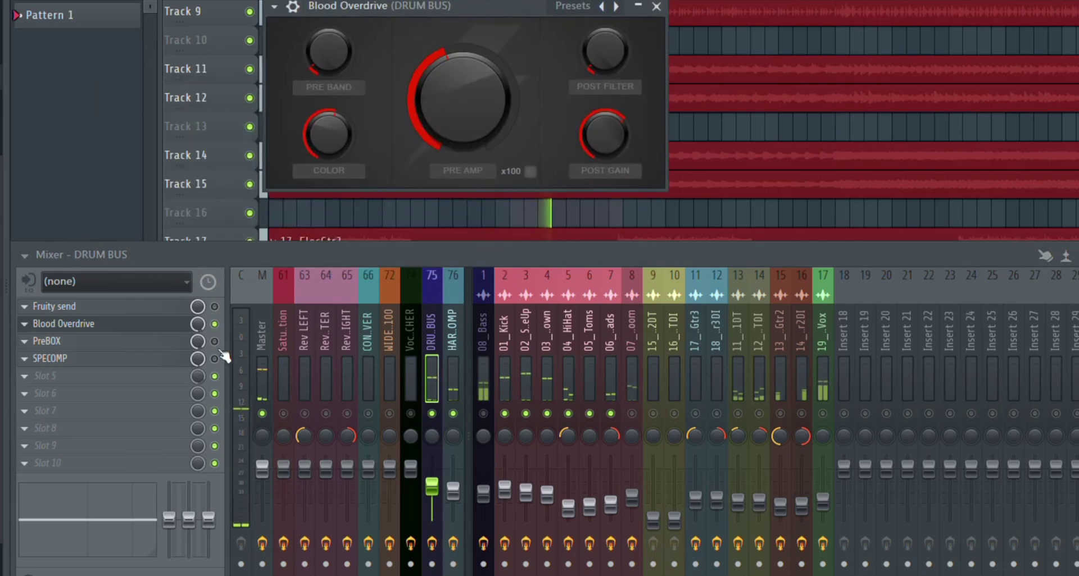
left_click(215, 325)
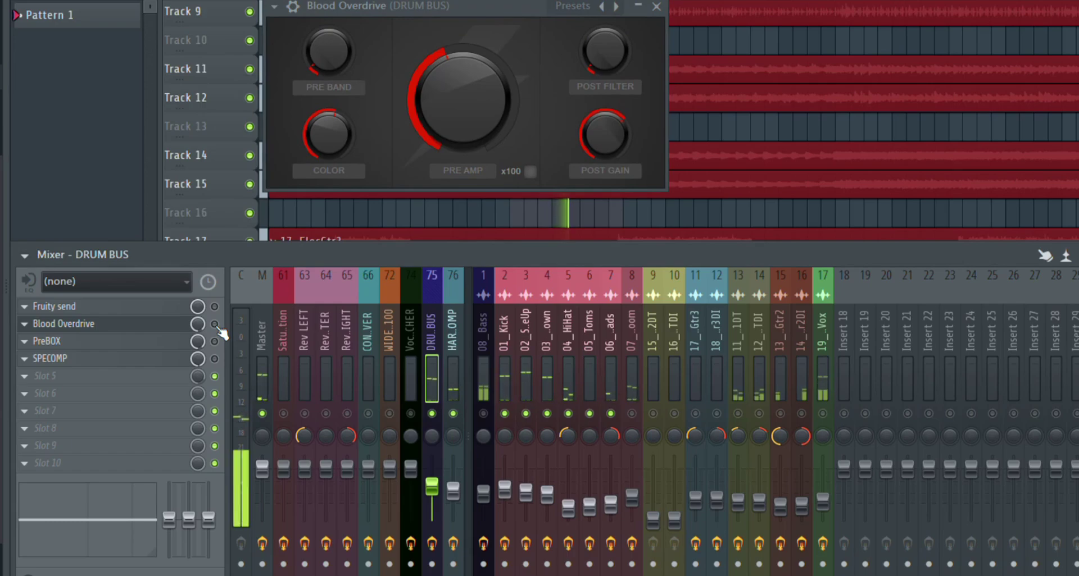
left_click(215, 324)
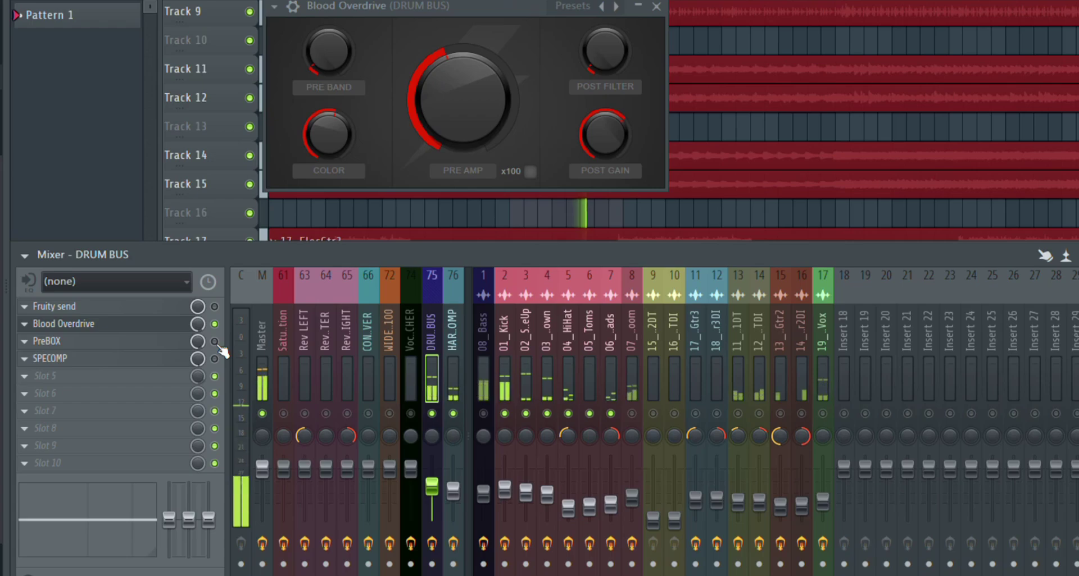
Step: Enable PreBOX and SPECOMP on the DRUM BUS, check each plugin's settings during playback, and close the open plugin windows
left_click(159, 346)
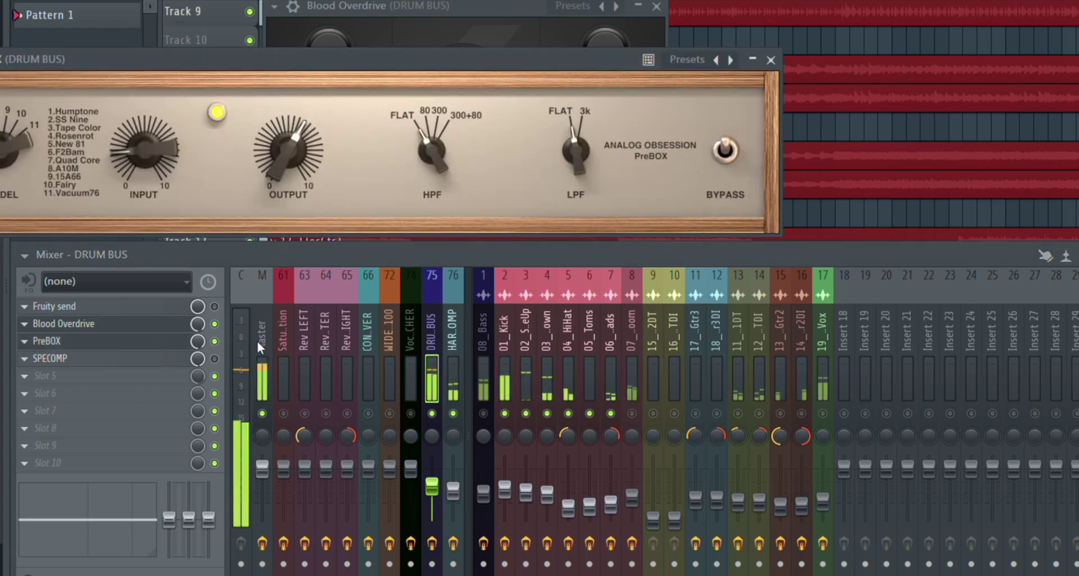
left_click(770, 60)
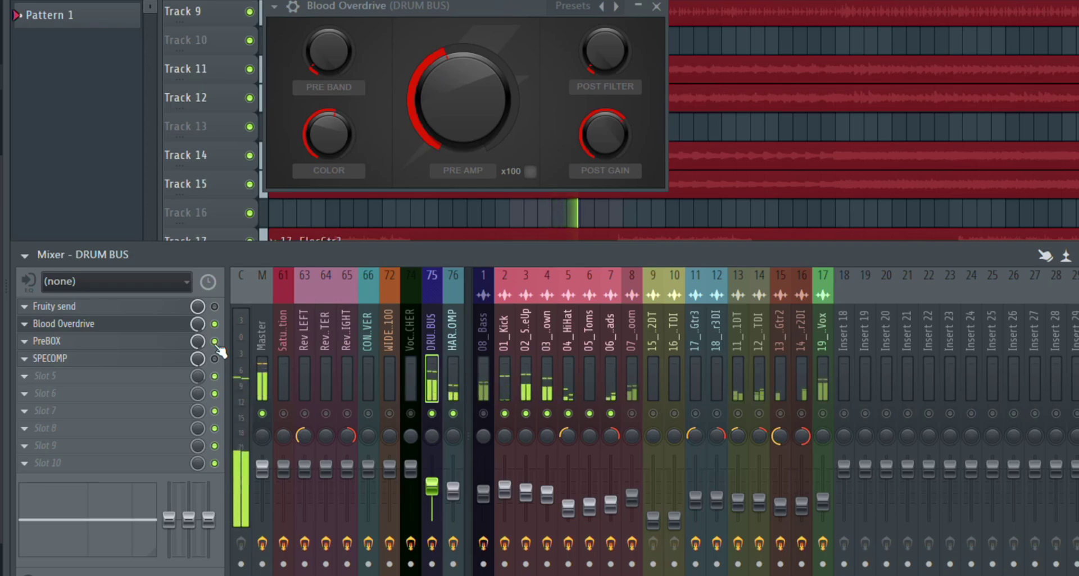
left_click(214, 359)
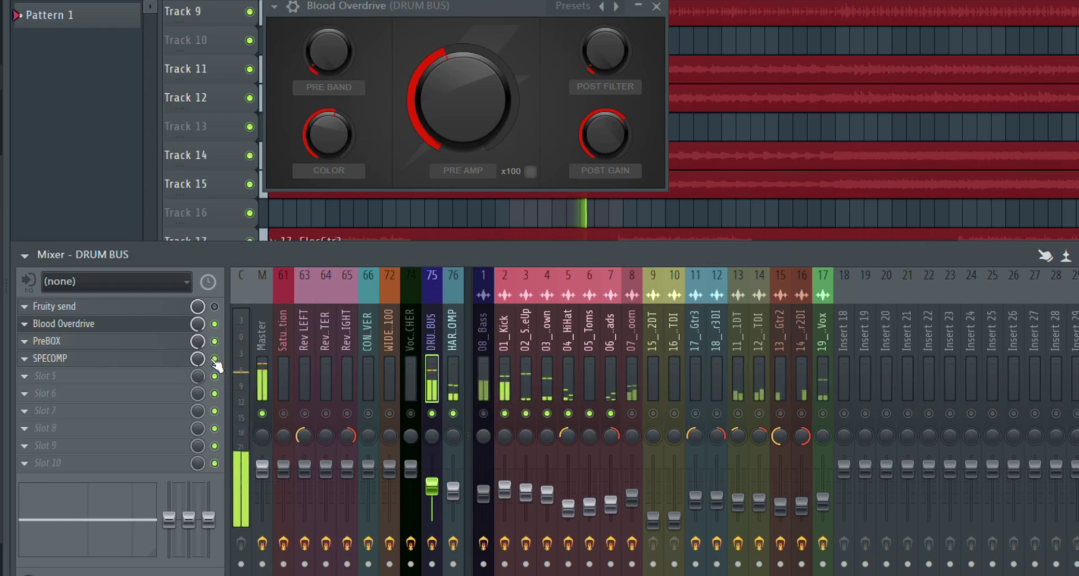
left_click(148, 364)
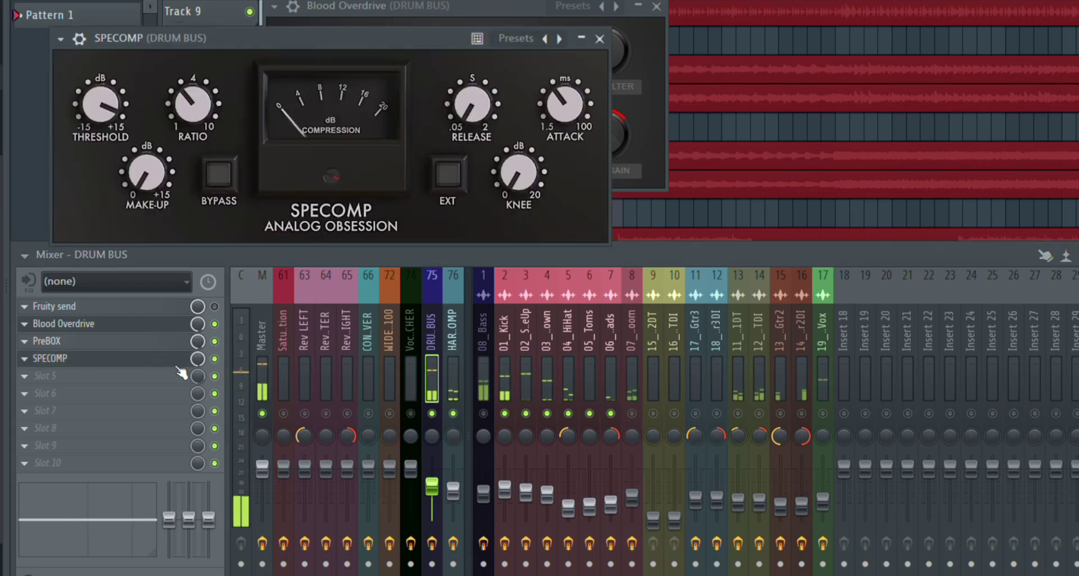
left_click(655, 6)
left_click_drag(416, 45, 519, 20)
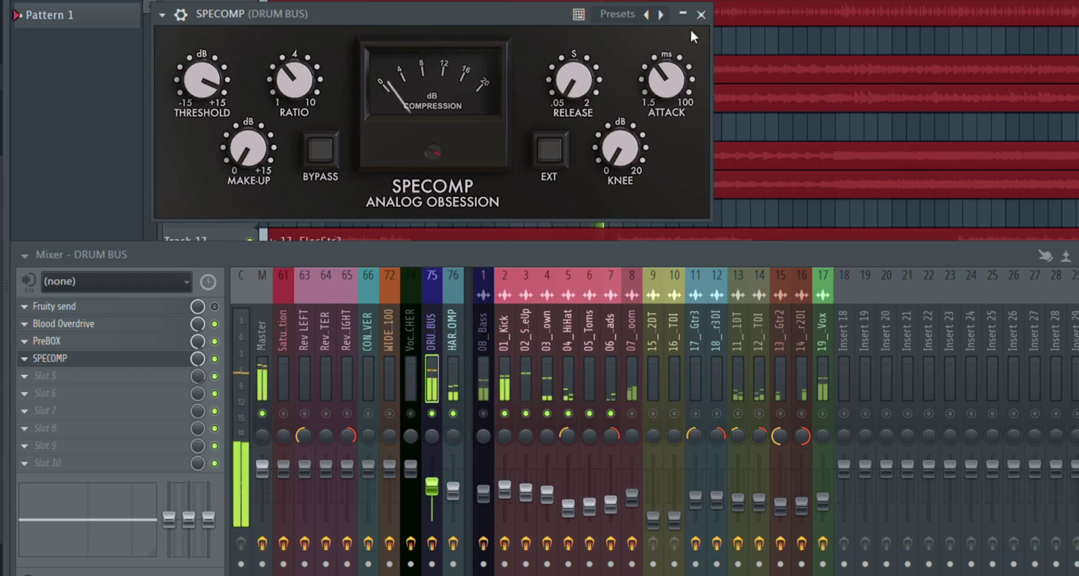
left_click(701, 17)
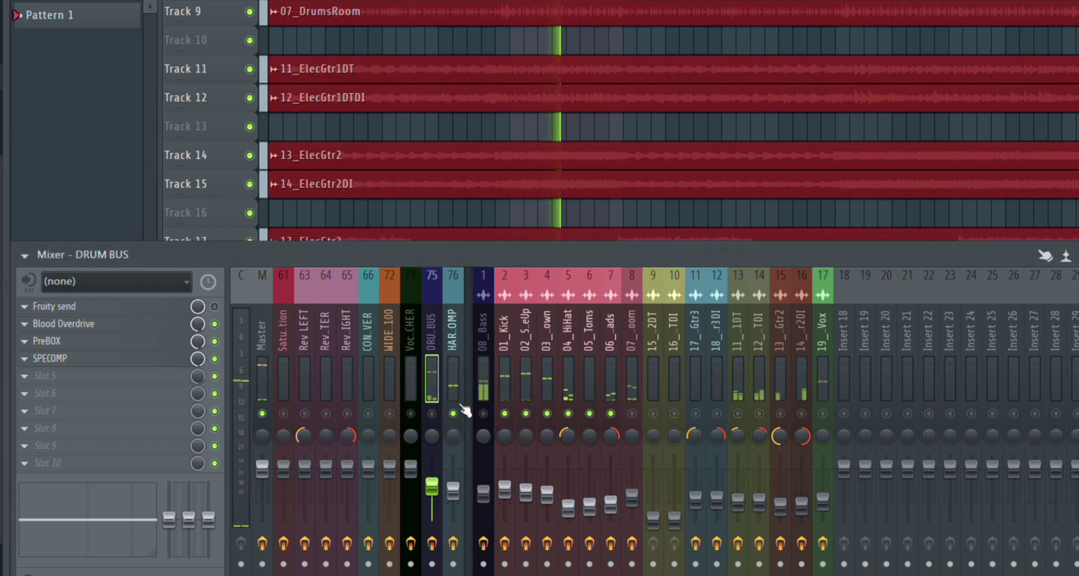
Step: Enable Fruity send and unmute the DRUM BUS, and audition HARD COMP at lower and higher volumes before restoring its level
left_click(214, 307)
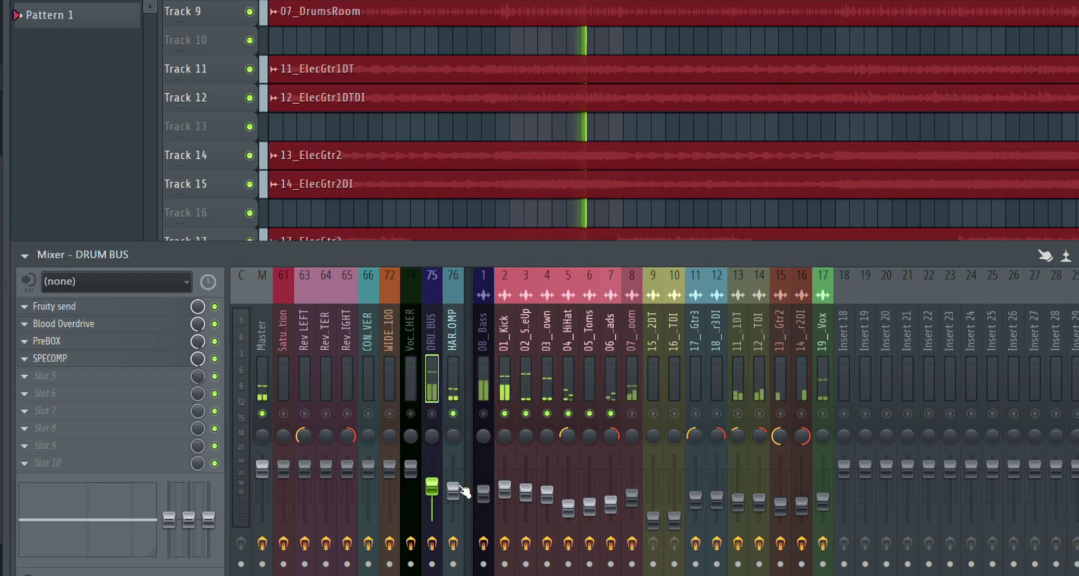
left_click(431, 413)
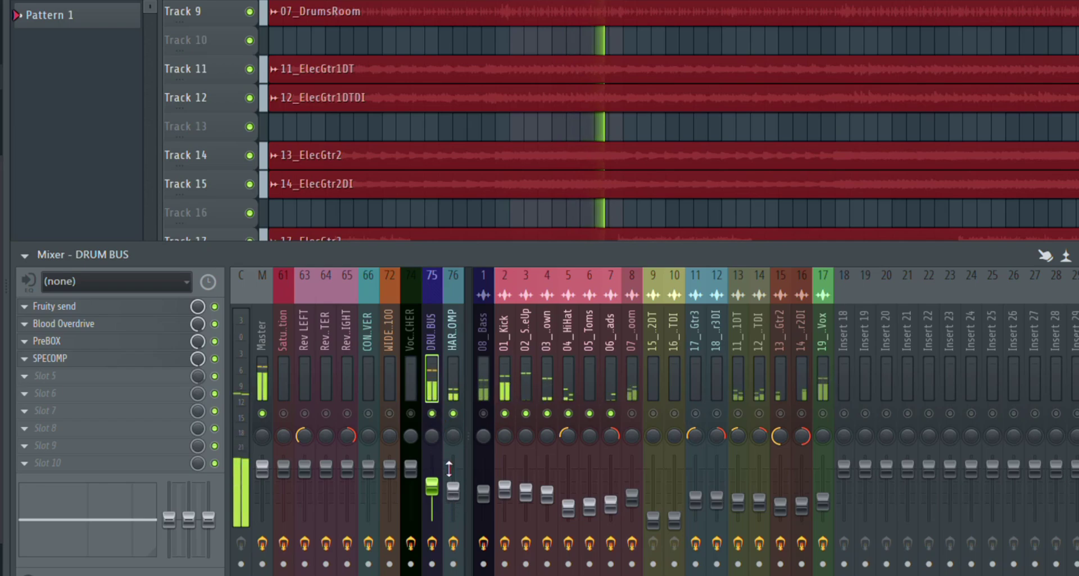
right_click(453, 491)
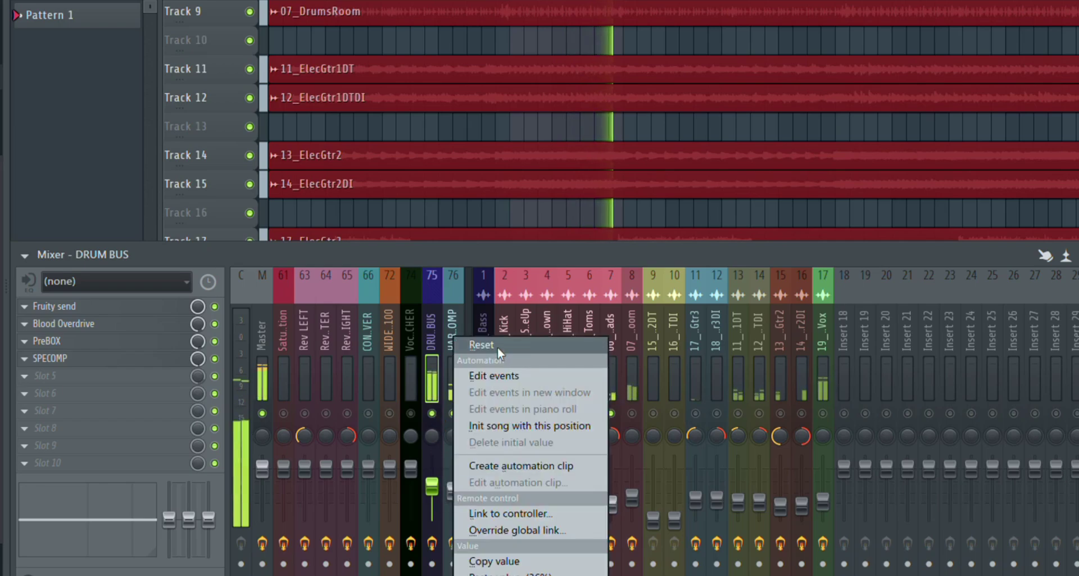
left_click(494, 562)
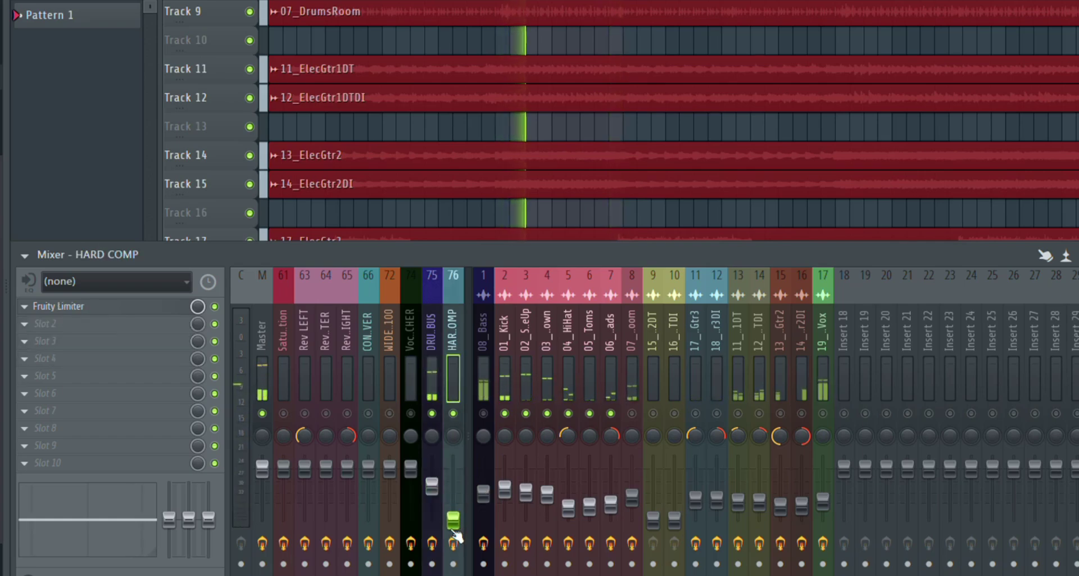
left_click_drag(453, 523, 449, 493)
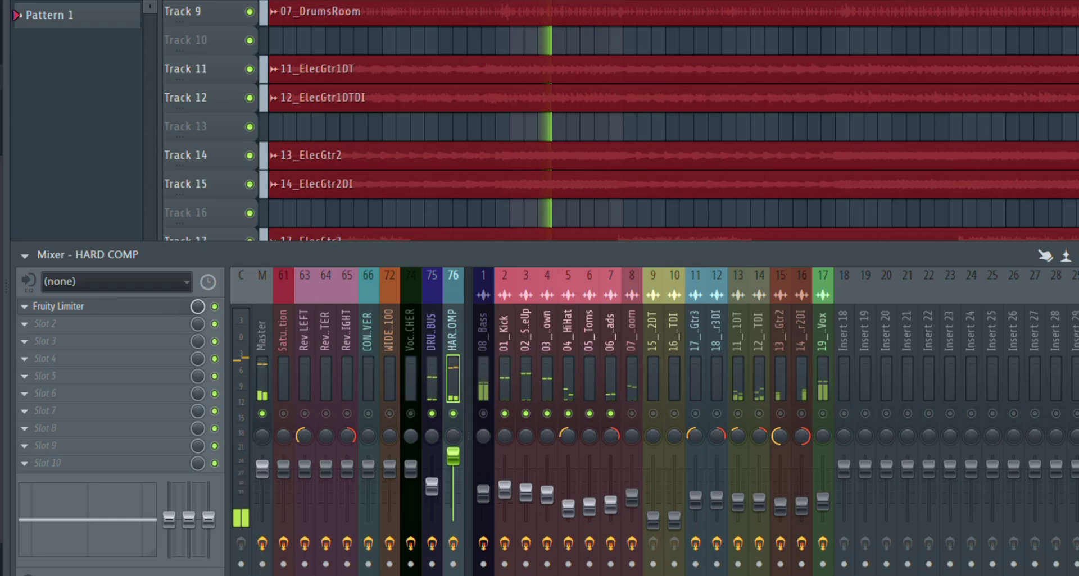
left_click_drag(452, 456, 453, 491)
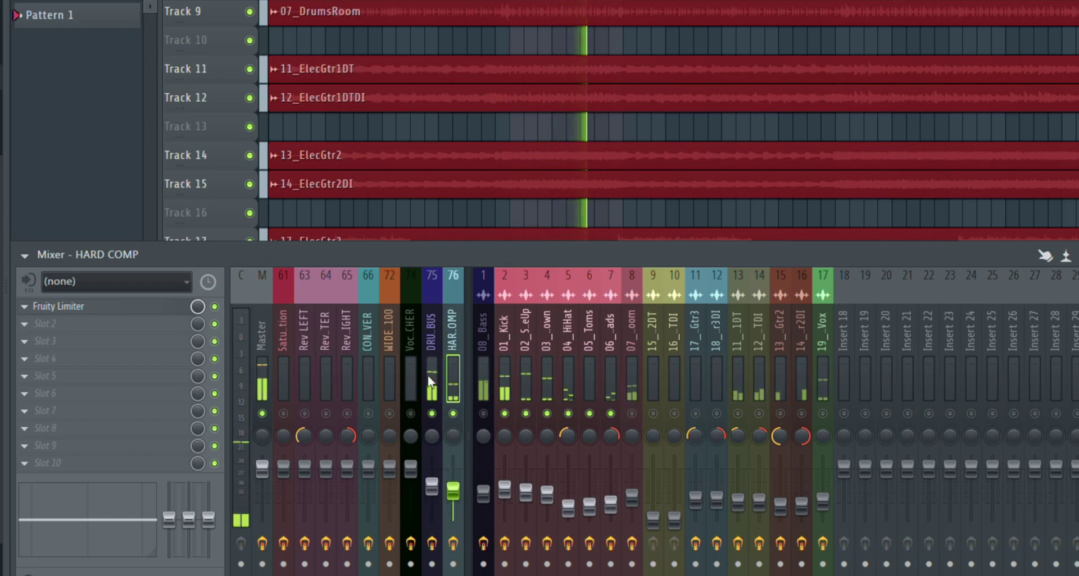
Step: Check the DRUM BUS during playback by toggling its mute and soloing it, and stop playback
left_click(432, 414)
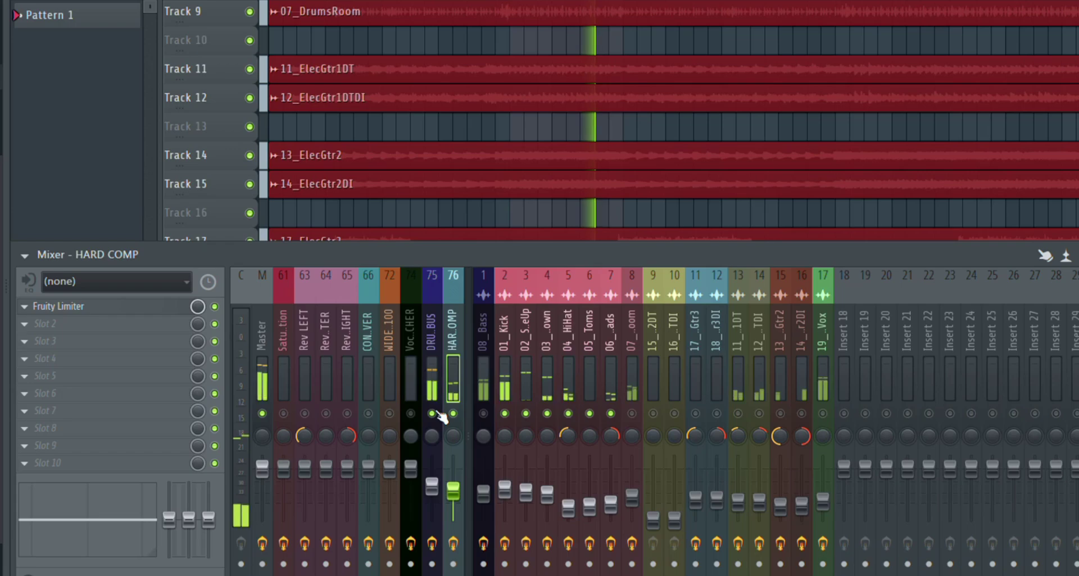
right_click(432, 414)
key("space")
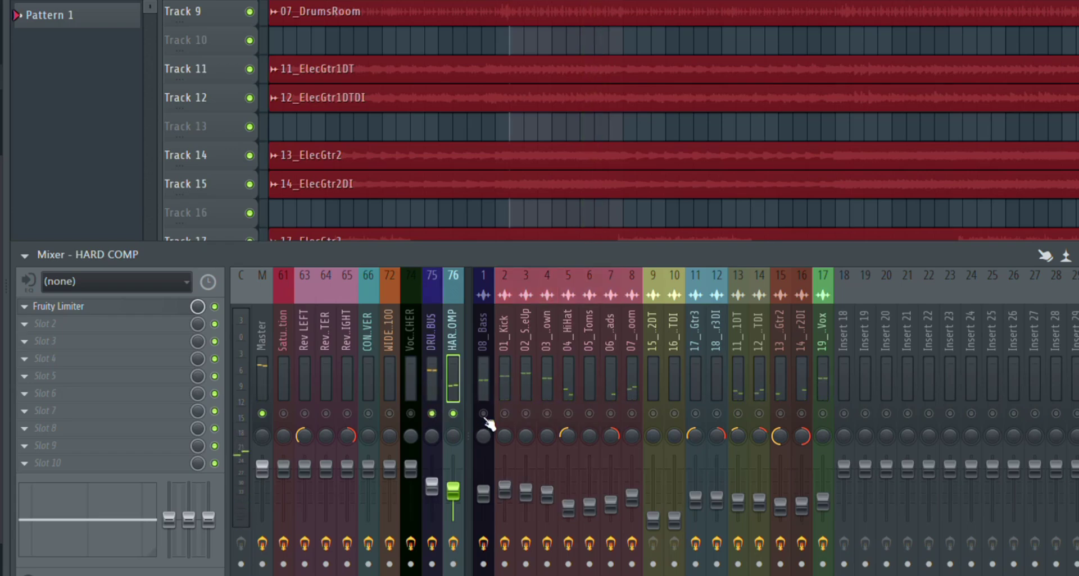
Step: Solo and select 08_Bass in the mixer, and inspect its waveform in the playlist
right_click(483, 414)
left_click(486, 378)
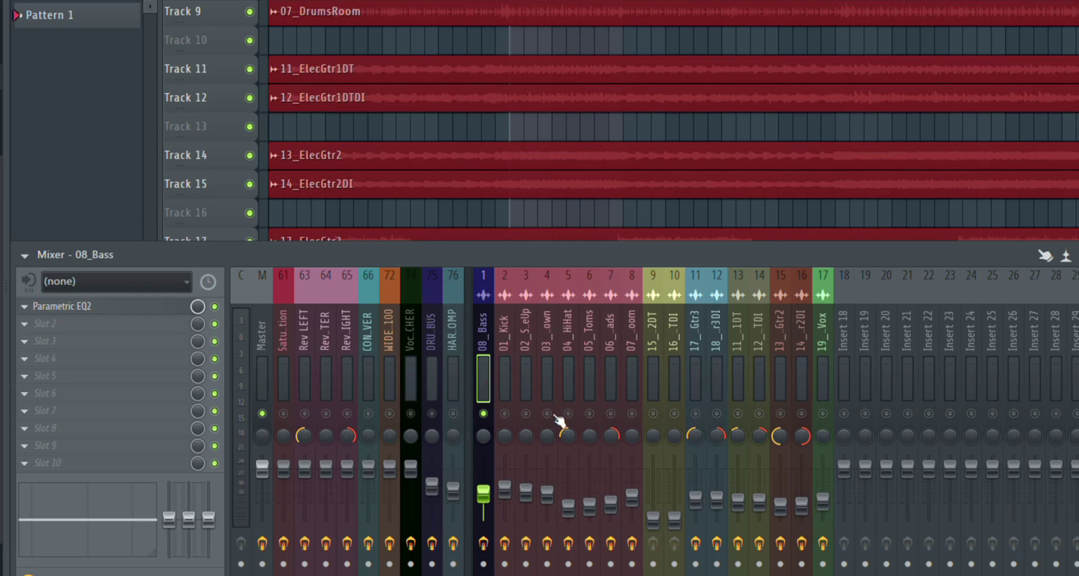
scroll(505, 178, "up", 4)
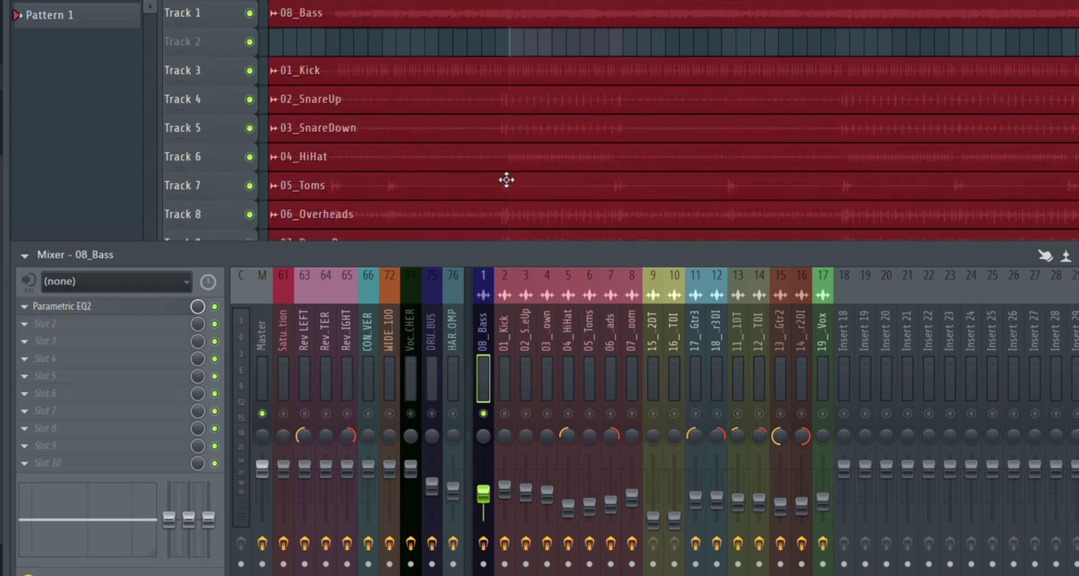
scroll(529, 105, "up", 5)
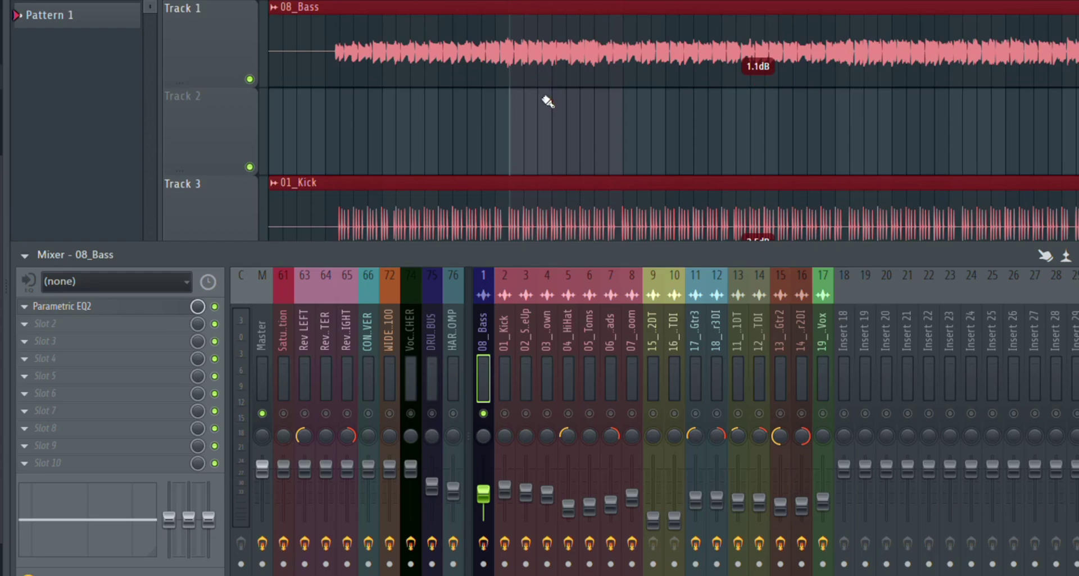
scroll(539, 136, "down", 5)
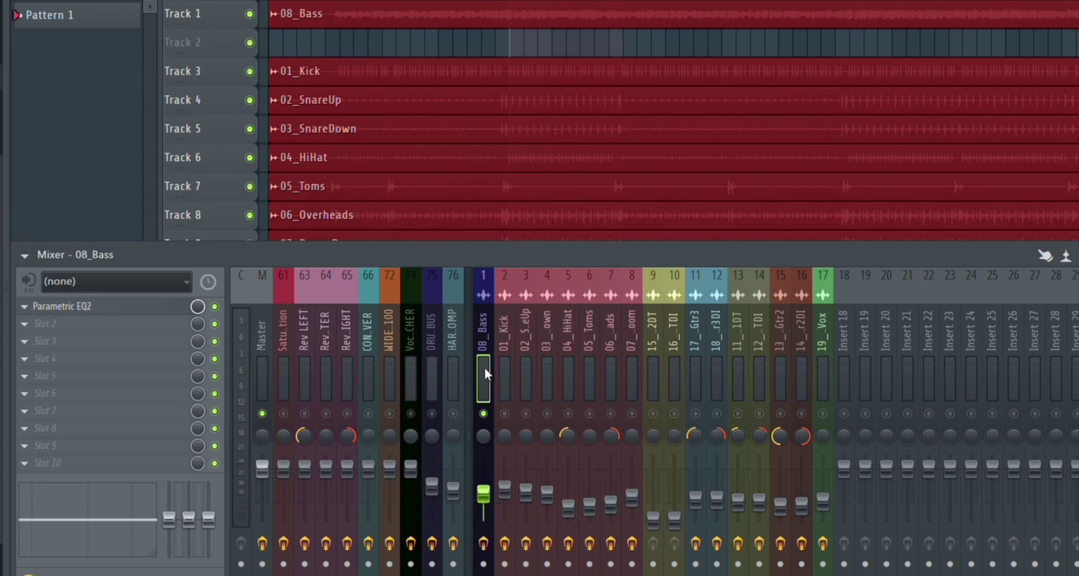
Step: Bypass Parametric EQ2 on 08_Bass and play the soloed track
left_click(145, 325)
left_click(90, 151)
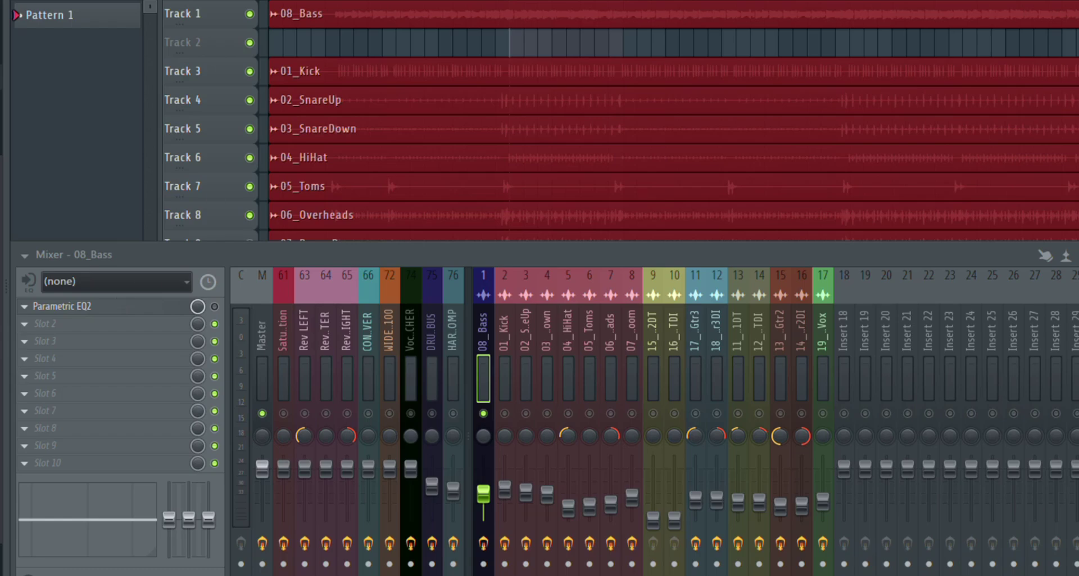
key("space")
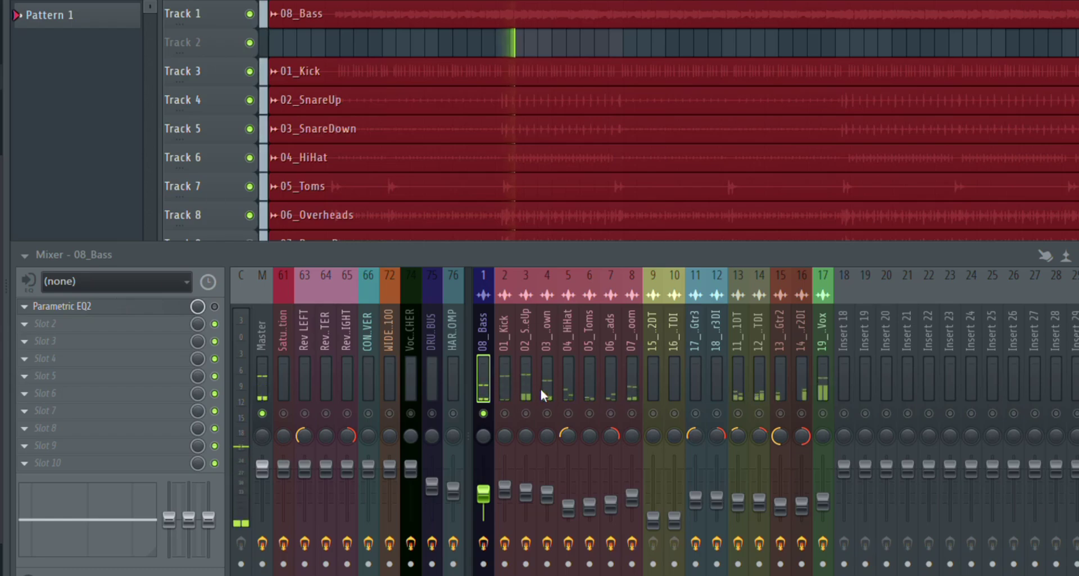
Step: Listen to 08_Bass with Parametric EQ2 enabled and examine its EQ curve during playback
scroll(490, 466, "up", 5)
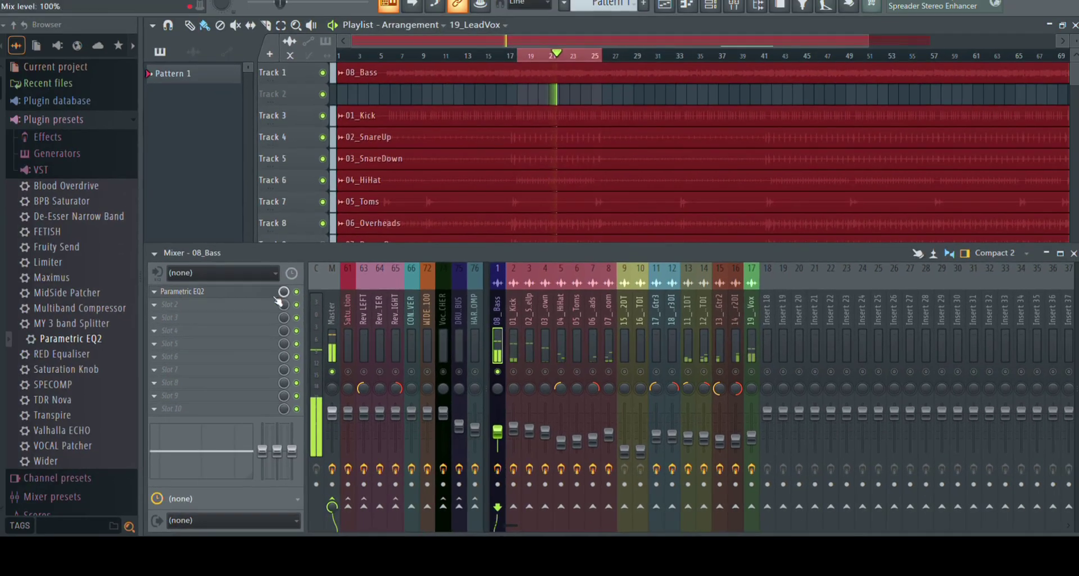
left_click(135, 297)
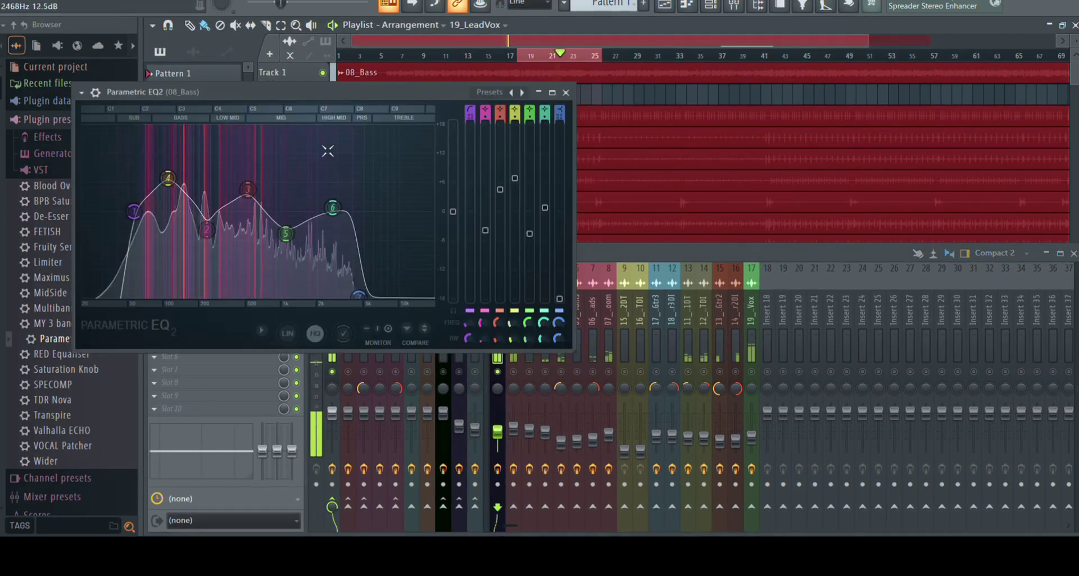
left_click_drag(391, 89, 533, 53)
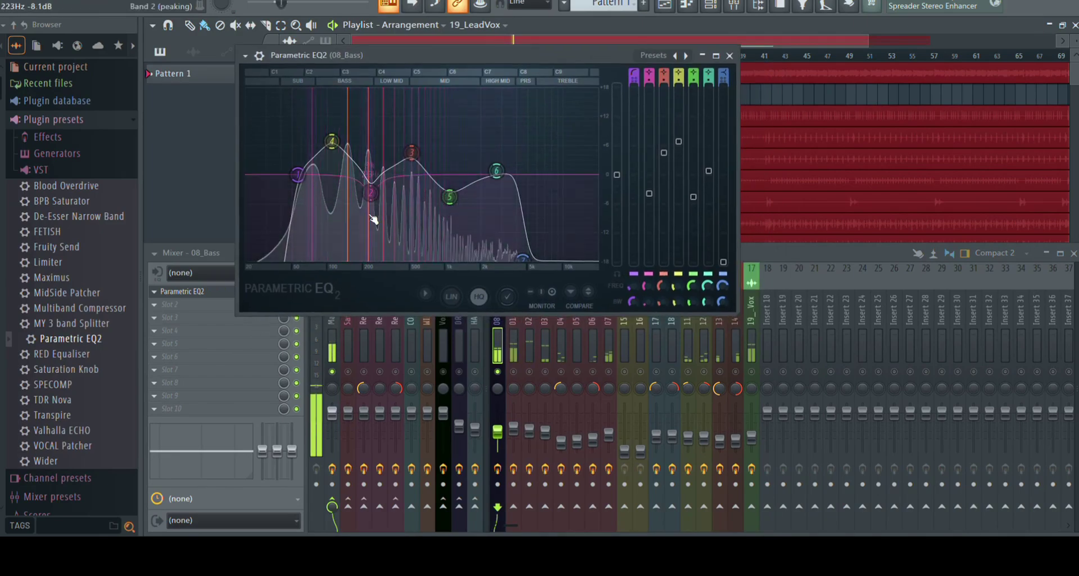
left_click_drag(376, 60, 494, 32)
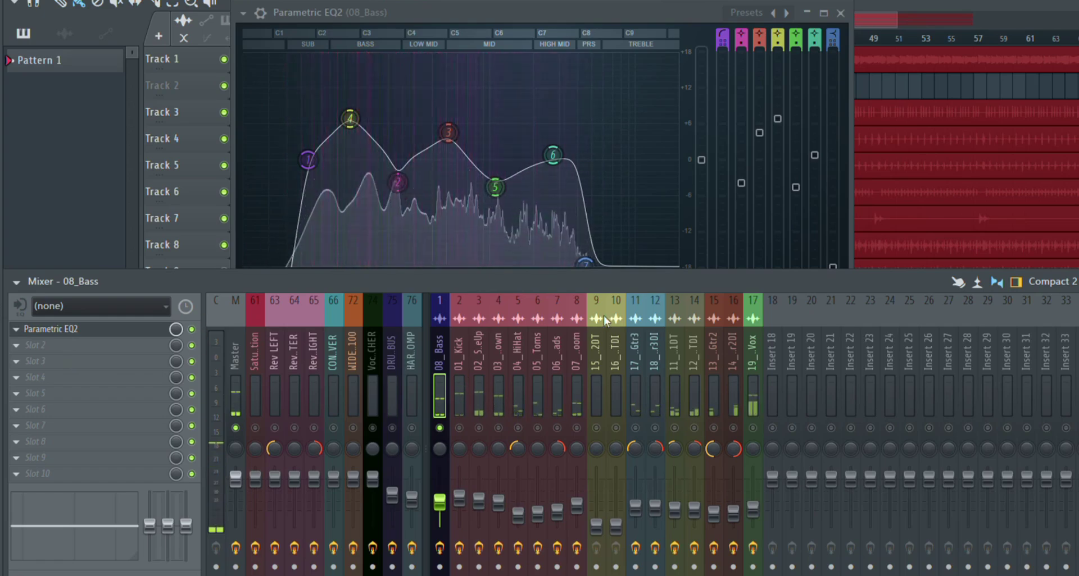
left_click(840, 13)
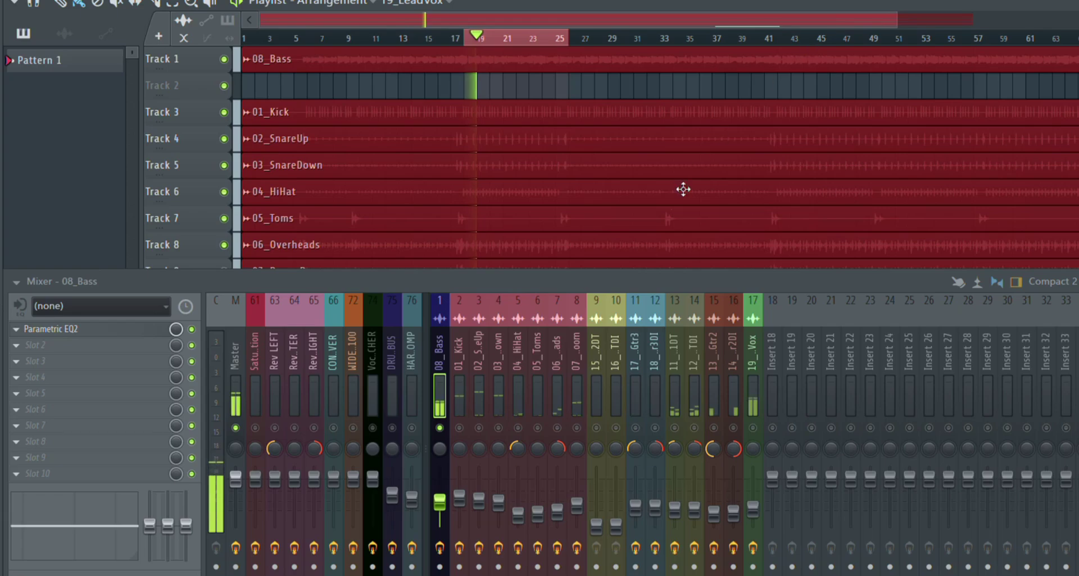
Step: Switch playback from 08_Bass to the drum tracks, and compare the drums with 07_DrumsRoom muted and unmuted
left_click(393, 428)
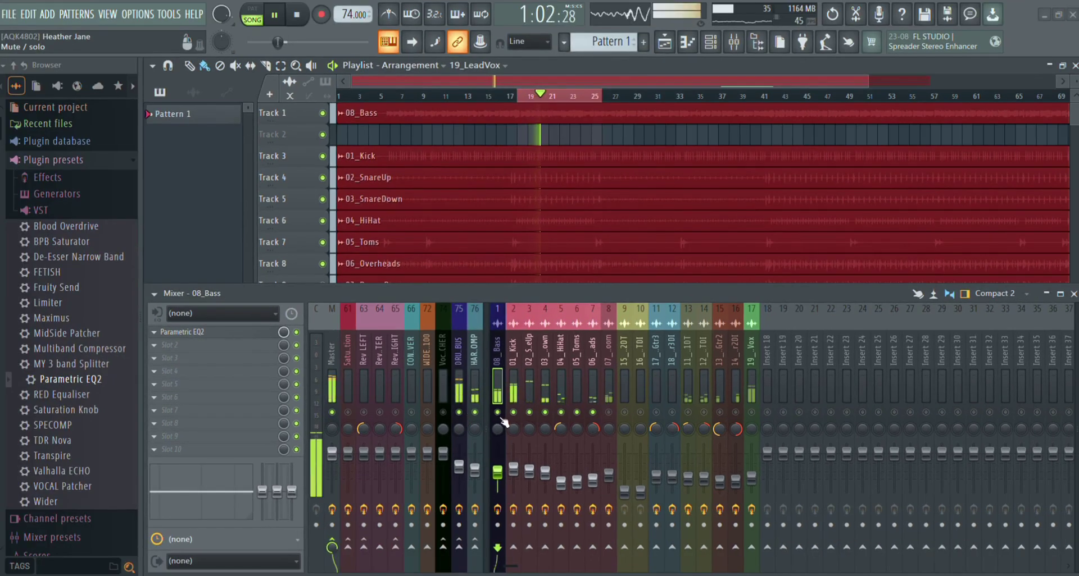
key("space")
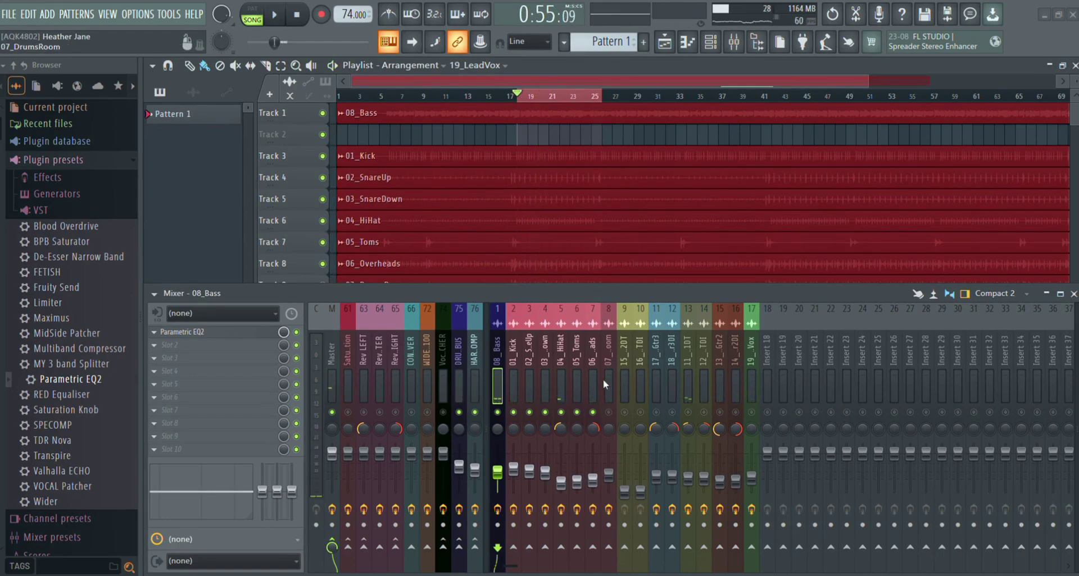
right_click(613, 482)
left_click(609, 412)
key("space")
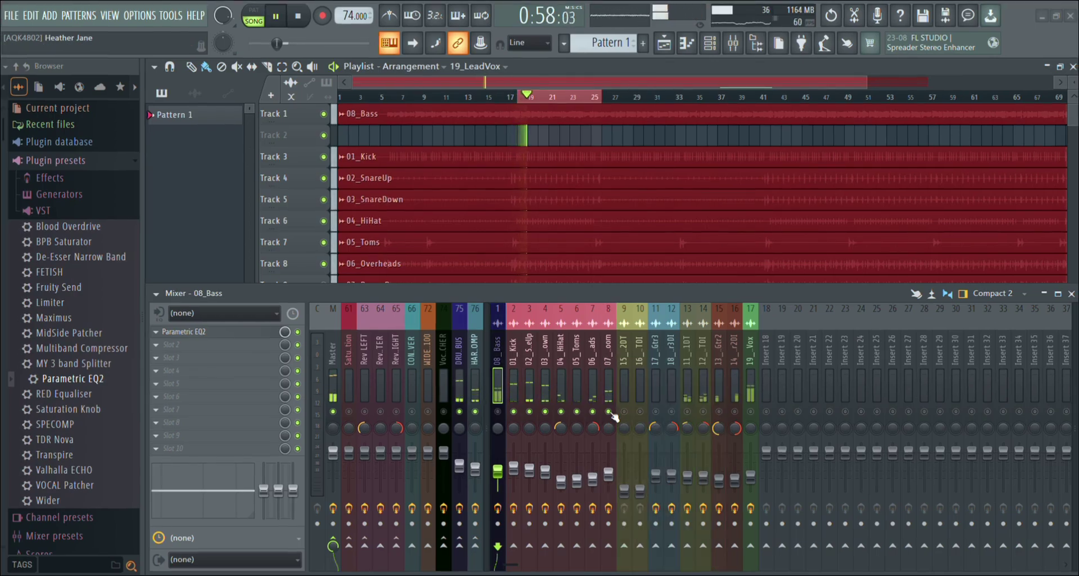
left_click(609, 412)
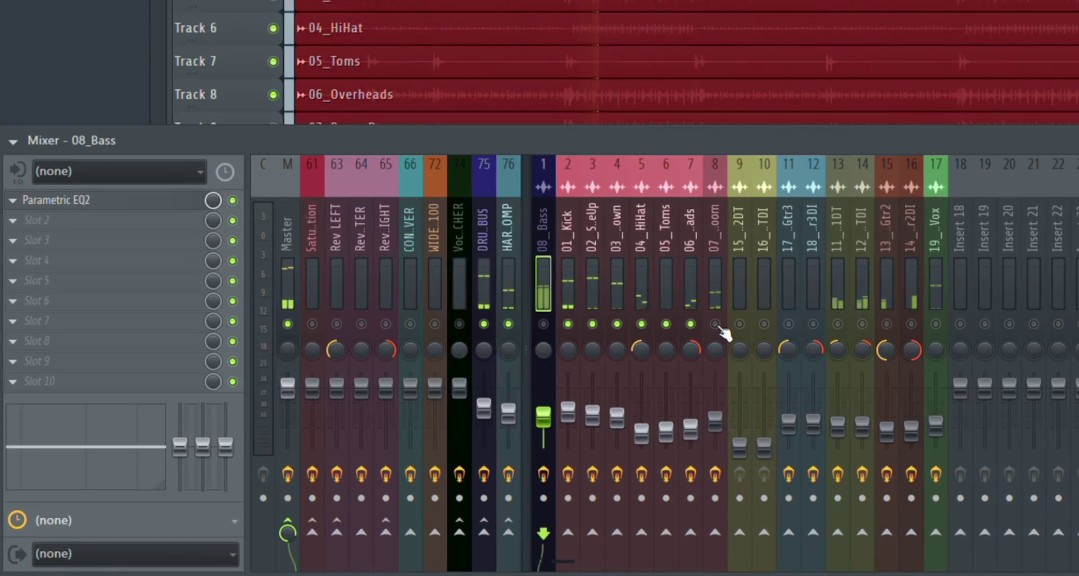
left_click(717, 325)
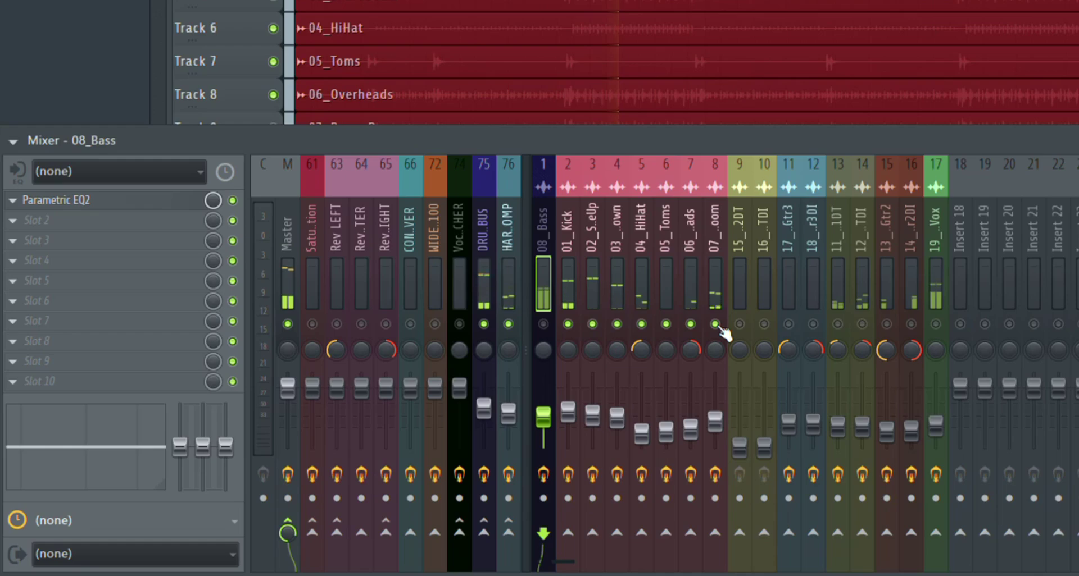
left_click(715, 324)
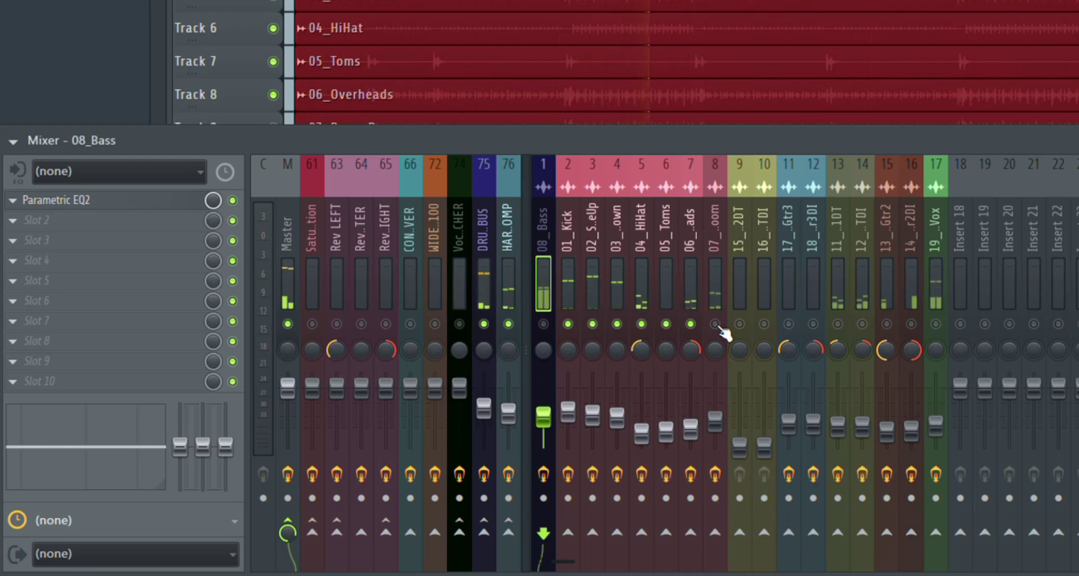
left_click(716, 325)
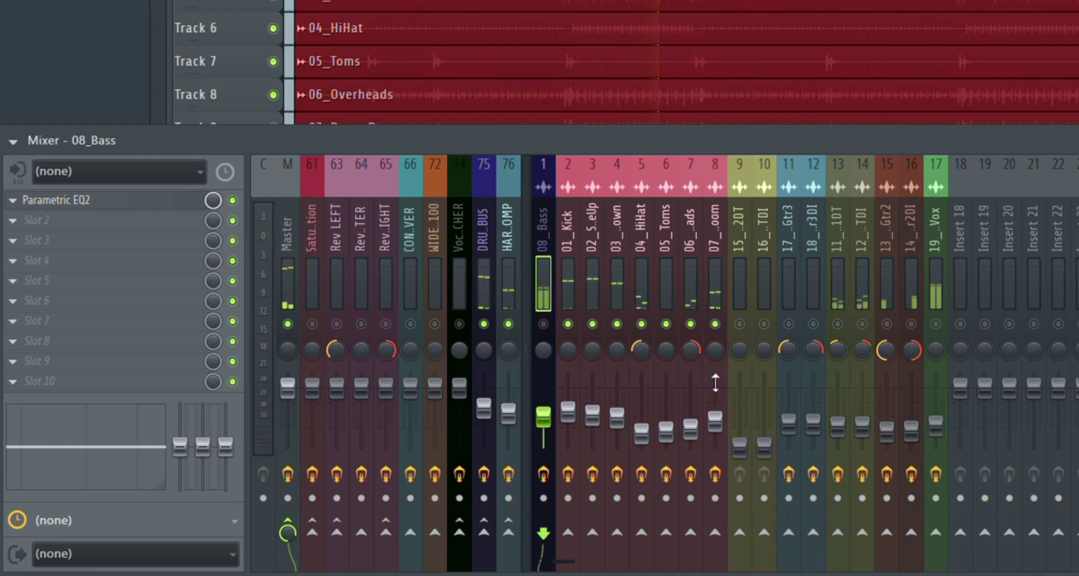
Step: Lower the volume of 07_DrumsRoom during playback, and paste the copied 36% value back onto its fader
left_click_drag(715, 428, 720, 457)
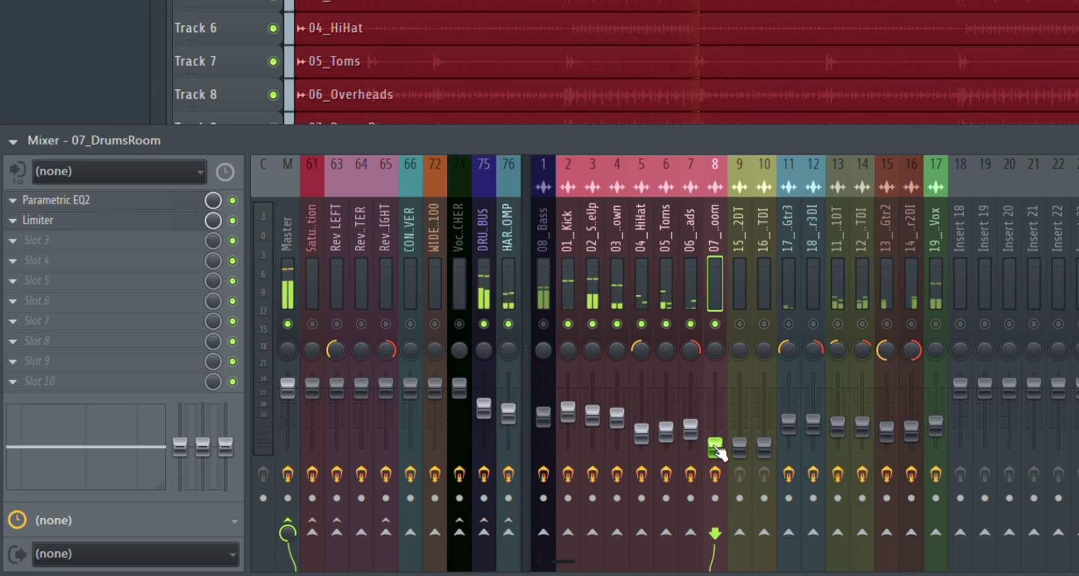
right_click(716, 449)
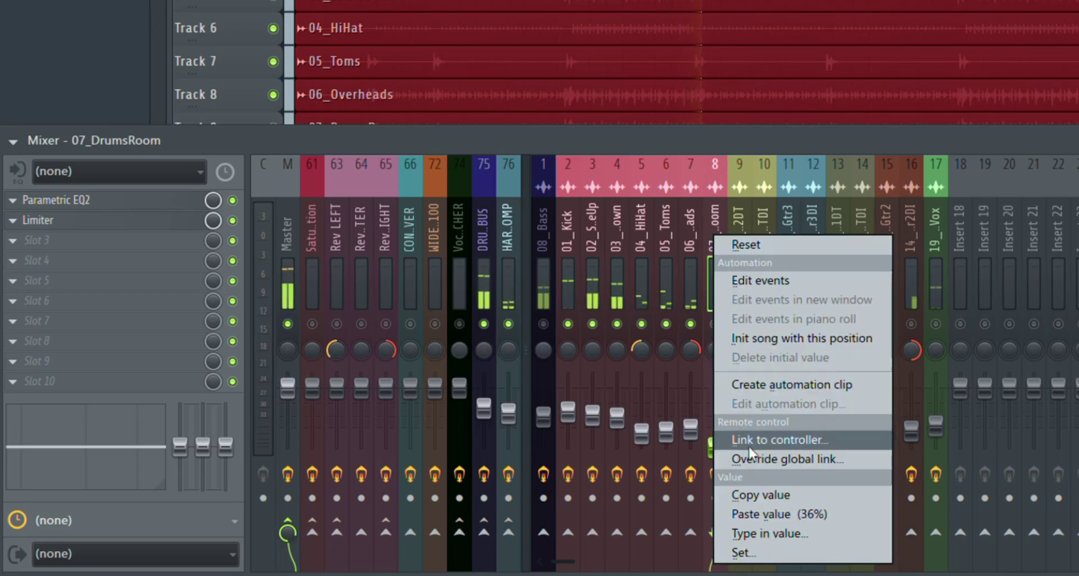
left_click(779, 515)
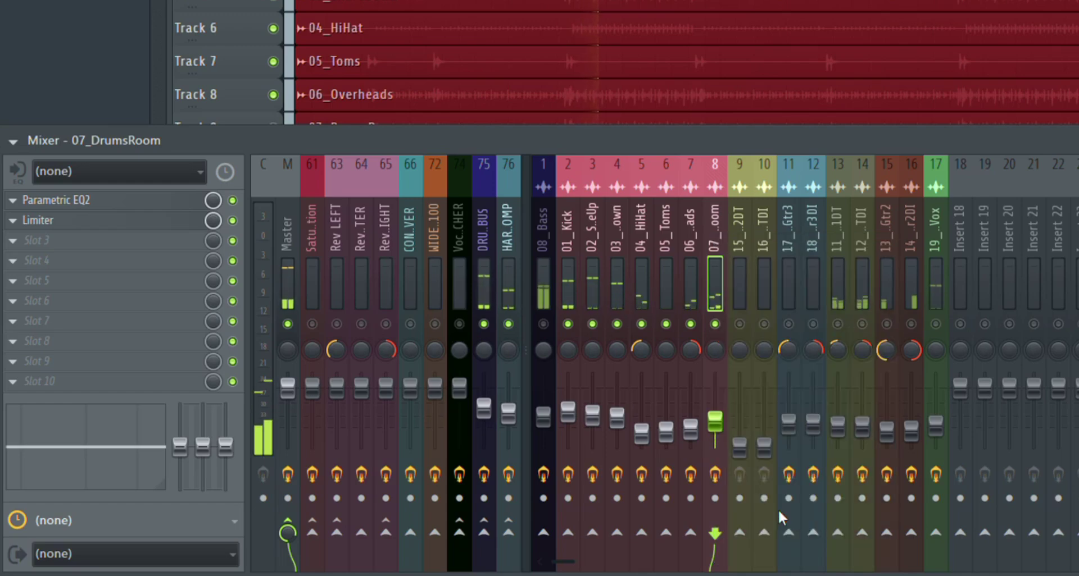
Step: Compare the playing drums with 07_DrumsRoom muted and unmuted, and bring 08_Bass back into the mix
left_click(714, 325)
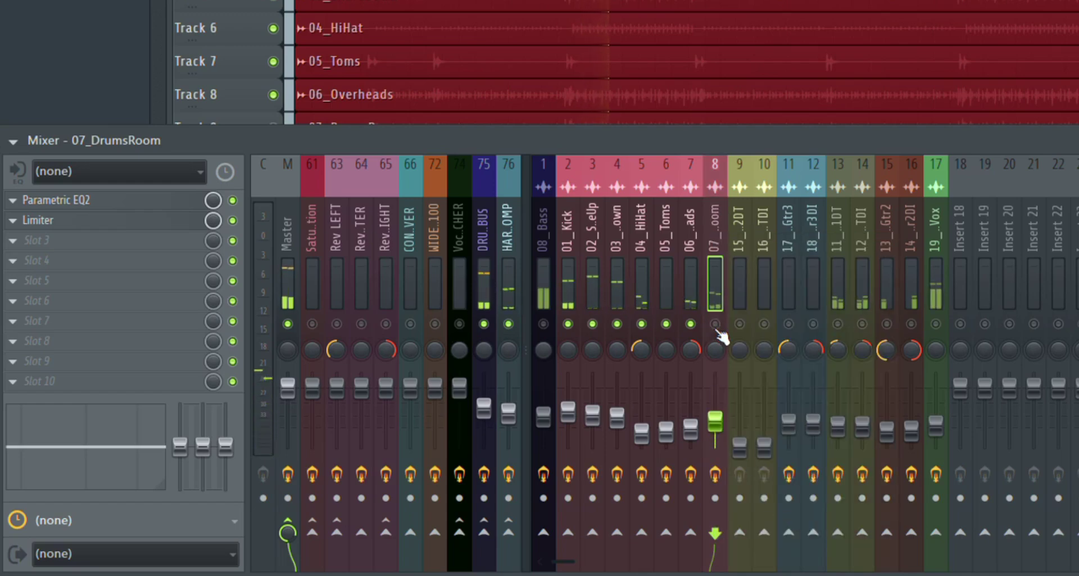
left_click(716, 327)
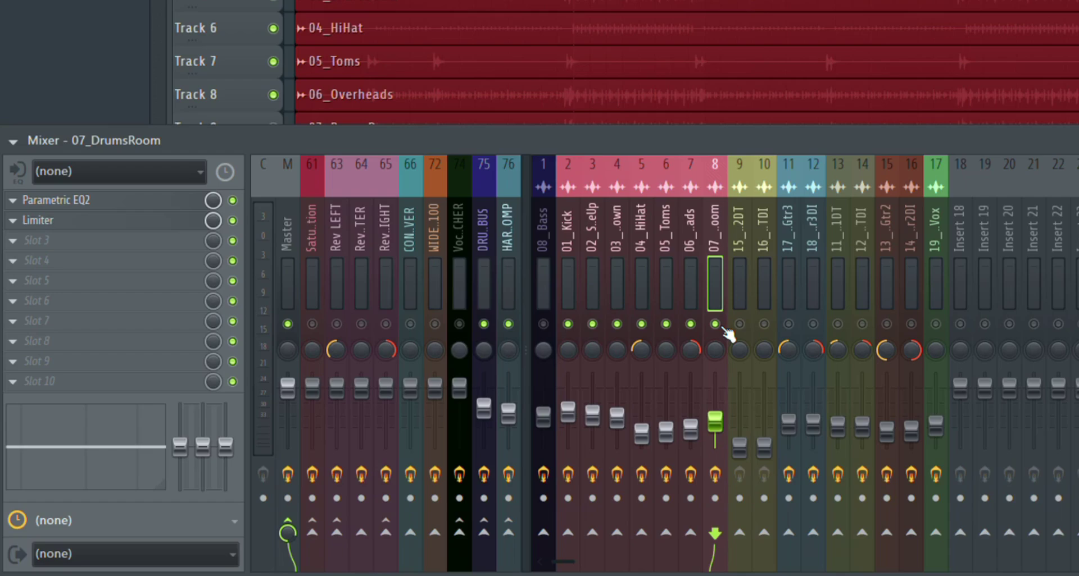
left_click(716, 324)
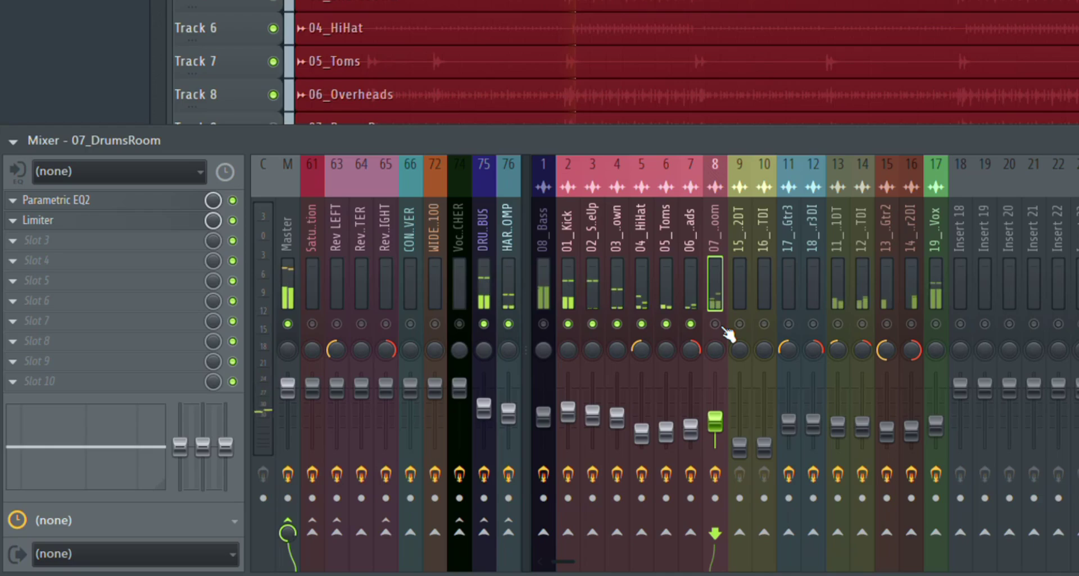
left_click(716, 324)
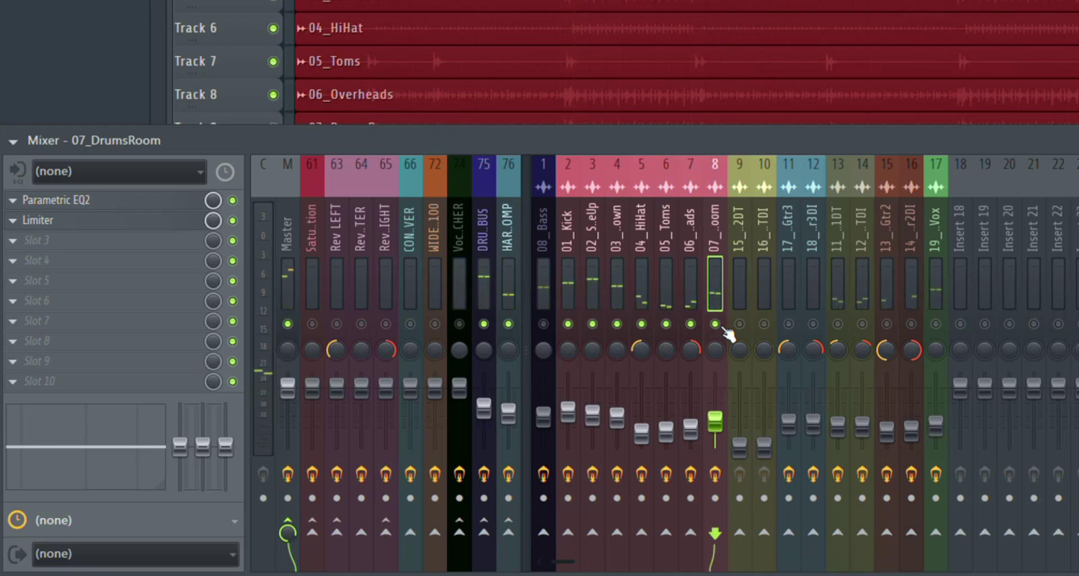
left_click(716, 324)
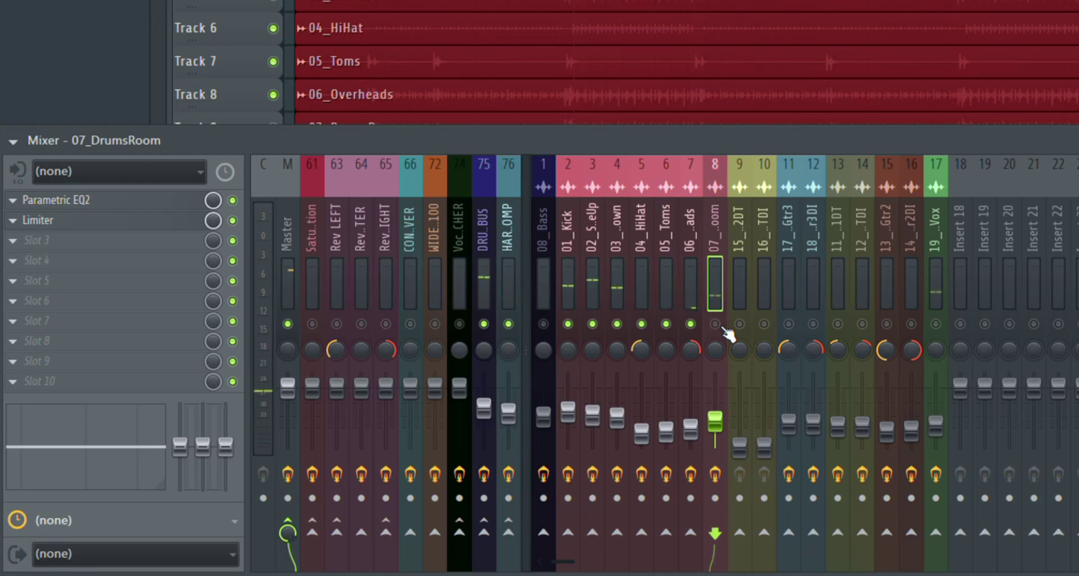
left_click(716, 324)
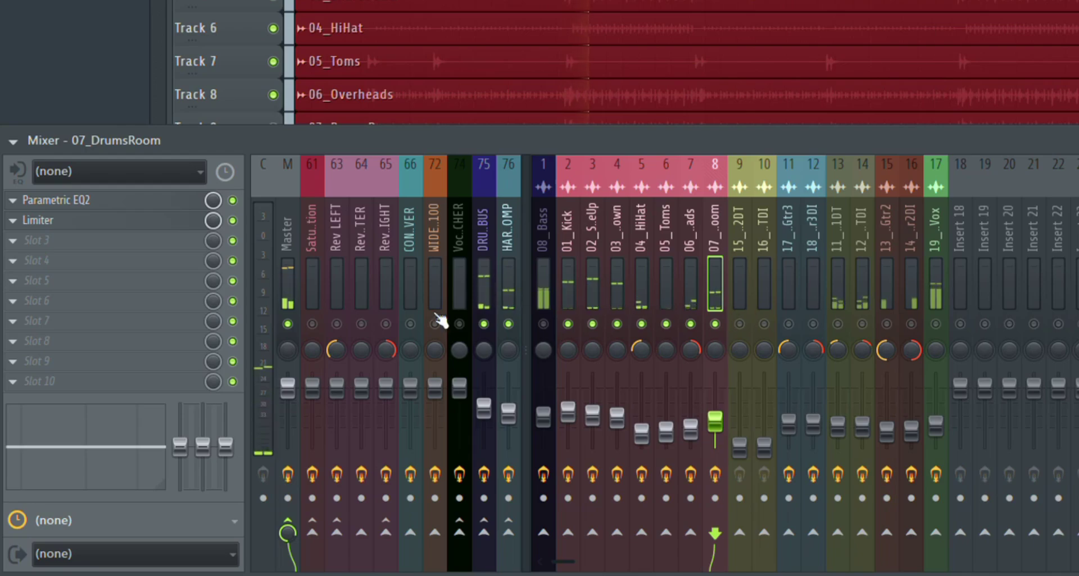
left_click(544, 324)
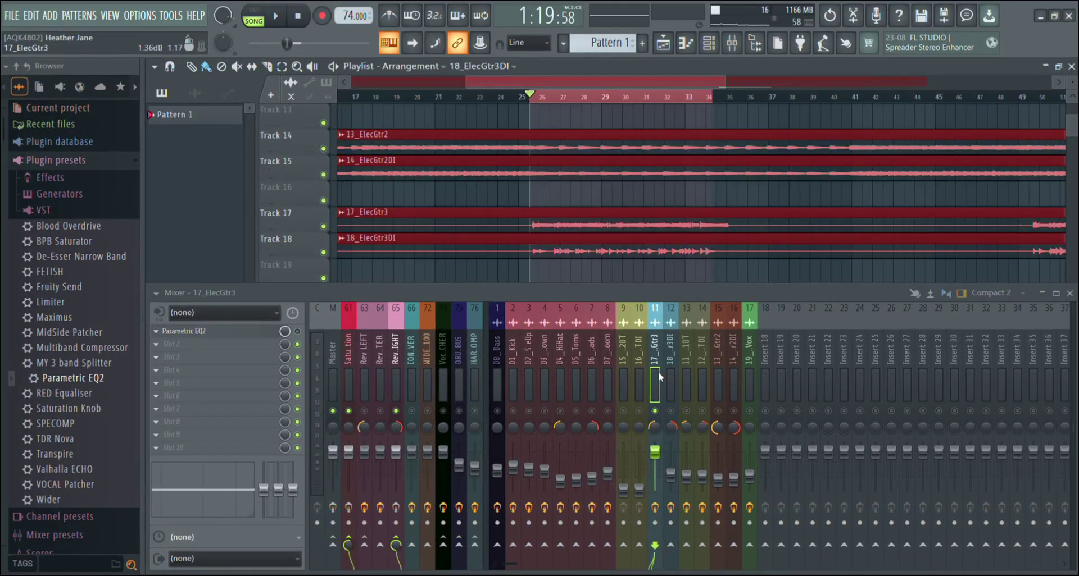
Step: Play 17_ElecGtr3 with its Parametric EQ2 open, compare the sound with the EQ bypassed and enabled, and leave it enabled
left_click(659, 372)
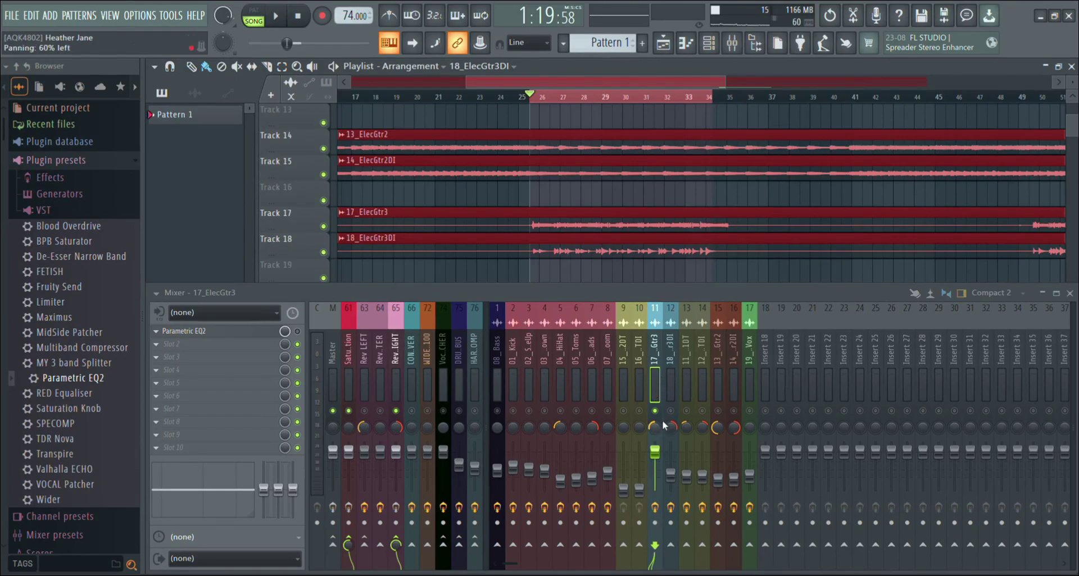
left_click(277, 17)
left_click(191, 331)
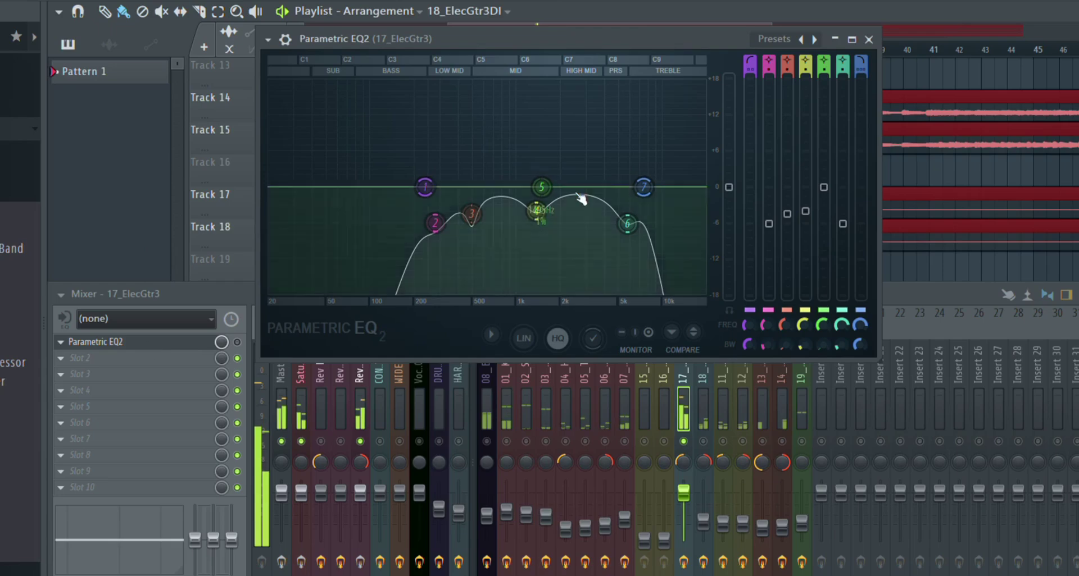
left_click_drag(582, 46, 571, 14)
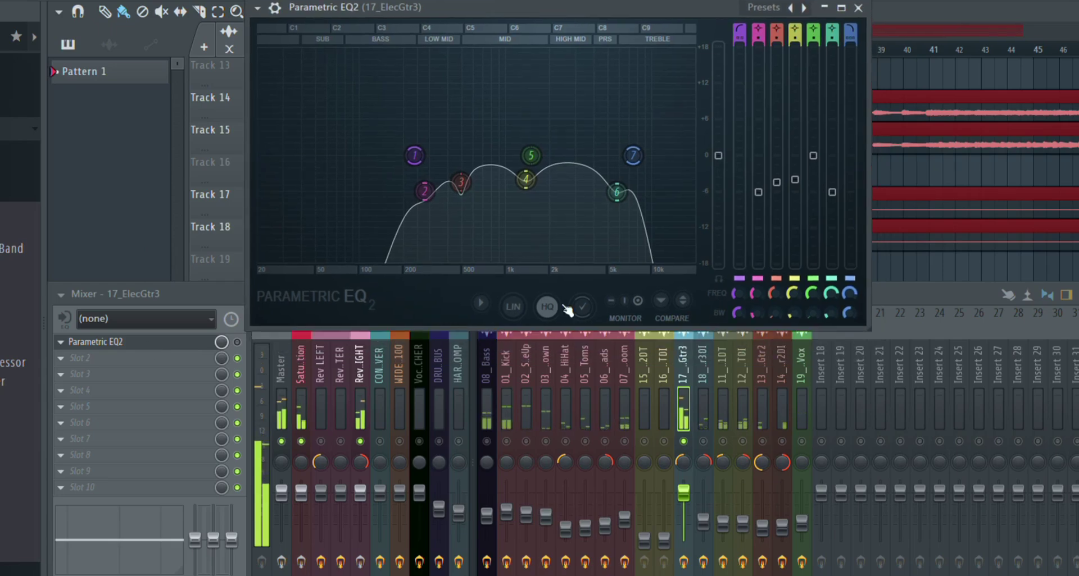
left_click(241, 346)
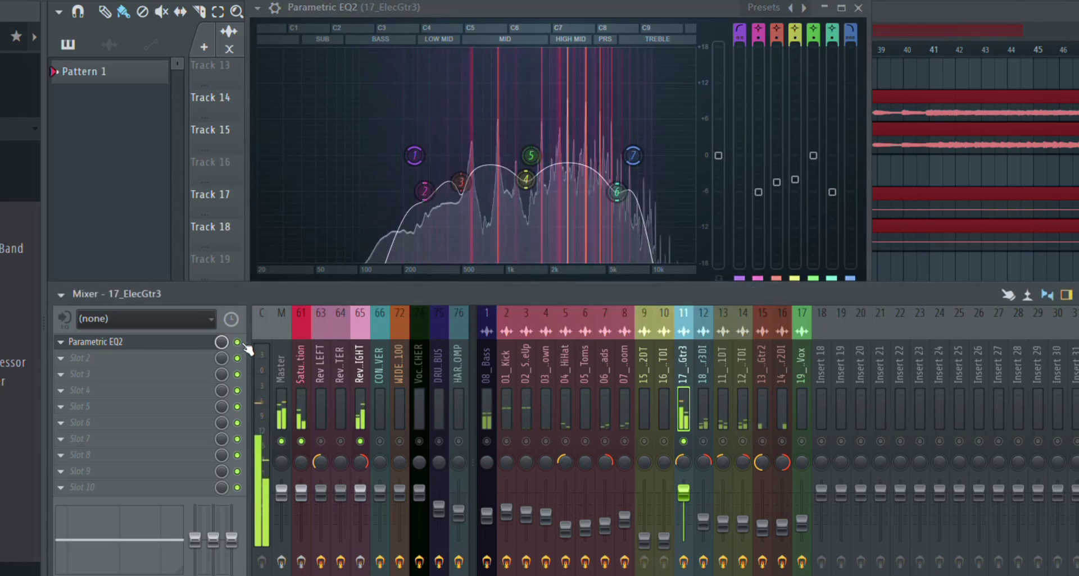
left_click(238, 342)
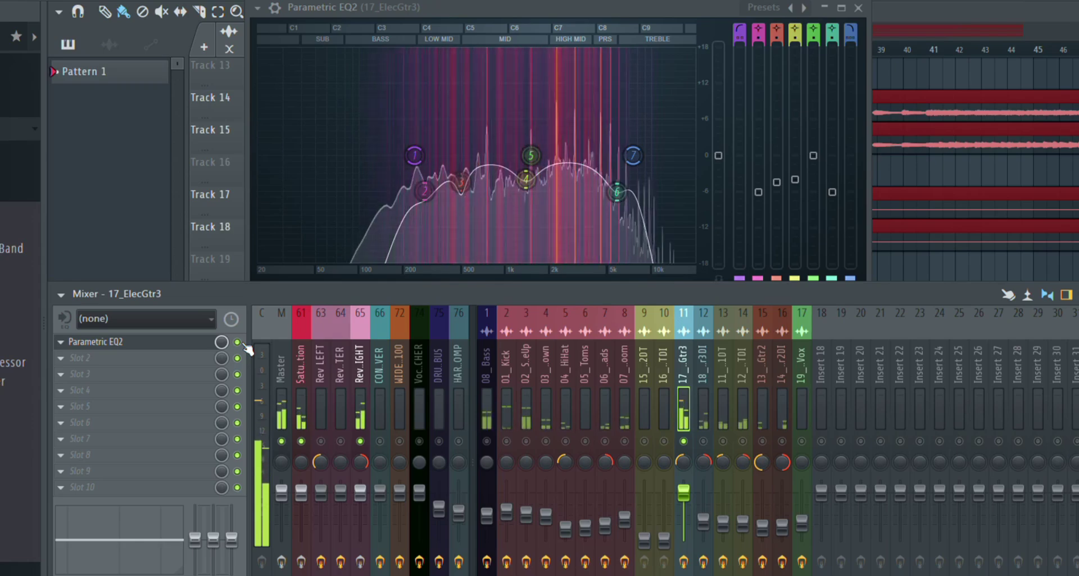
left_click(242, 345)
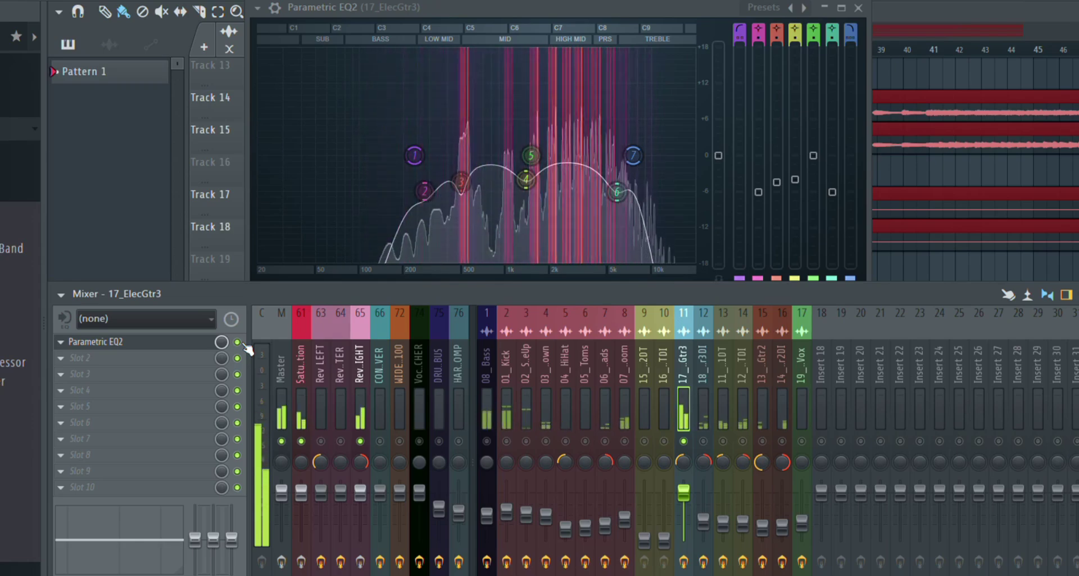
Step: Open PreBOX on the Saturation track to examine its model, input, output and filter settings, and close it
left_click(307, 406)
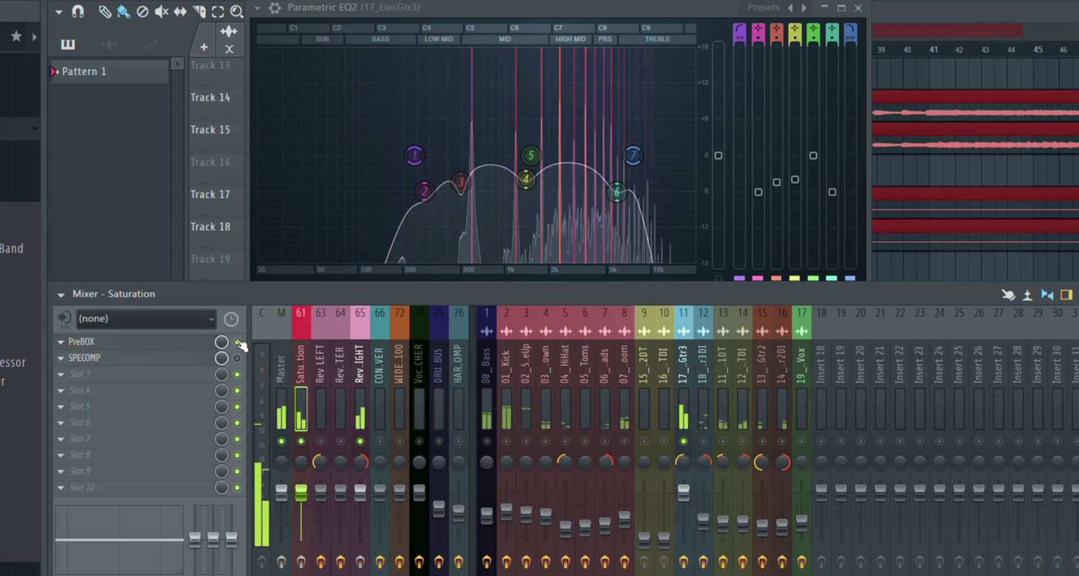
left_click(167, 342)
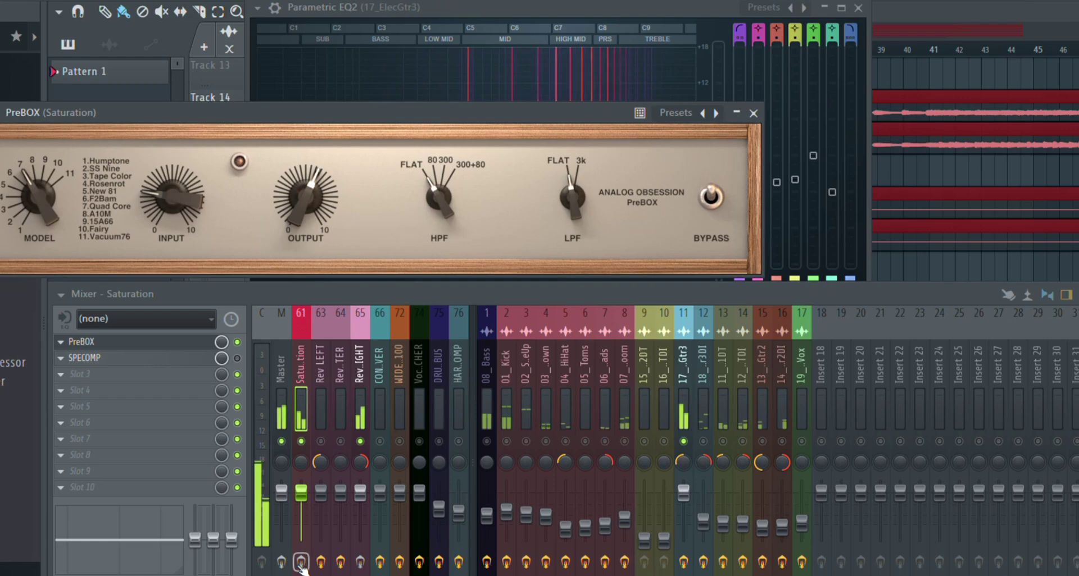
left_click_drag(328, 125, 480, 152)
left_click(906, 139)
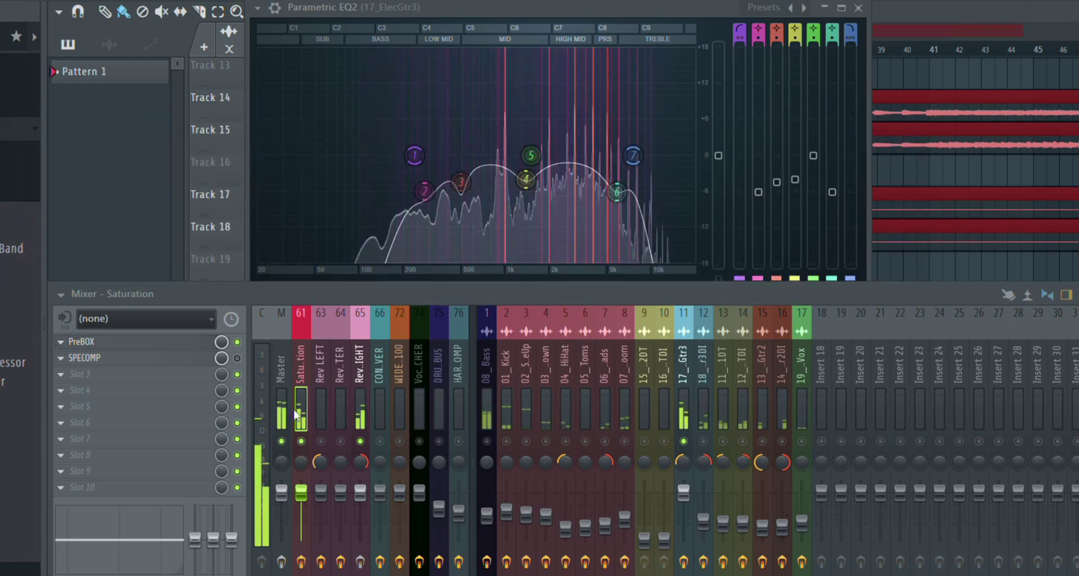
Step: Compare the guitar with PreBOX bypassed and enabled on the Saturation track, and enable SPECOMP
left_click(238, 342)
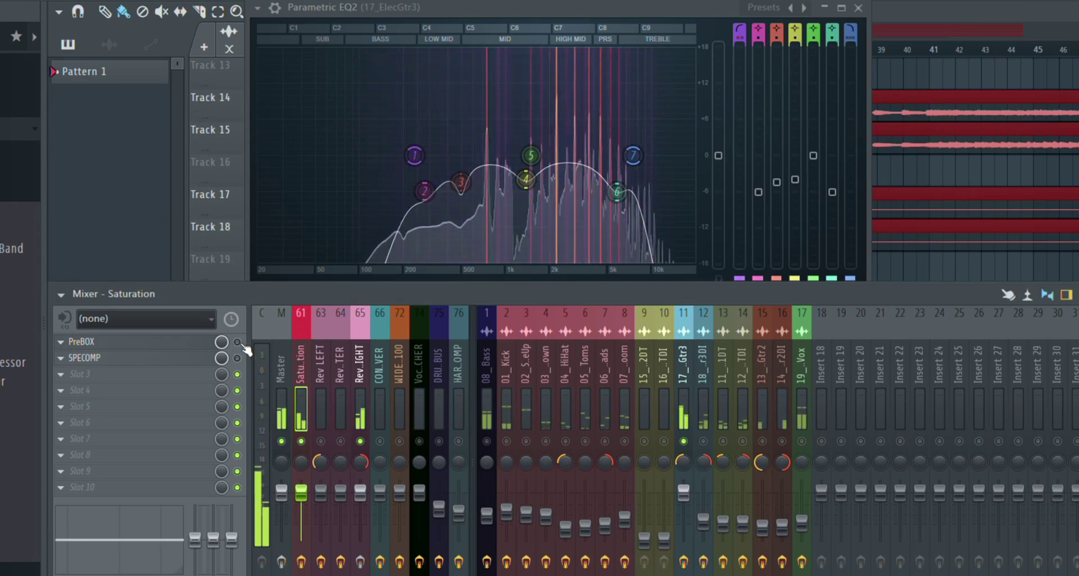
left_click(237, 342)
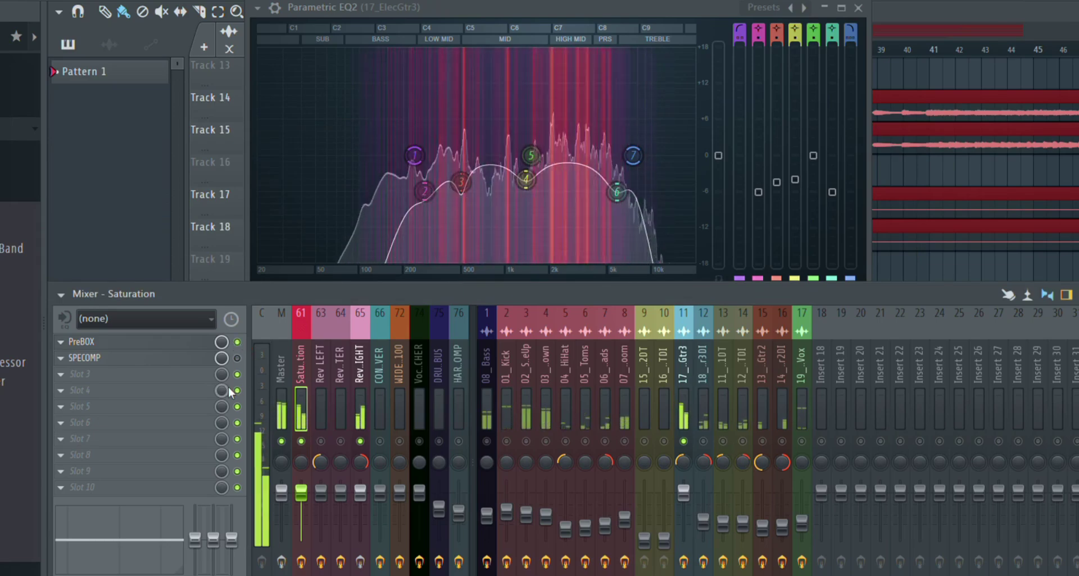
left_click(238, 359)
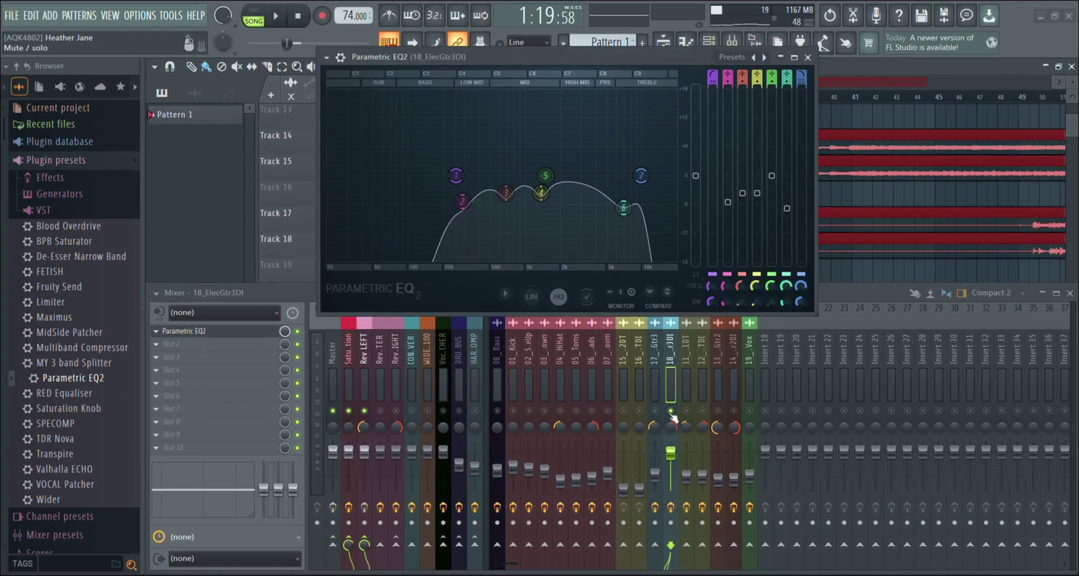
Step: Play 18_ElecGtr3DI with Parametric EQ2 bypassed and enabled, and enable PreBOX on the Saturation track
left_click(297, 332)
left_click(275, 15)
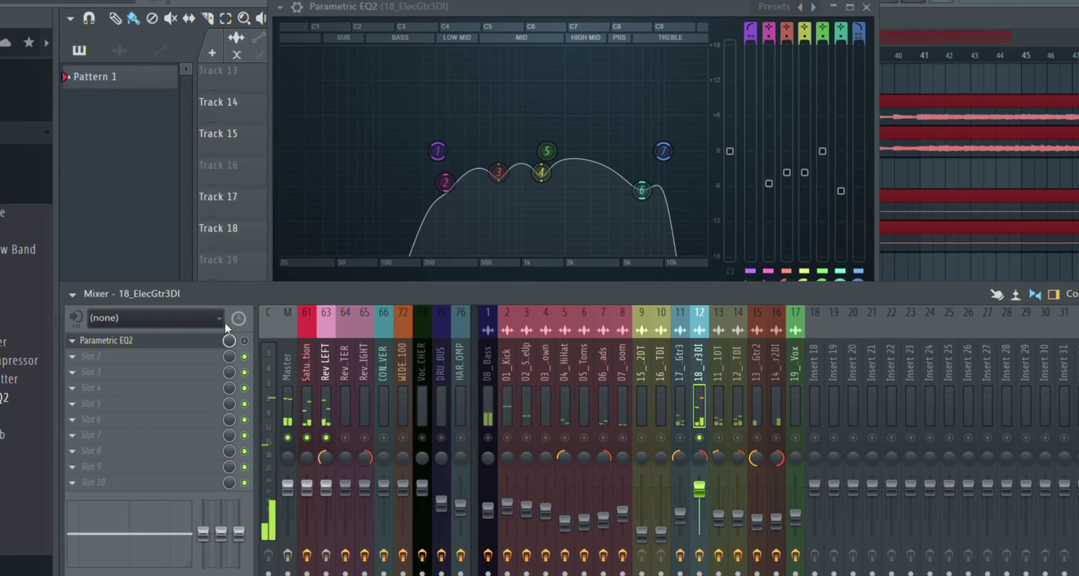
left_click(245, 341)
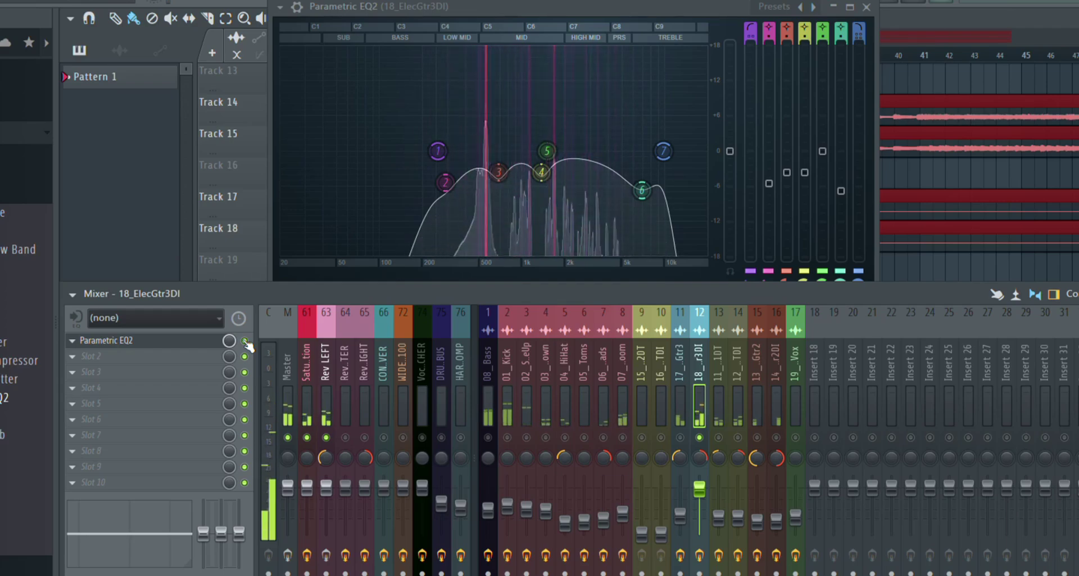
left_click(308, 387)
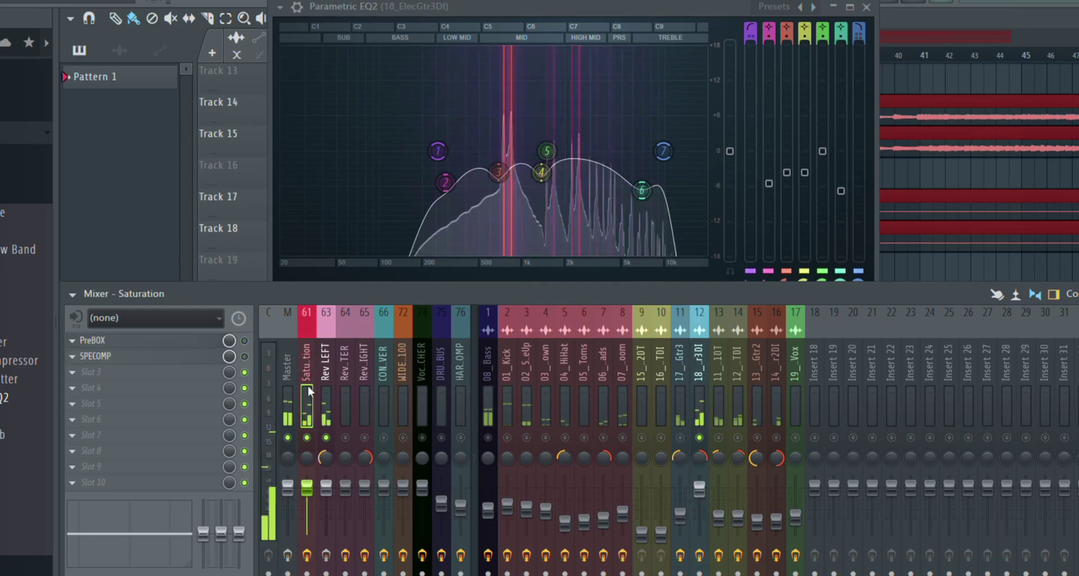
left_click(245, 341)
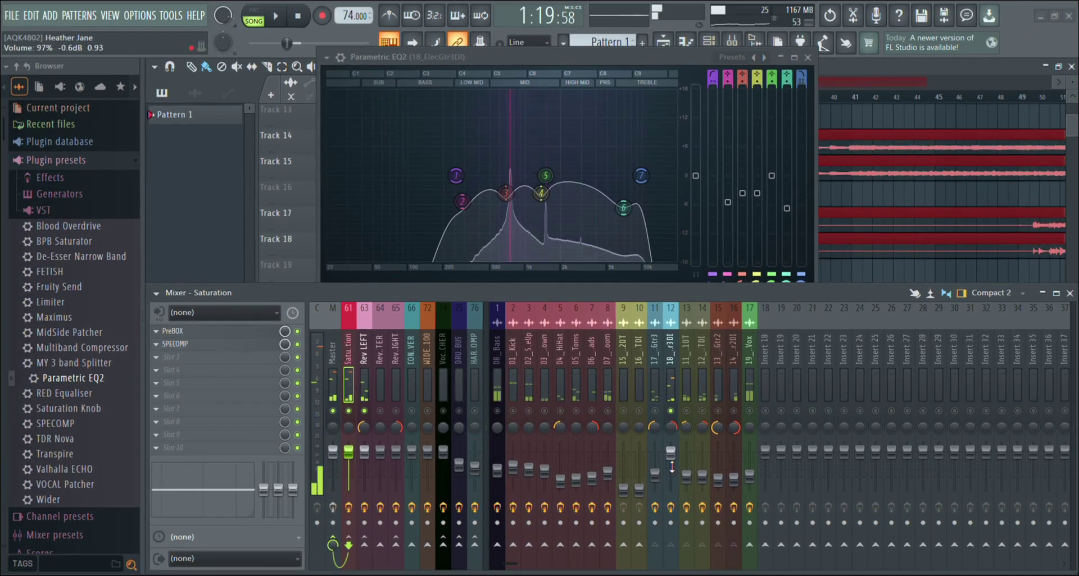
Step: Audition 11_ElecGtr1DT, enable its Parametric EQ2 during playback, and select the Saturation track
left_click(686, 348)
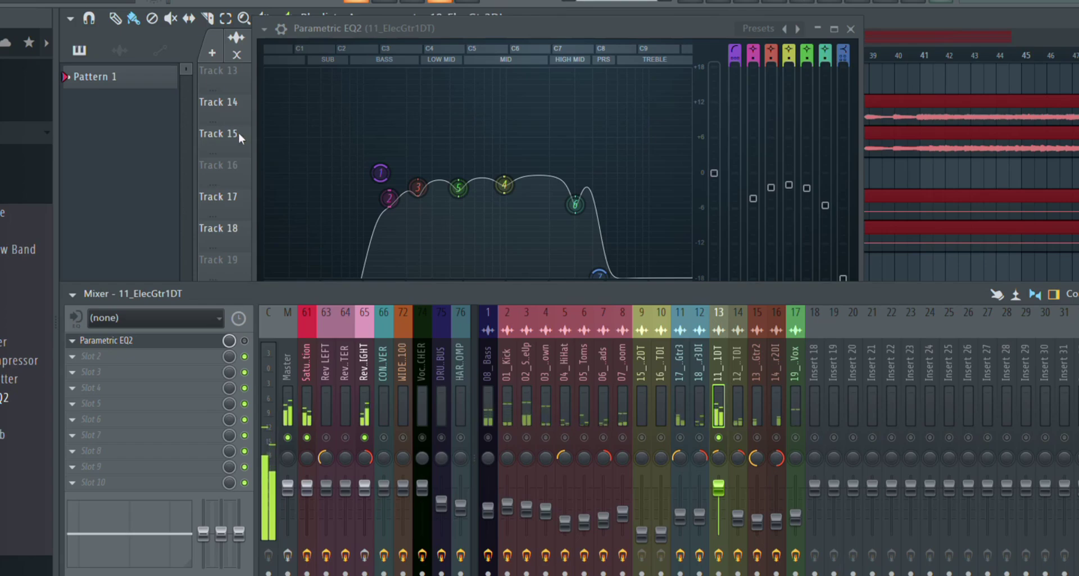
left_click(309, 388)
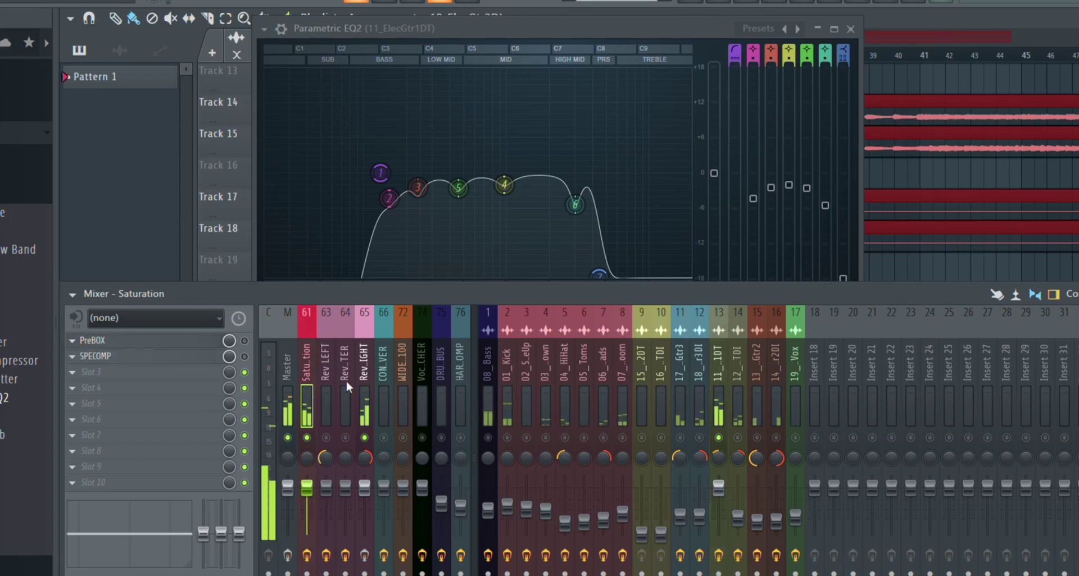
left_click(721, 395)
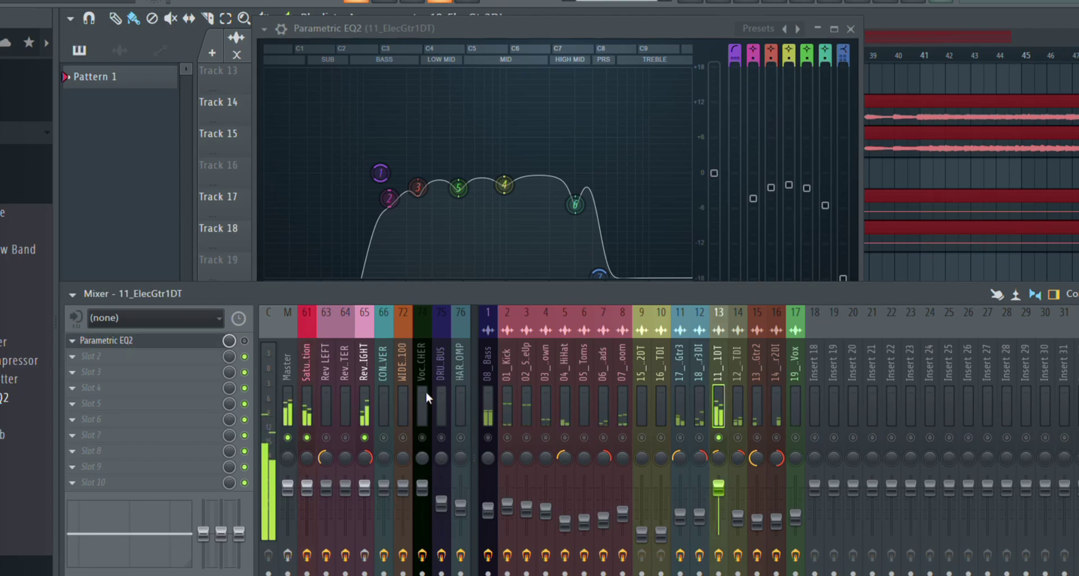
left_click(245, 341)
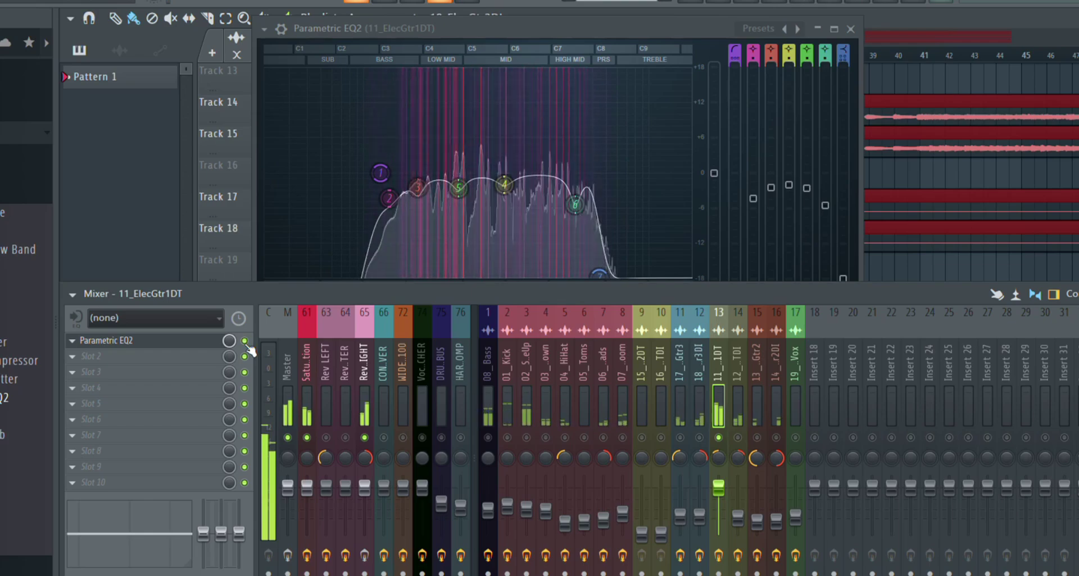
left_click(305, 418)
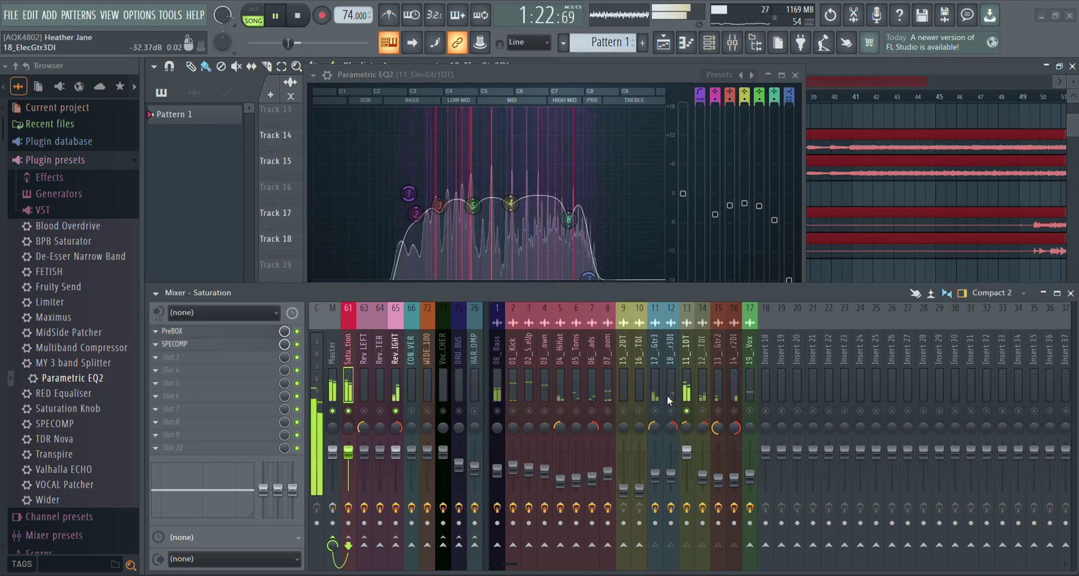
Step: Stop playback, lower the volume of 11_ElecGtr1DT and raise the volume of 12_ElecGtr1DTDI
key("space")
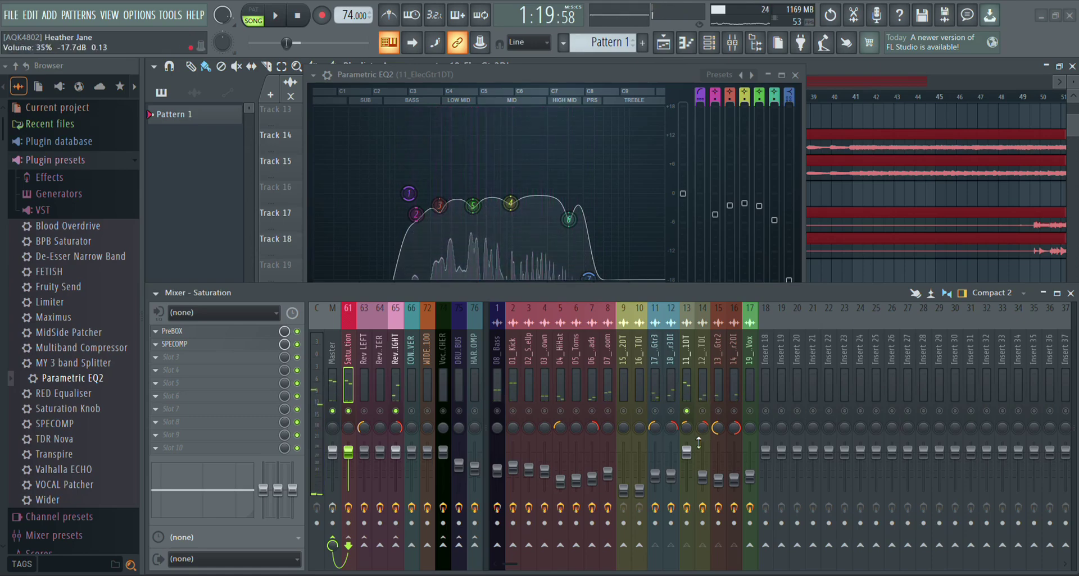
left_click_drag(686, 452, 687, 478)
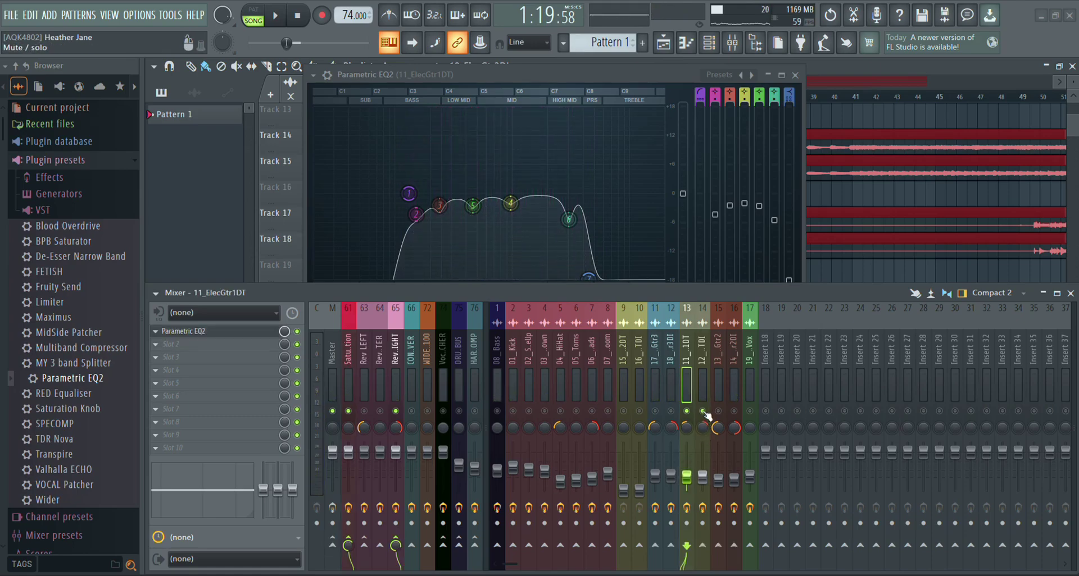
left_click_drag(703, 478, 702, 452)
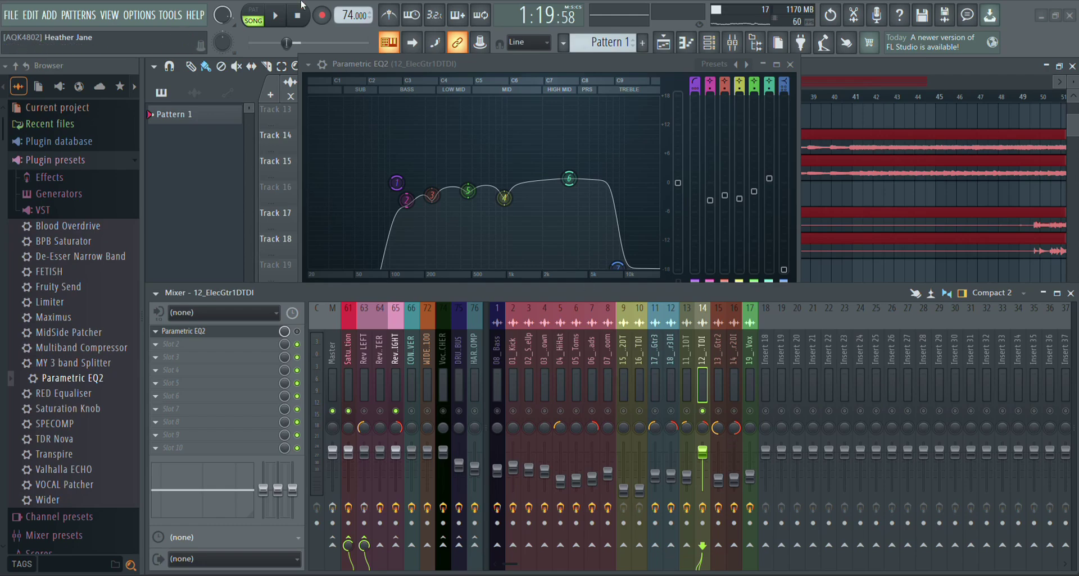
Step: Play 12_ElecGtr1DTDI, enable its Parametric EQ2, and enable PreBOX and SPECOMP on the Saturation track
left_click(281, 18)
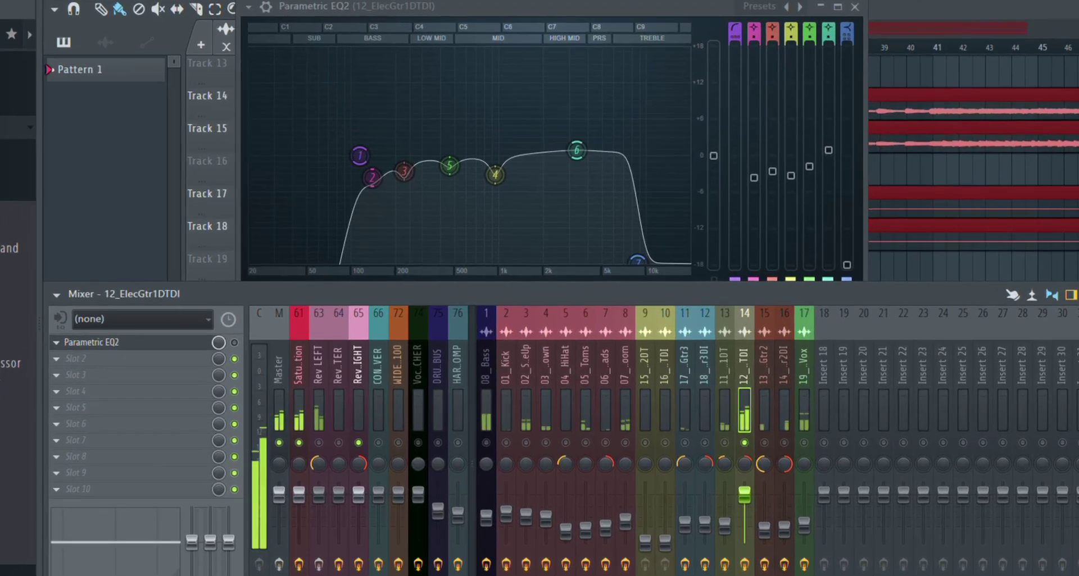
left_click(234, 343)
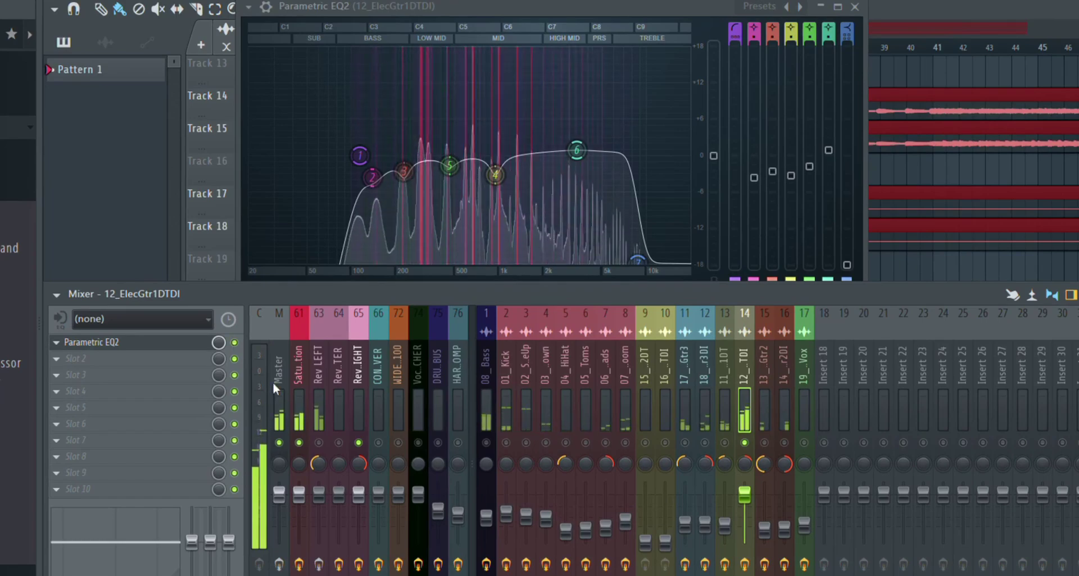
left_click(295, 390)
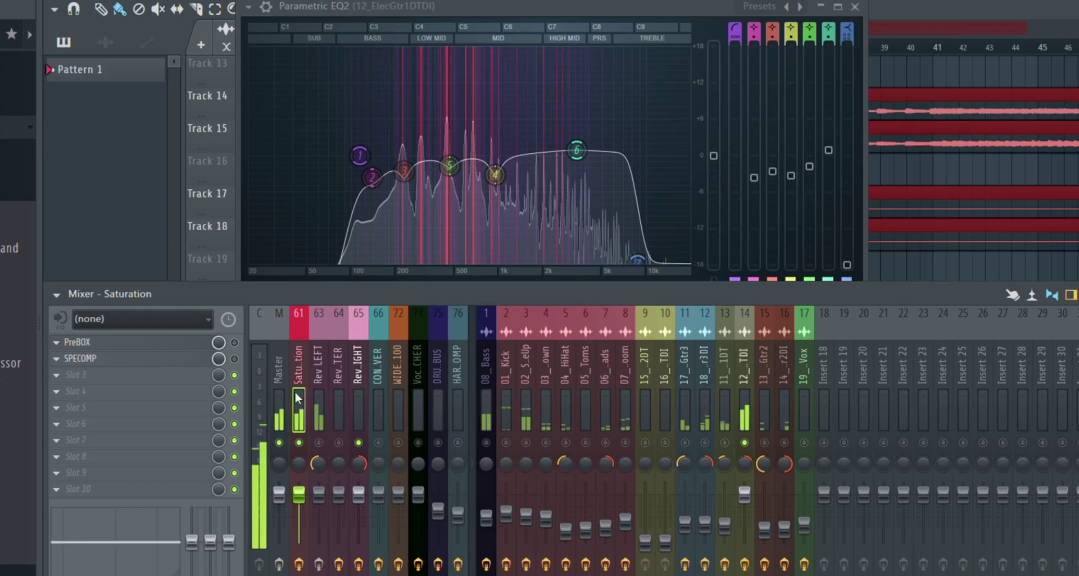
left_click(235, 344)
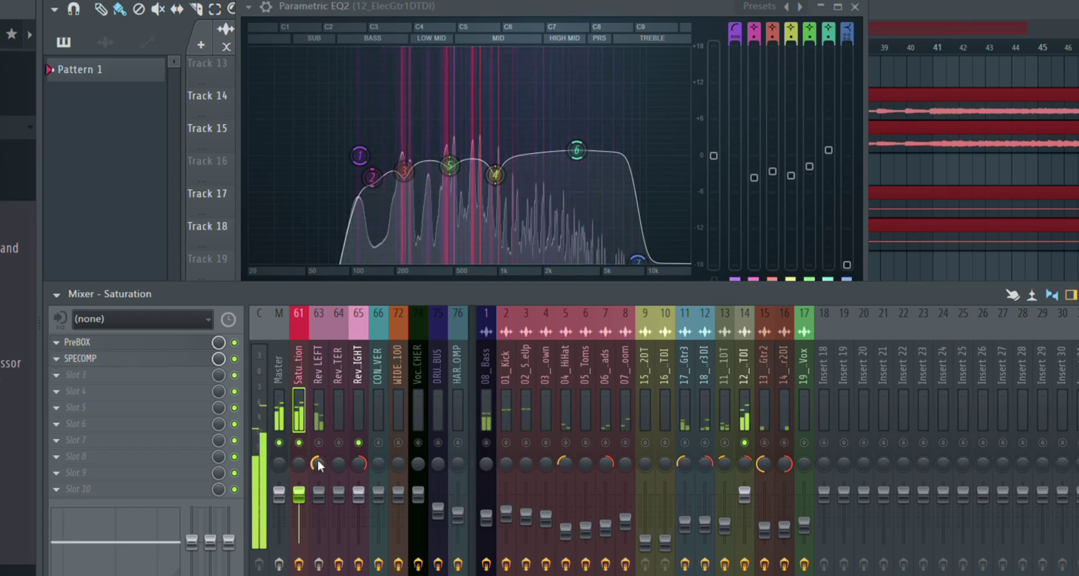
Step: Enable Rev LEFT, audition 11_ElecGtr1DT together with 12_ElecGtr1DTDI at raised volume, and lower both faders together
left_click(319, 443)
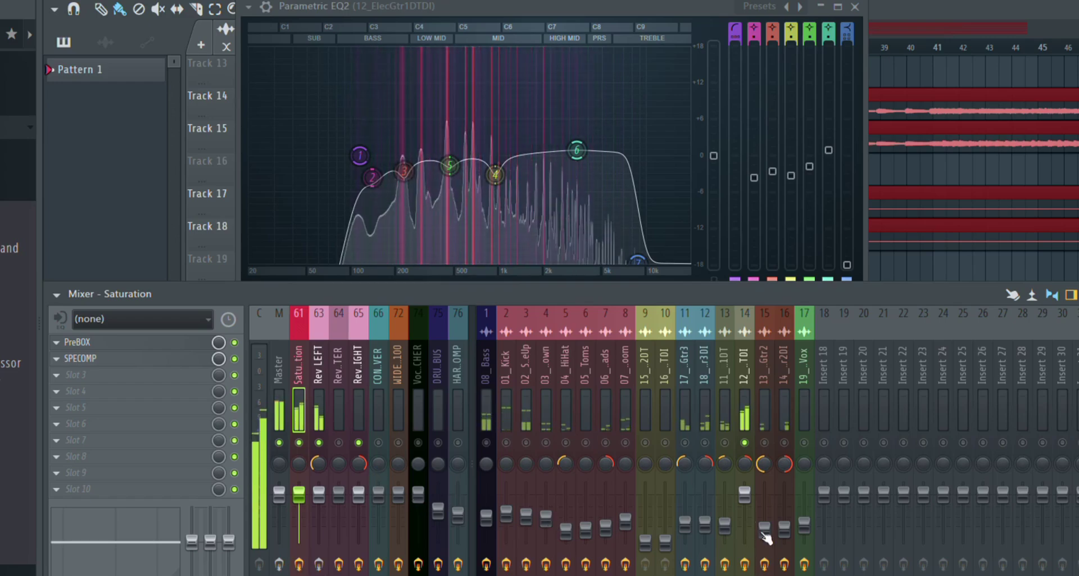
left_click(299, 564)
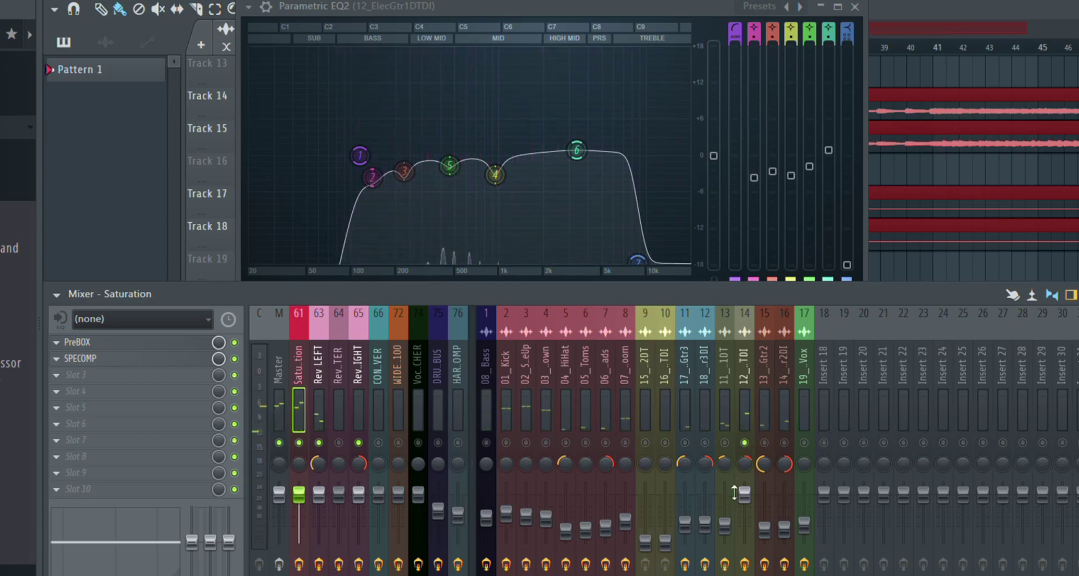
left_click_drag(727, 524, 725, 495)
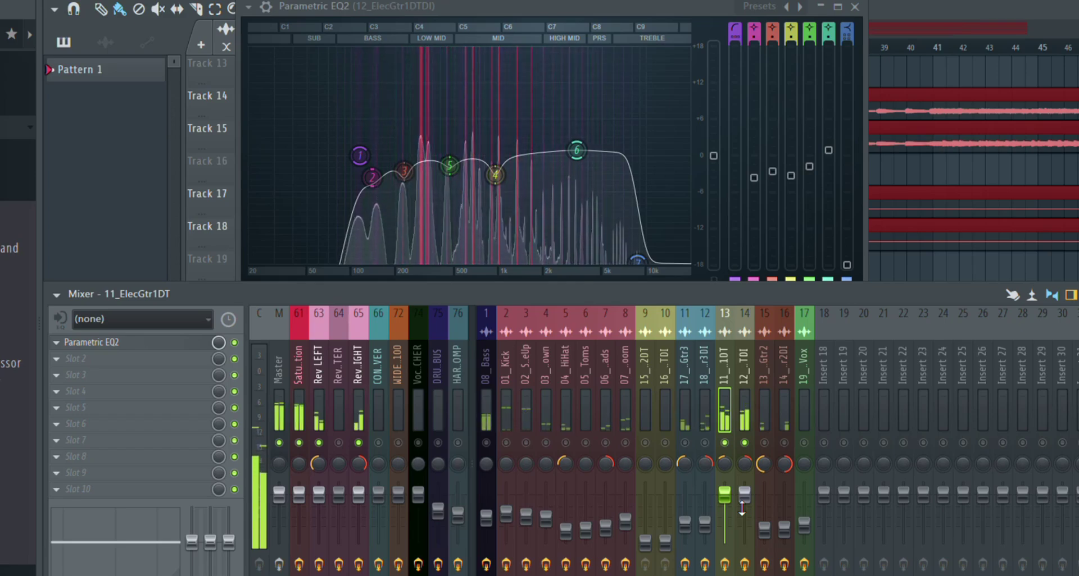
left_click(744, 427, "ctrl")
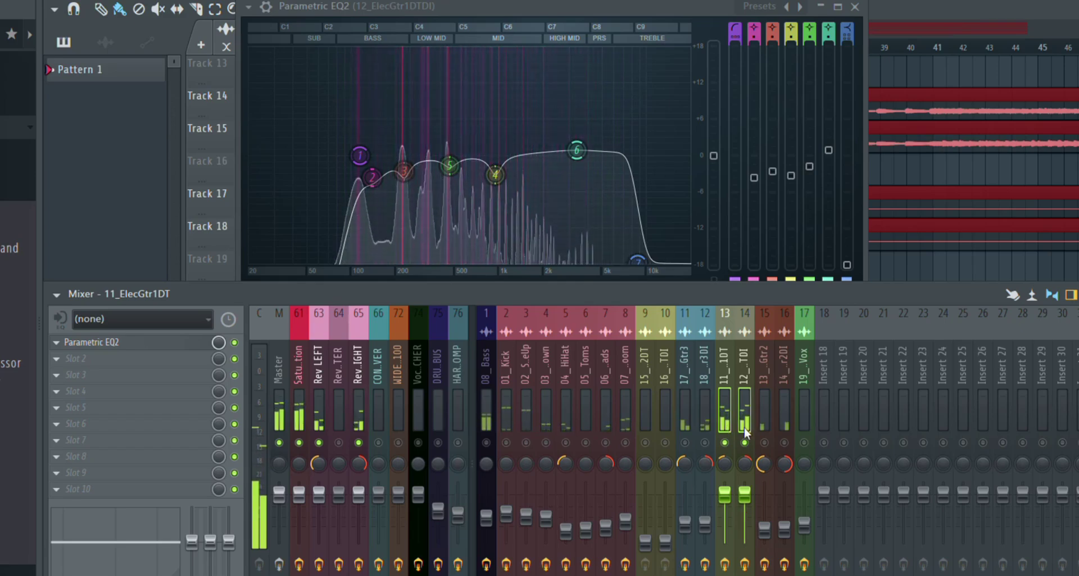
left_click_drag(744, 496, 744, 528)
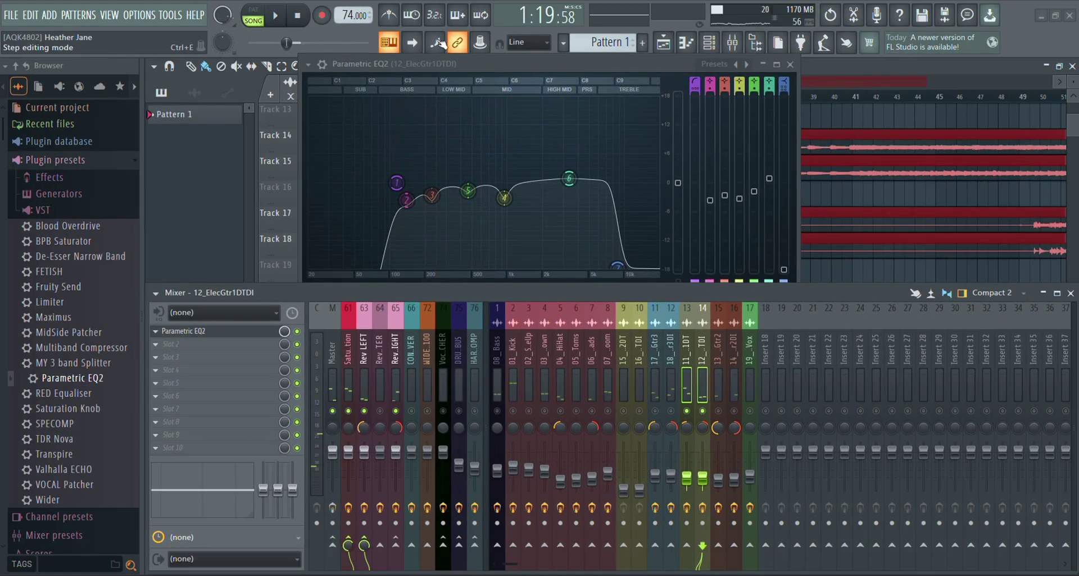
Step: Play 13_ElecGtr2, enable its Parametric EQ2, and enable PreBOX on the Saturation track
left_click(718, 393)
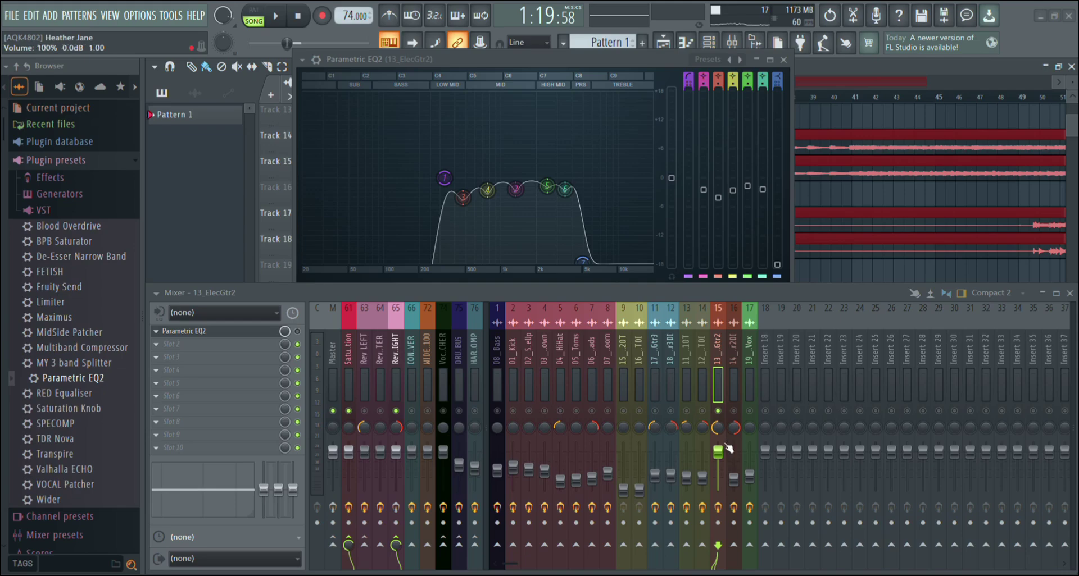
key("space")
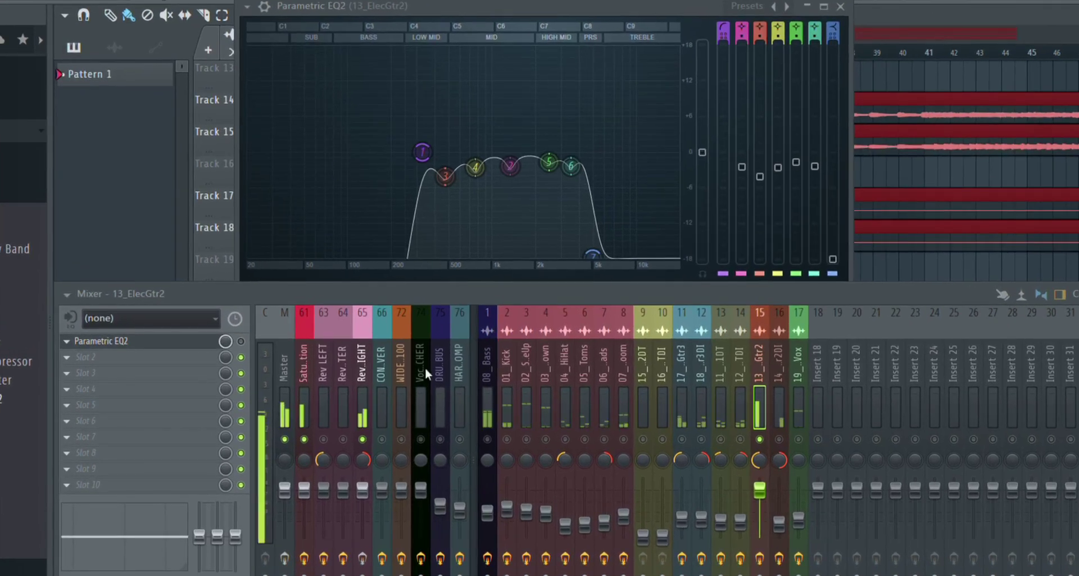
left_click(241, 341)
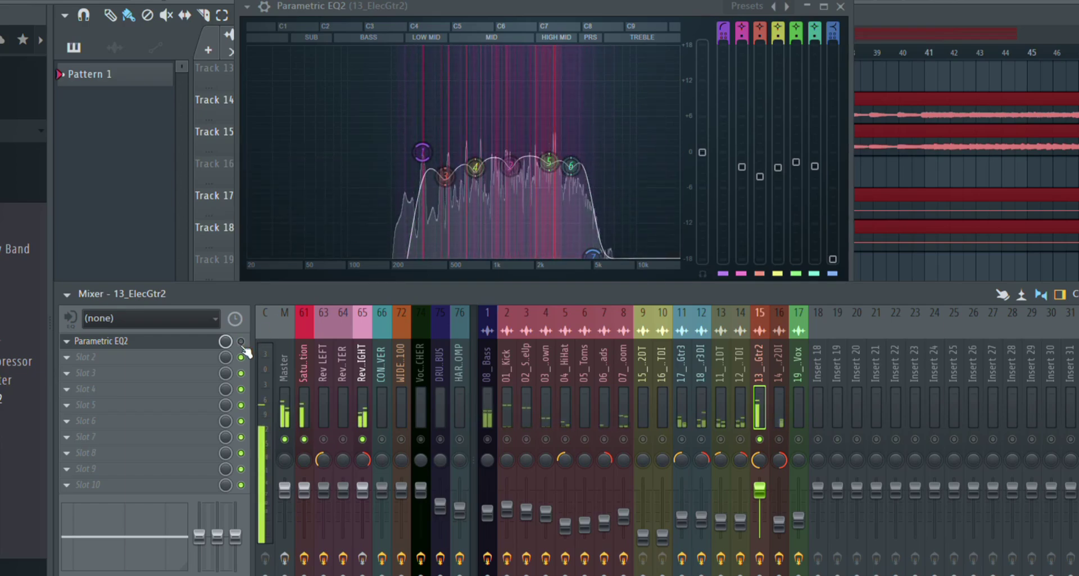
left_click(287, 413)
left_click(302, 413)
left_click(241, 341)
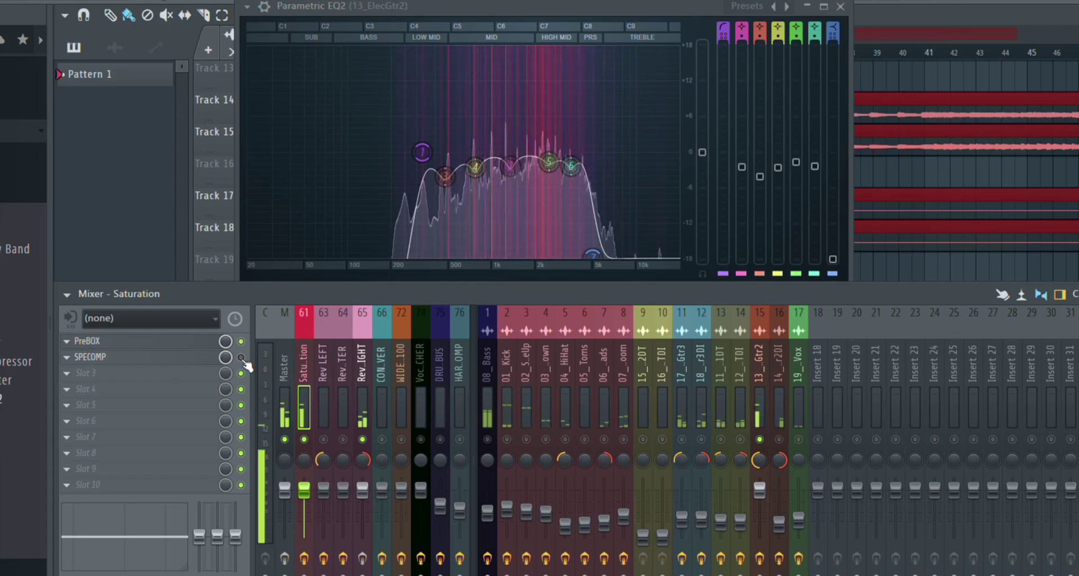
Step: Enable SPECOMP on the Saturation track and view its settings, stop playback, and lower the volume of 13_ElecGtr2
left_click(181, 363)
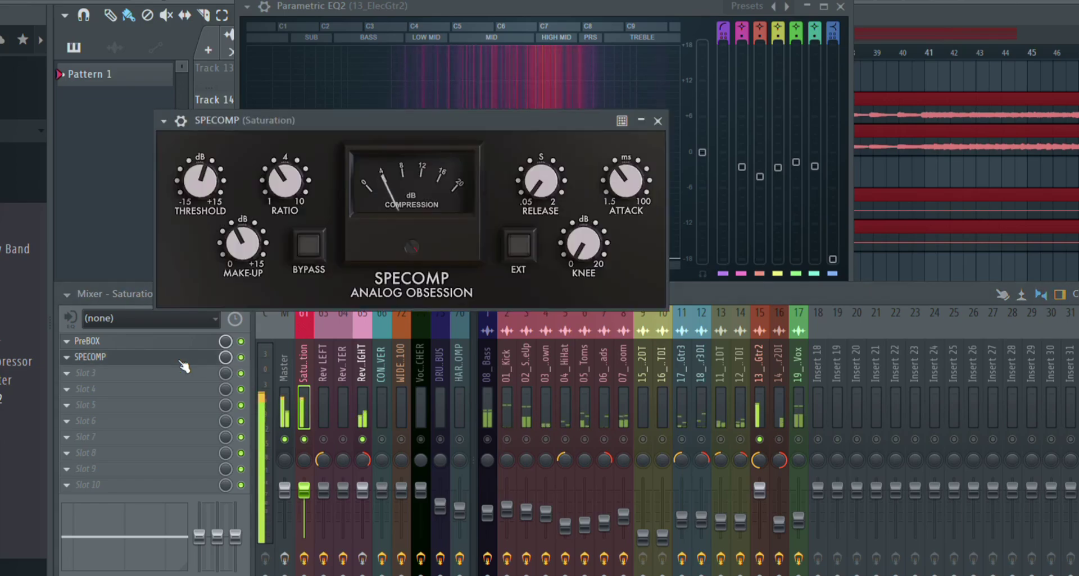
left_click(656, 122)
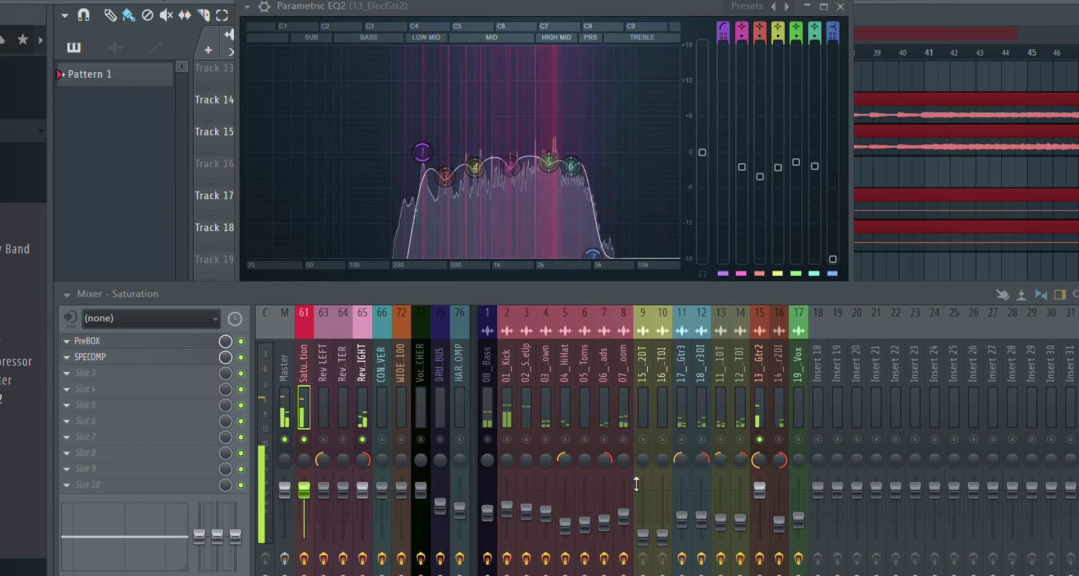
key("space")
left_click_drag(759, 490, 759, 504)
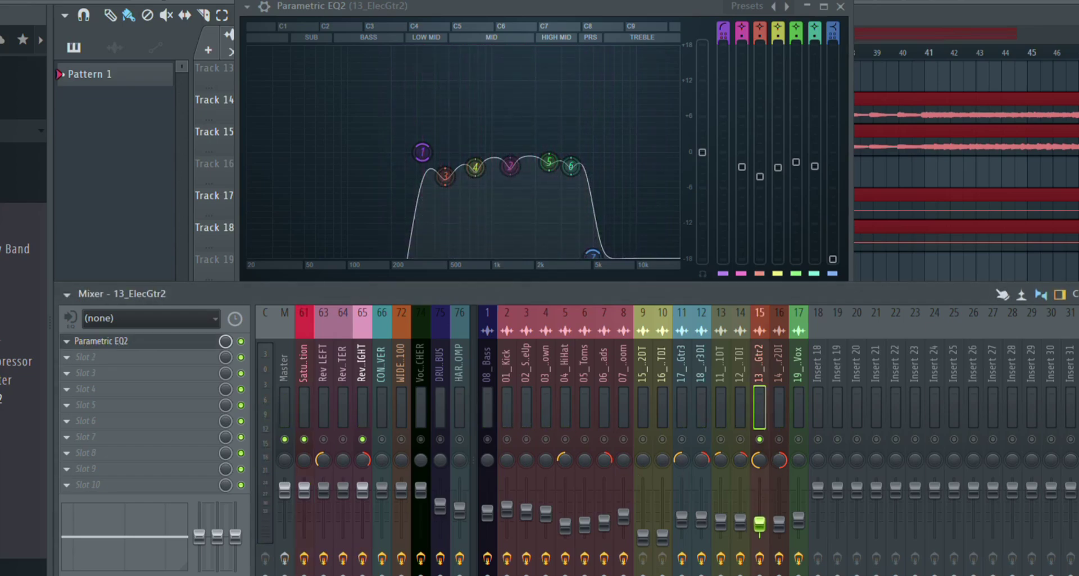
Step: Raise and audition 14_ElecGtr2DI, enabling its Parametric EQ2 as well as PreBOX and SPECOMP on the Saturation track
left_click_drag(776, 523, 779, 517)
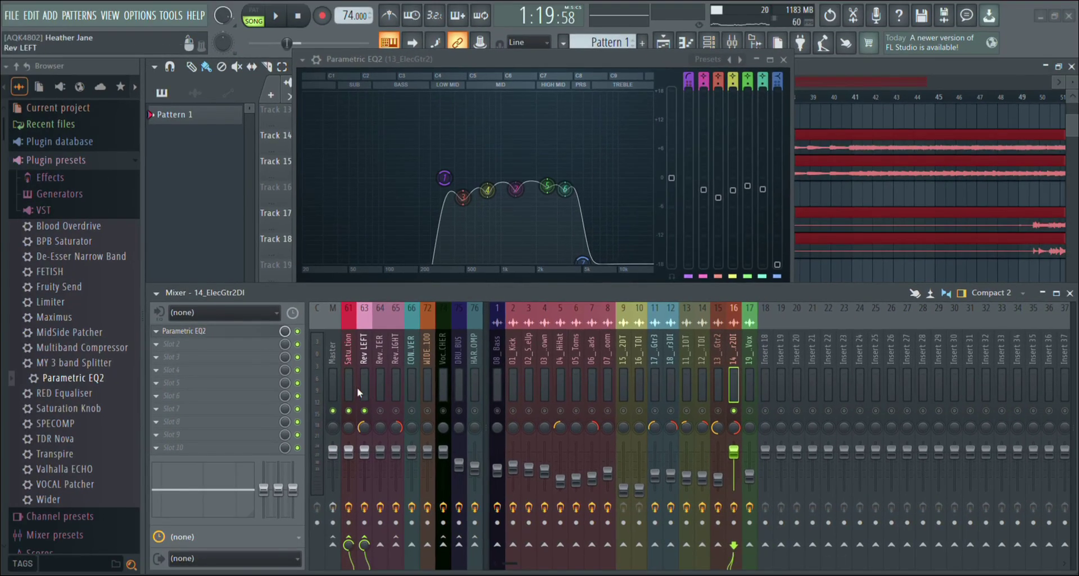
left_click_drag(530, 75, 495, 77)
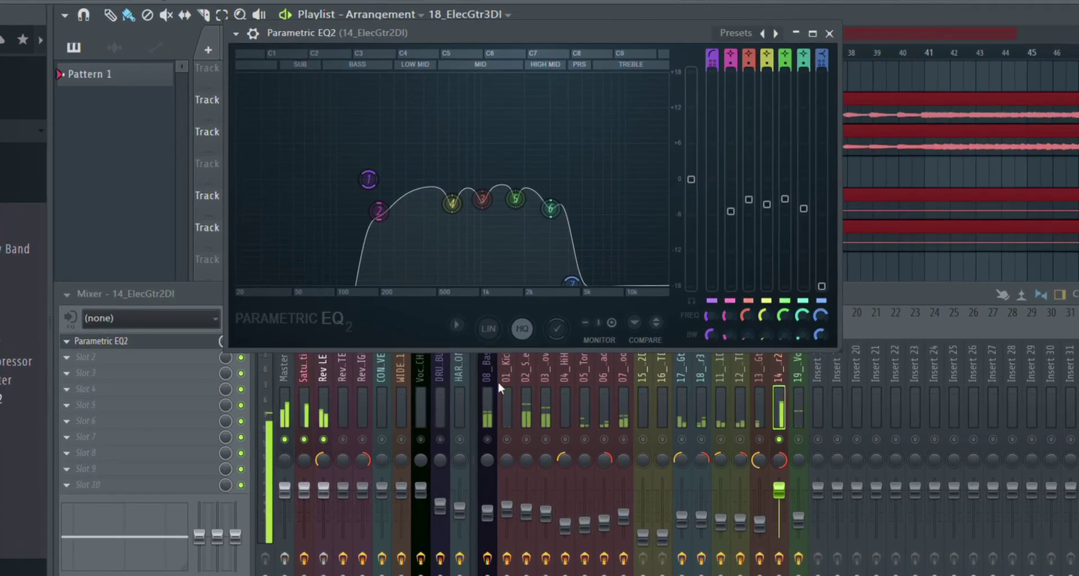
left_click_drag(481, 32, 510, 3)
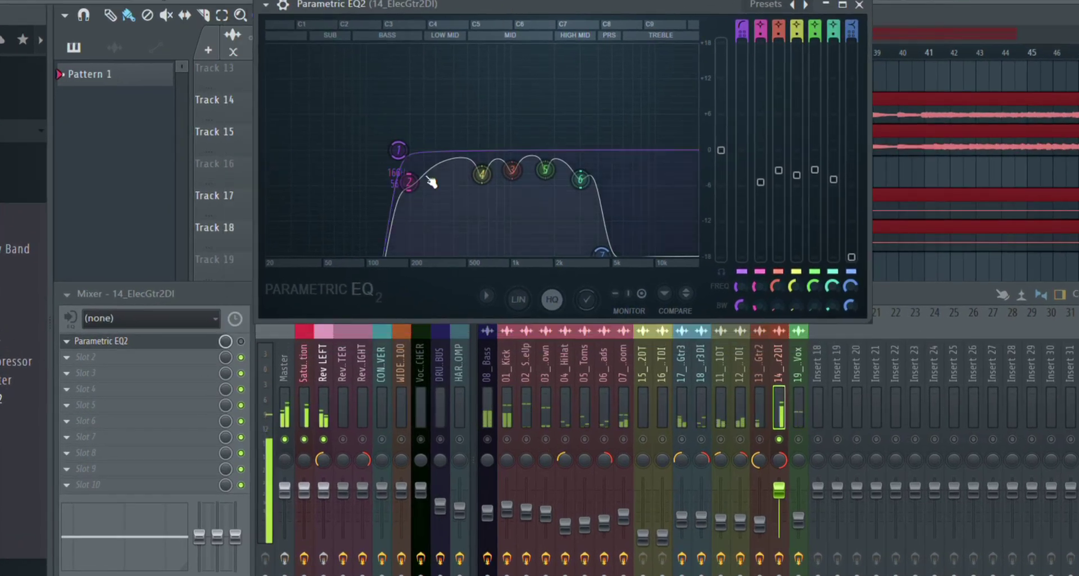
left_click(241, 342)
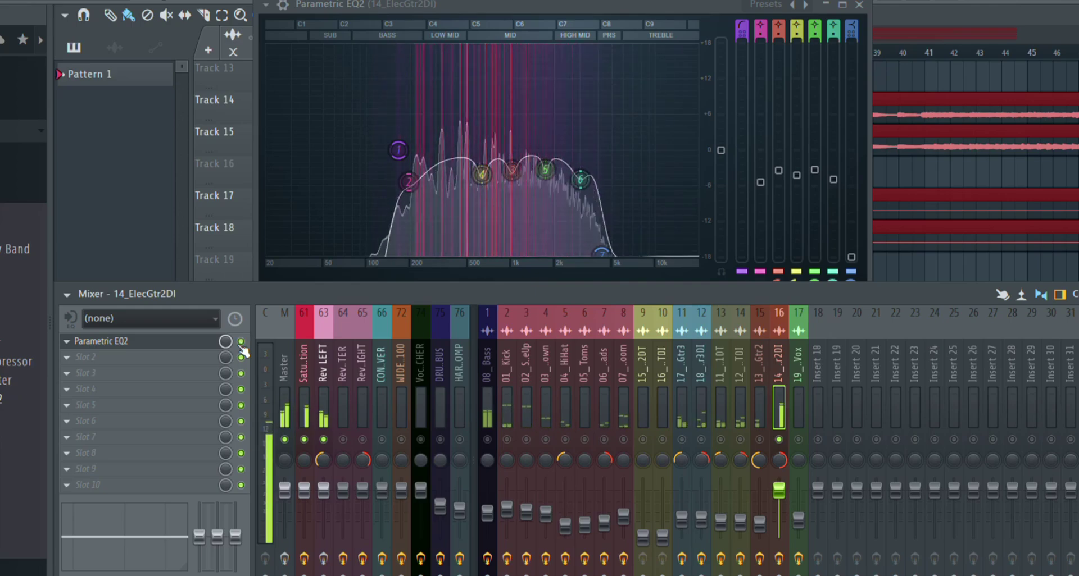
left_click(309, 430)
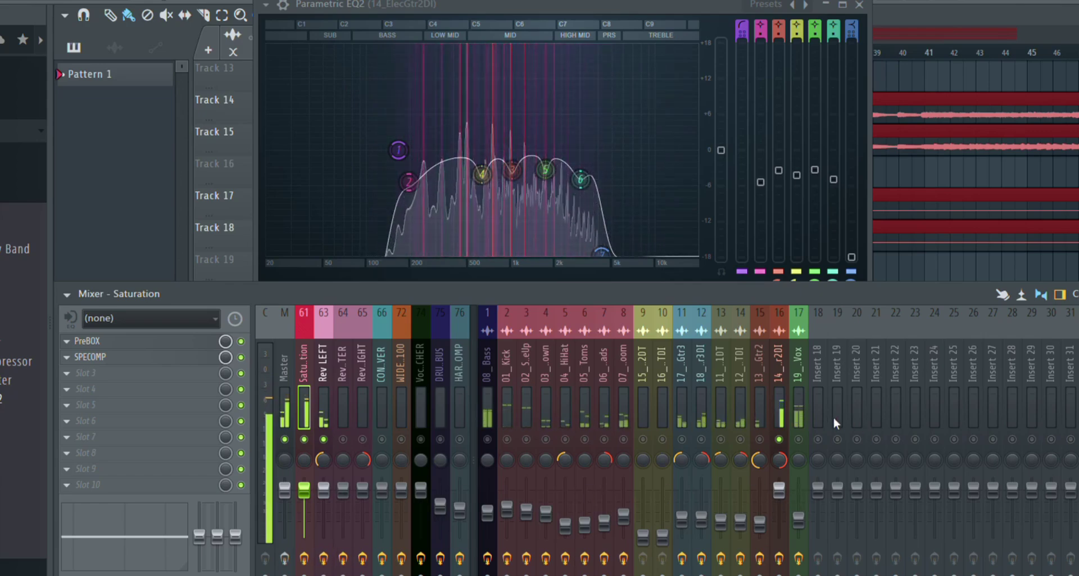
Step: Raise 13_ElecGtr2 to audition it together with 14_ElecGtr2DI, and lower both faders together
left_click_drag(760, 524, 759, 500)
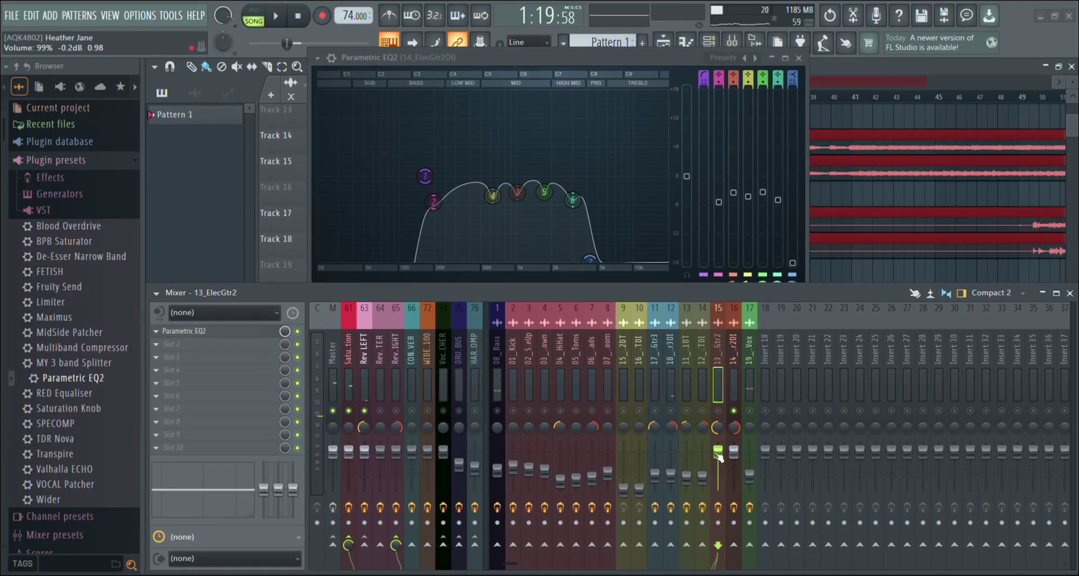
left_click(779, 490, "ctrl")
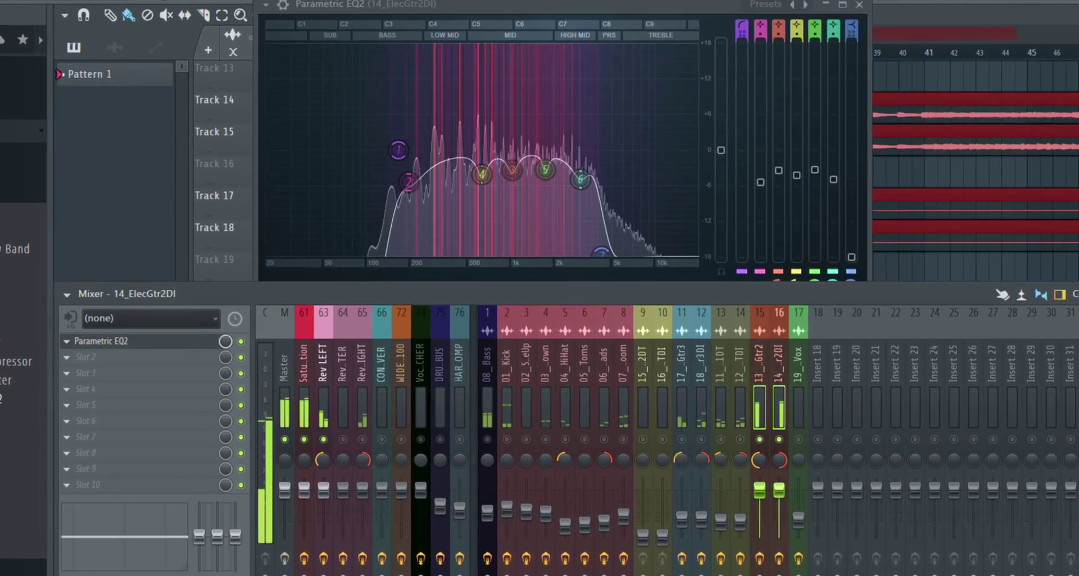
left_click_drag(778, 490, 779, 521)
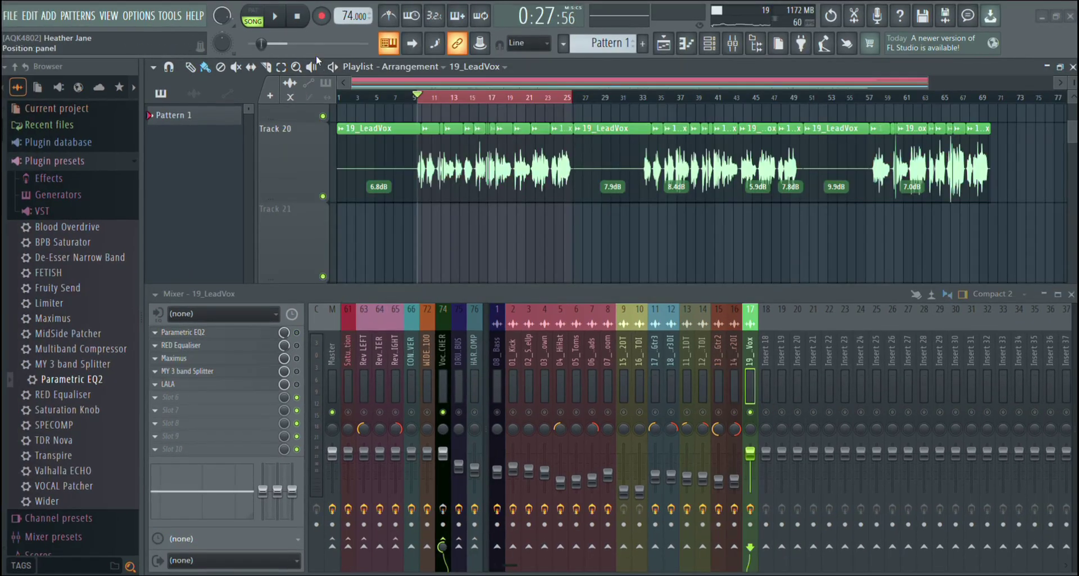
Step: Play 19_LeadVox, open its Parametric EQ2 above the mixer, and enable the EQ
left_click(276, 18)
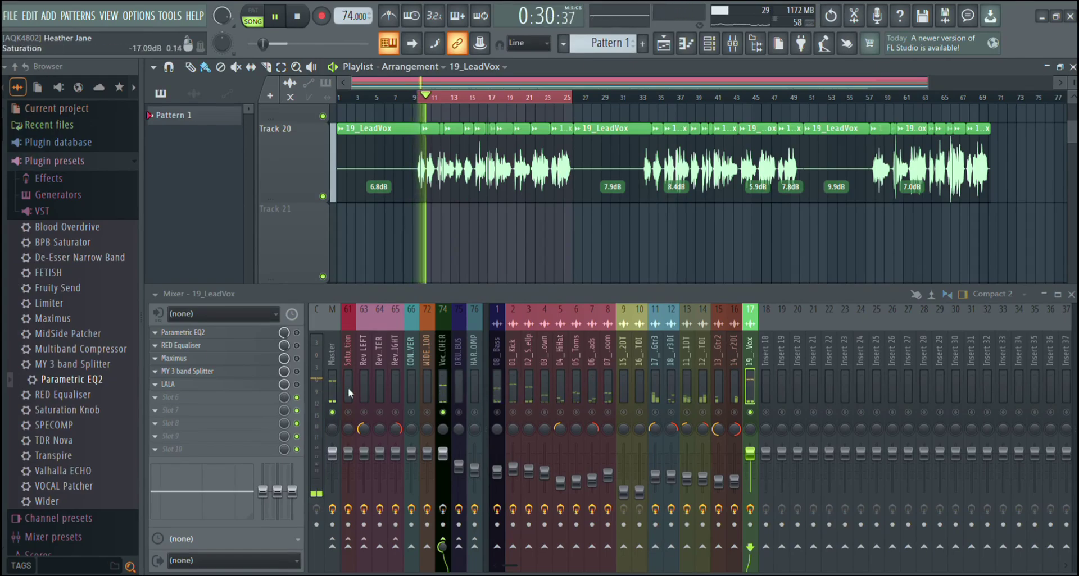
left_click(215, 333)
left_click_drag(509, 168, 518, 95)
left_click(305, 334)
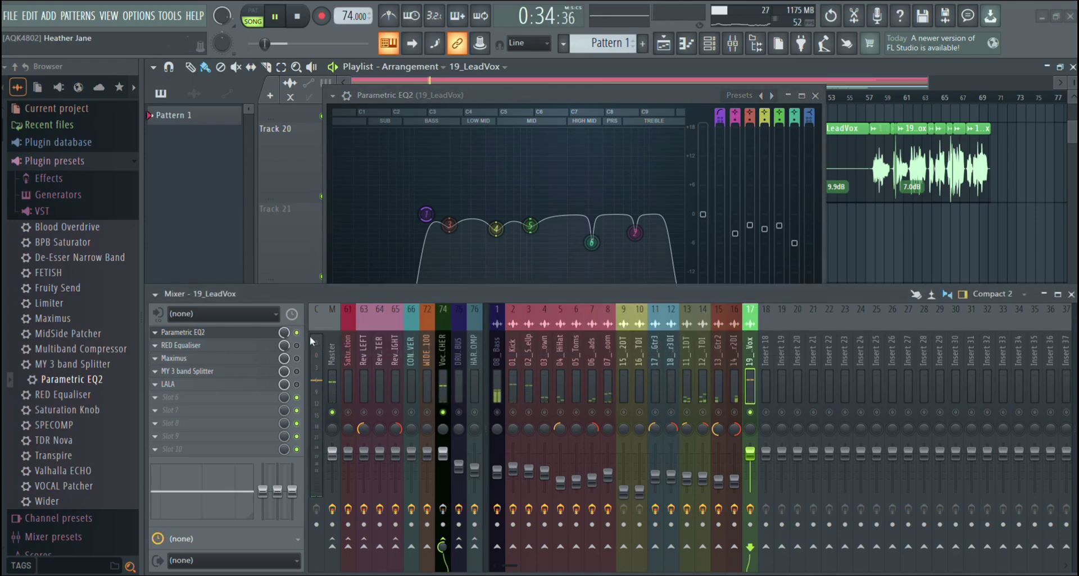
left_click_drag(581, 97, 571, 46)
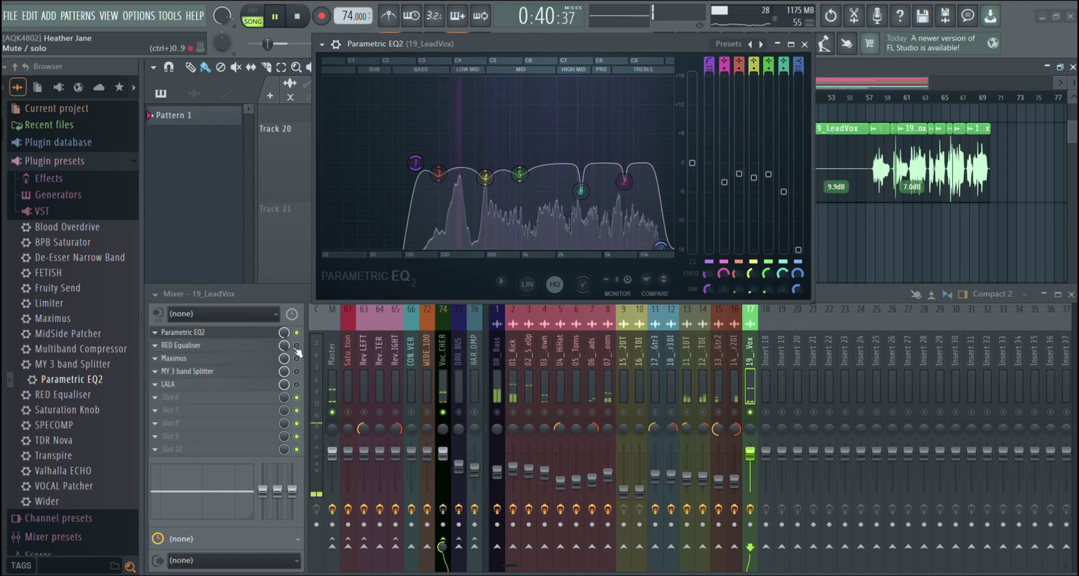
Step: View the RED Equaliser on 19_LeadVox, and compare the vocal with both equalisers bypassed and enabled
left_click(225, 345)
left_click_drag(506, 162, 577, 304)
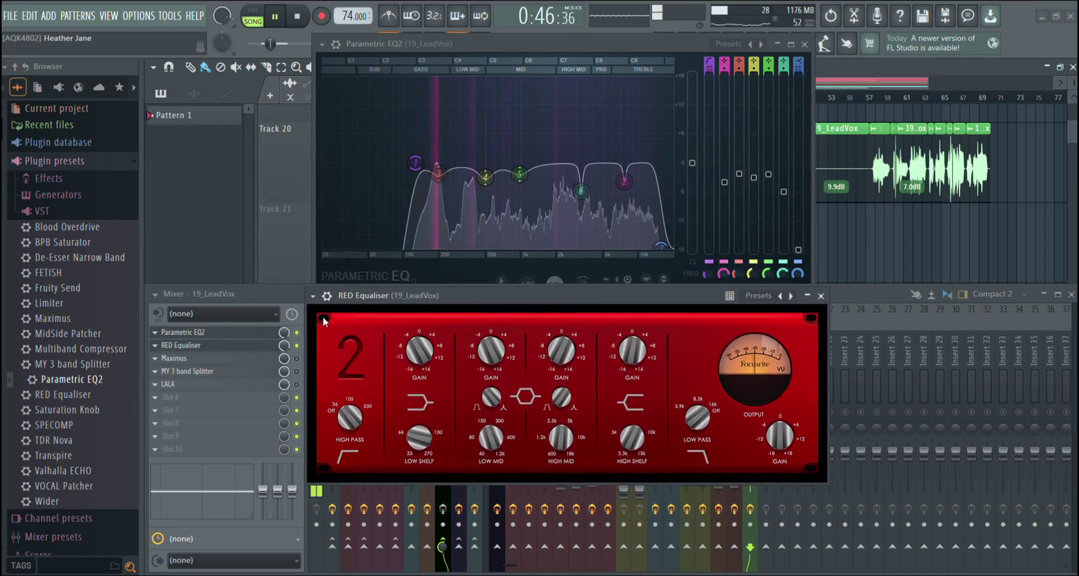
key("Escape")
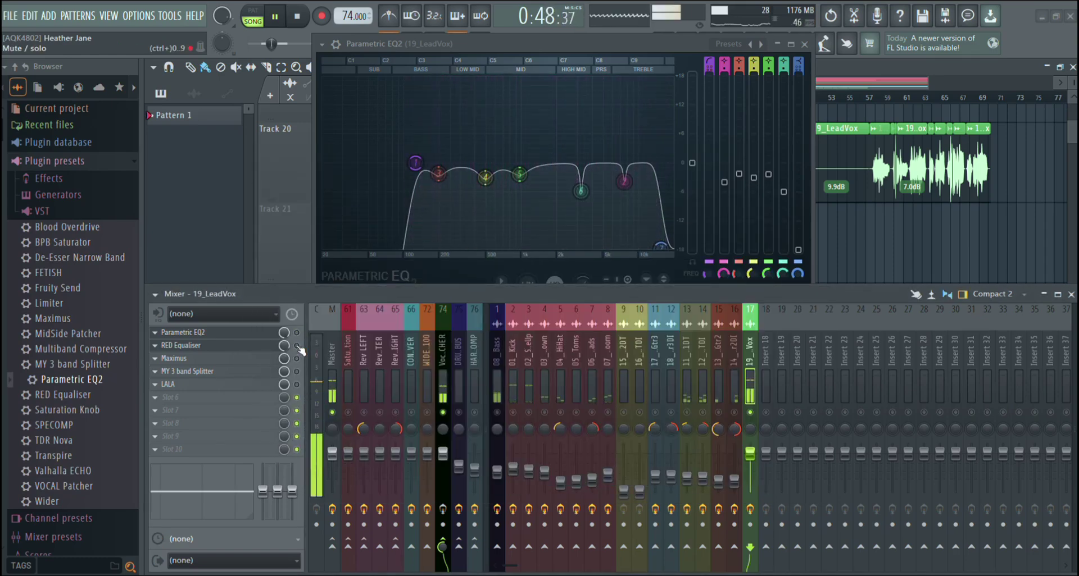
left_click(297, 333)
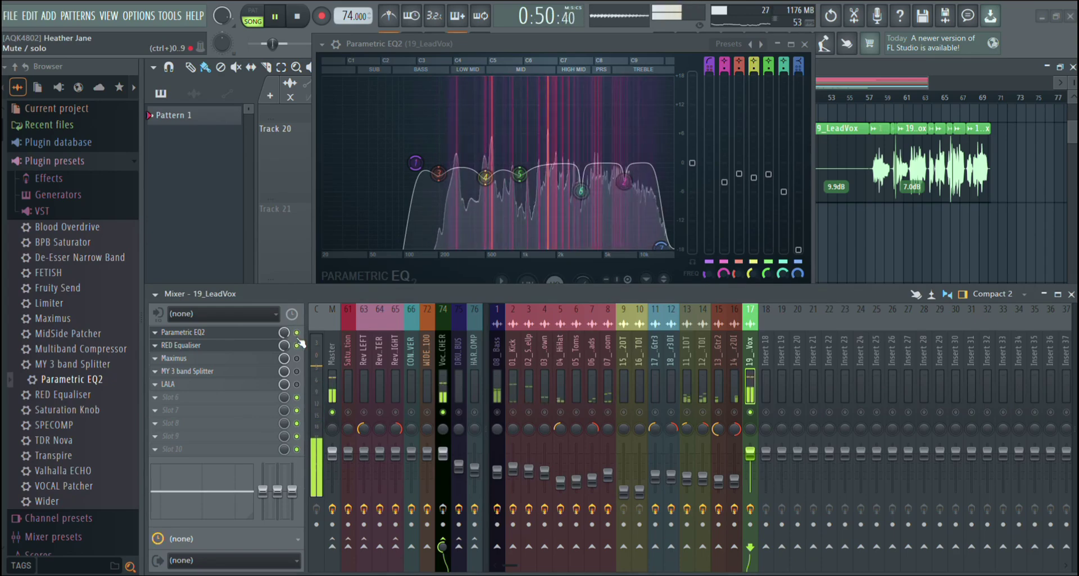
Step: Enable Maximus on 19_LeadVox and examine its MID, HIGH and MASTER compression curves during playback
left_click(227, 360)
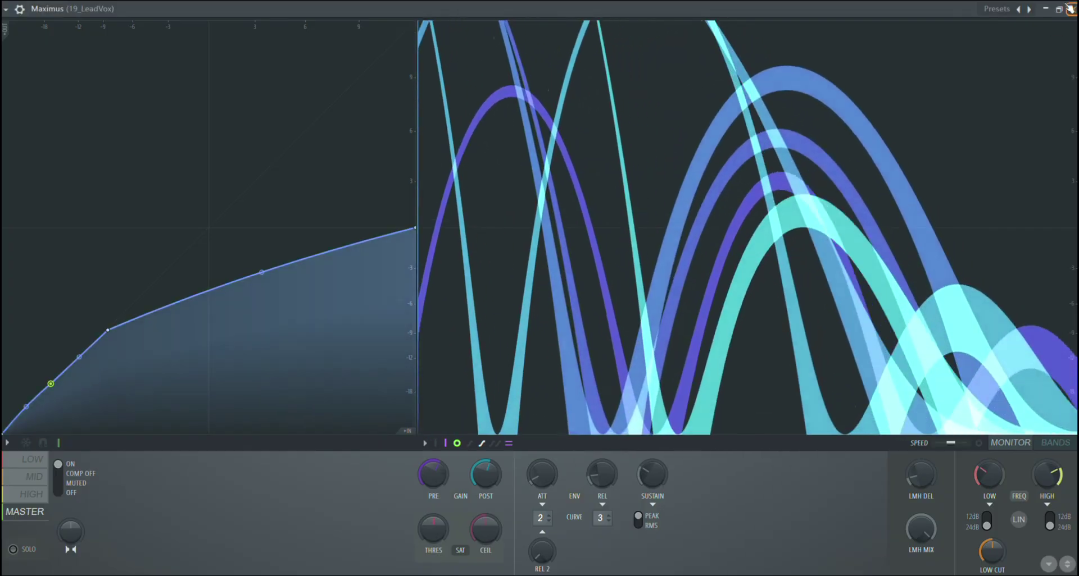
key("Escape")
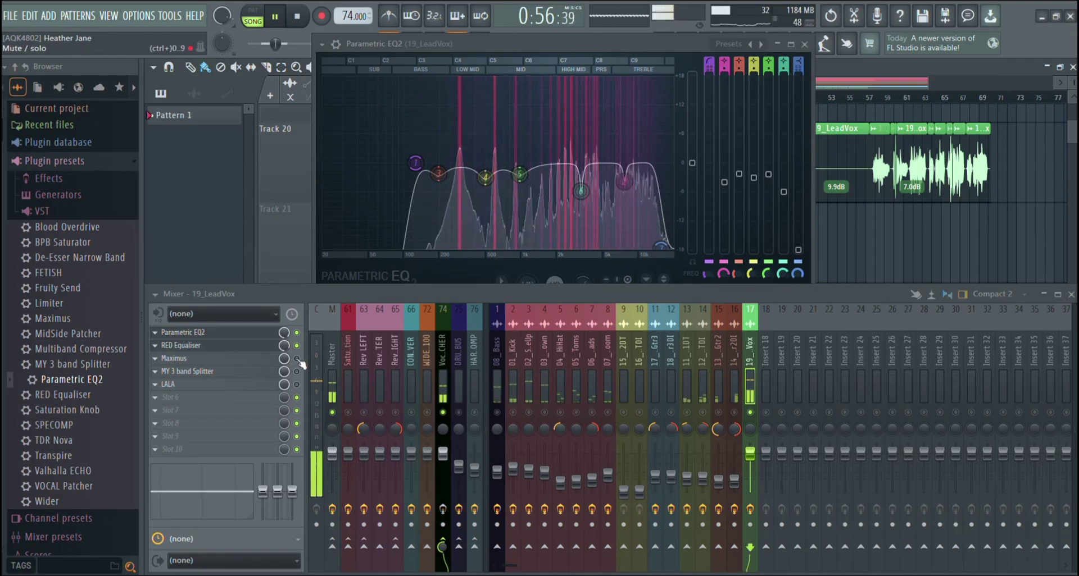
left_click(256, 362)
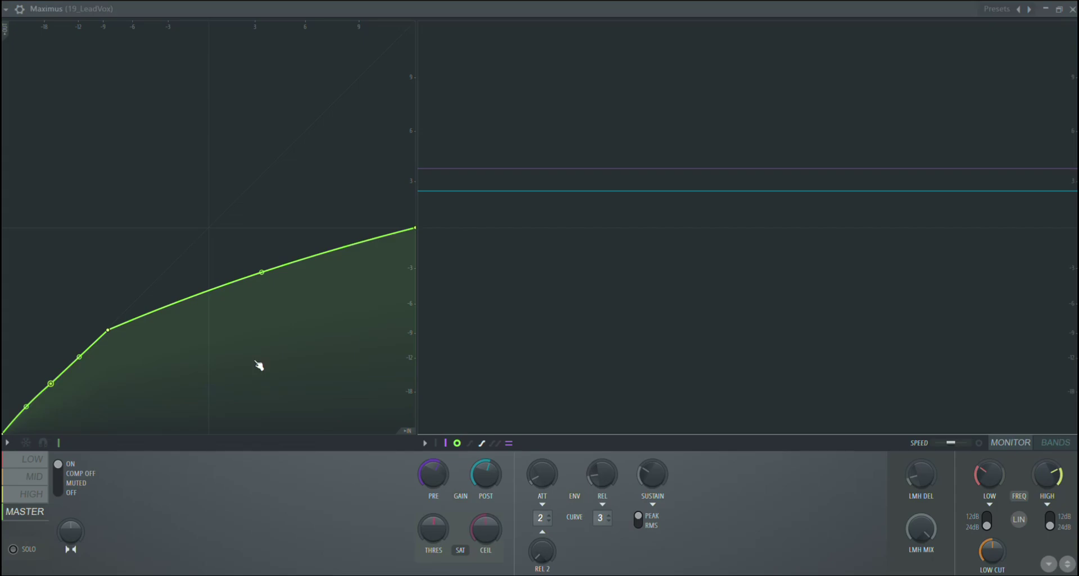
left_click(46, 477)
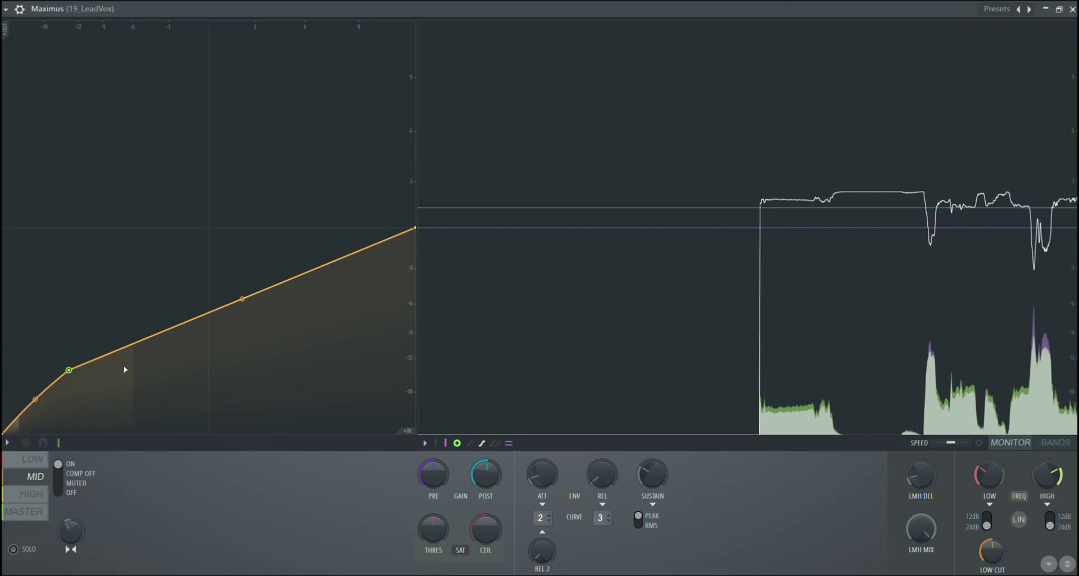
left_click(33, 495)
left_click(26, 512)
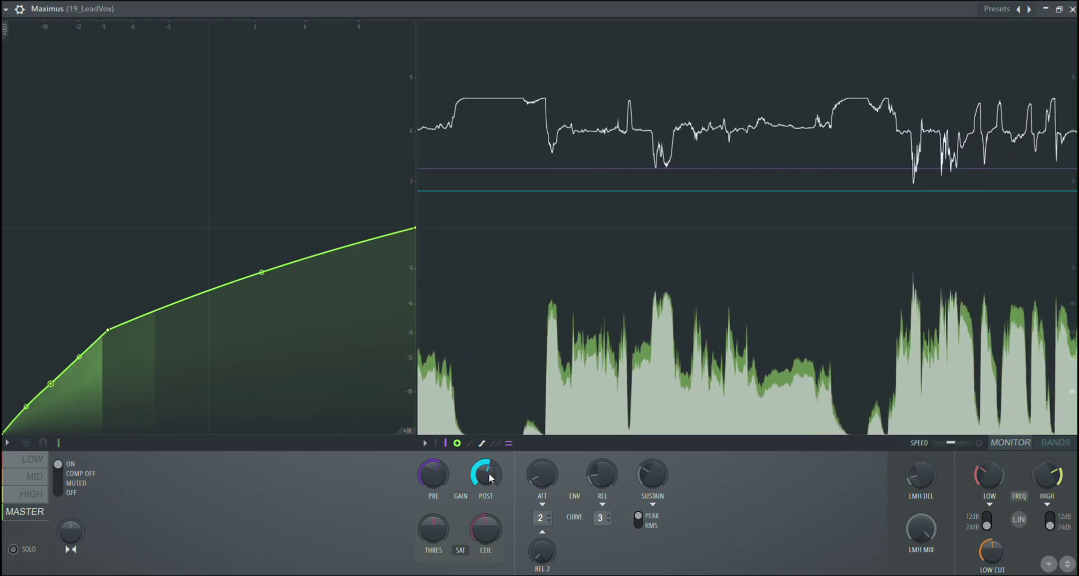
left_click(1072, 9)
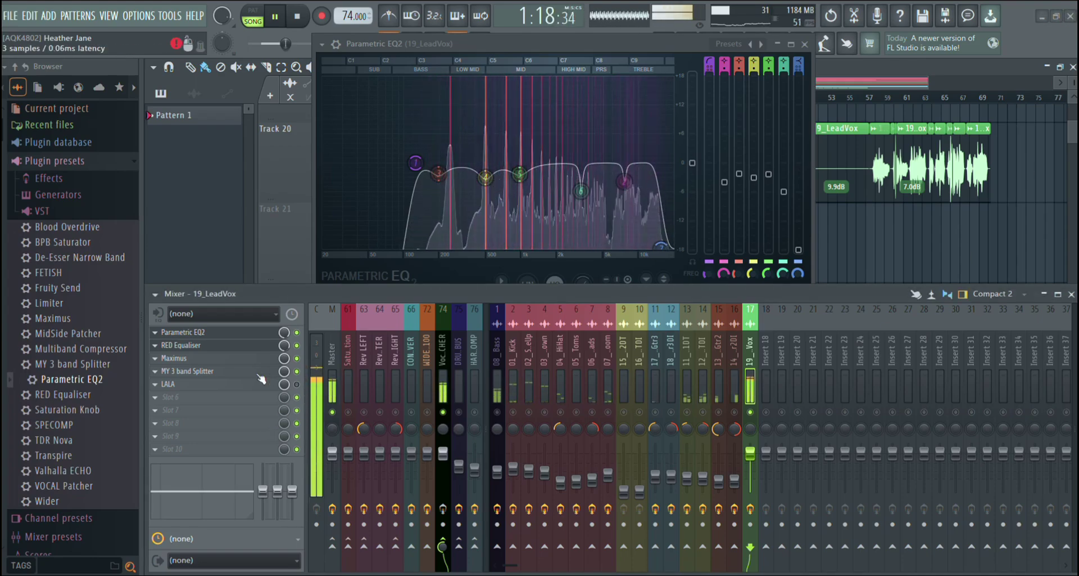
Step: Inspect the Frequency Splitter in MY 3 band Splitter on 19_LeadVox, and set the BPB Saturator MIDS Tape amount to 9%
left_click(186, 371)
left_click(492, 329)
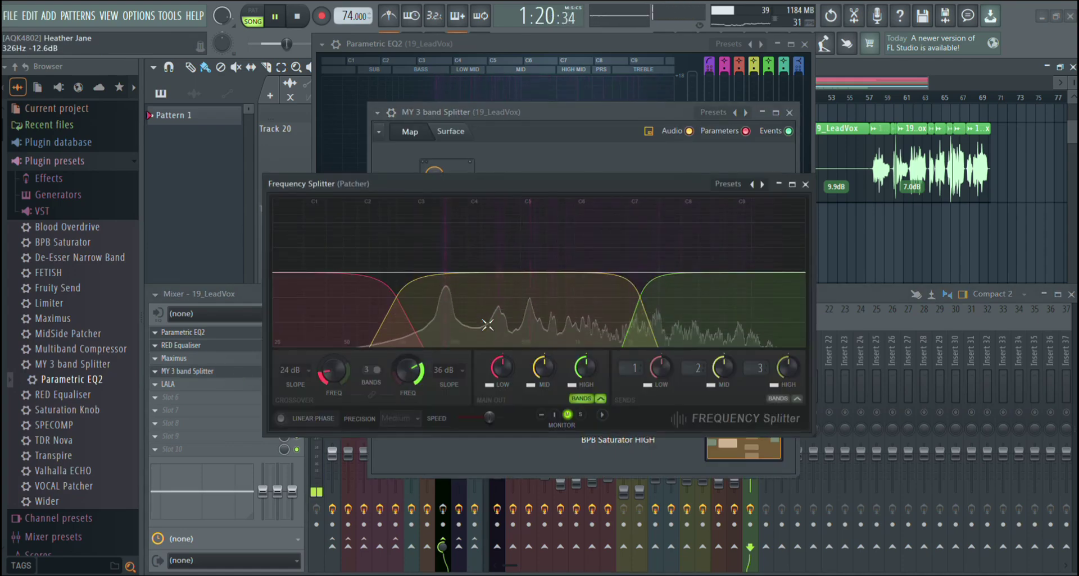
left_click(804, 184)
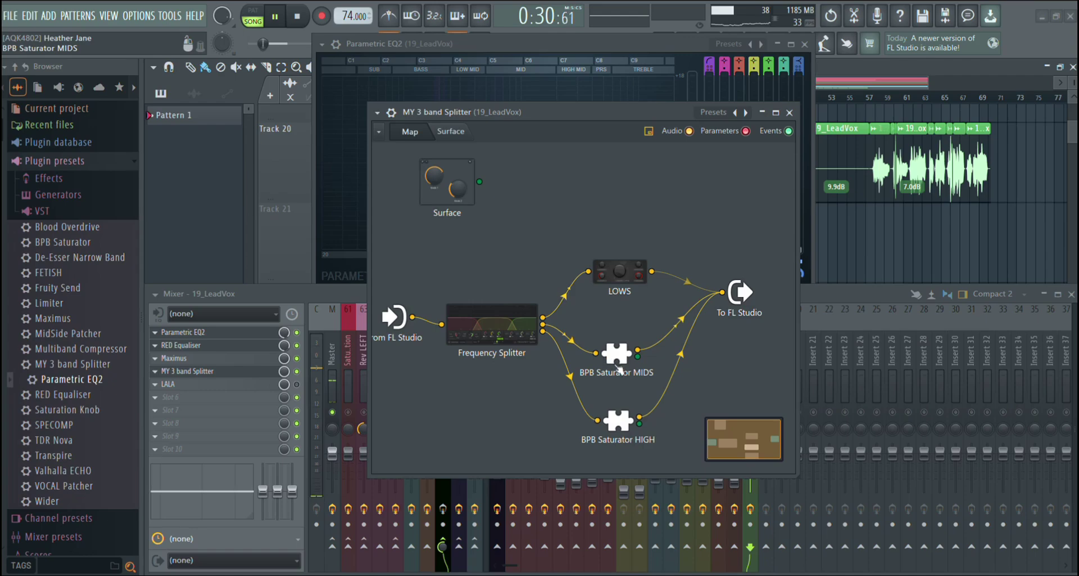
left_click(619, 368)
mouse_move(561, 404)
left_mouse_down()
mouse_move(573, 296)
mouse_move(552, 398)
left_mouse_up()
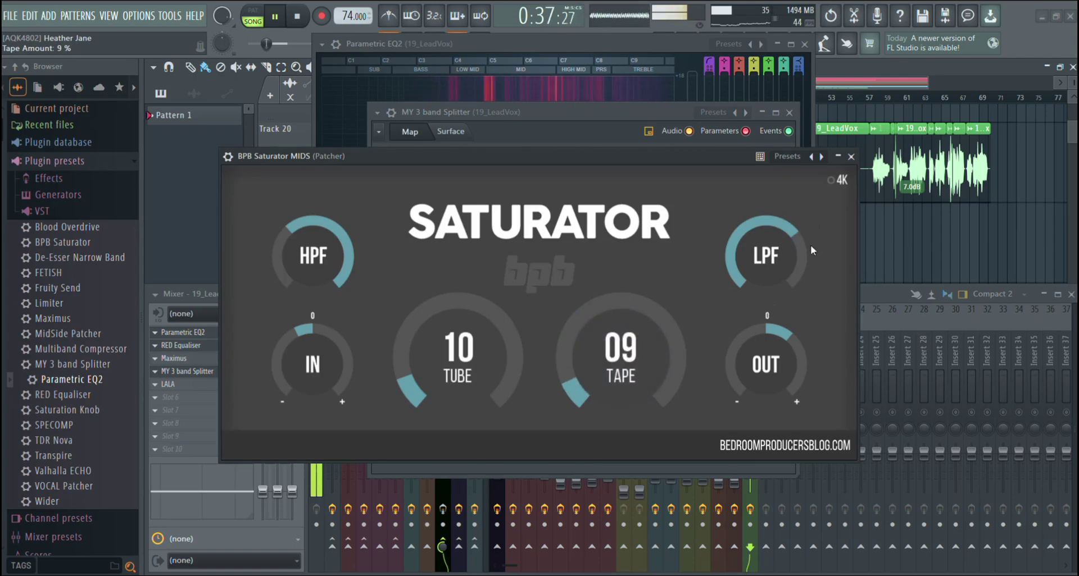
Step: Set the BPB Saturator HIGH Tape amount to 16%, and close MY 3 band Splitter, toggling its effect slot on 19_LeadVox
left_click(851, 157)
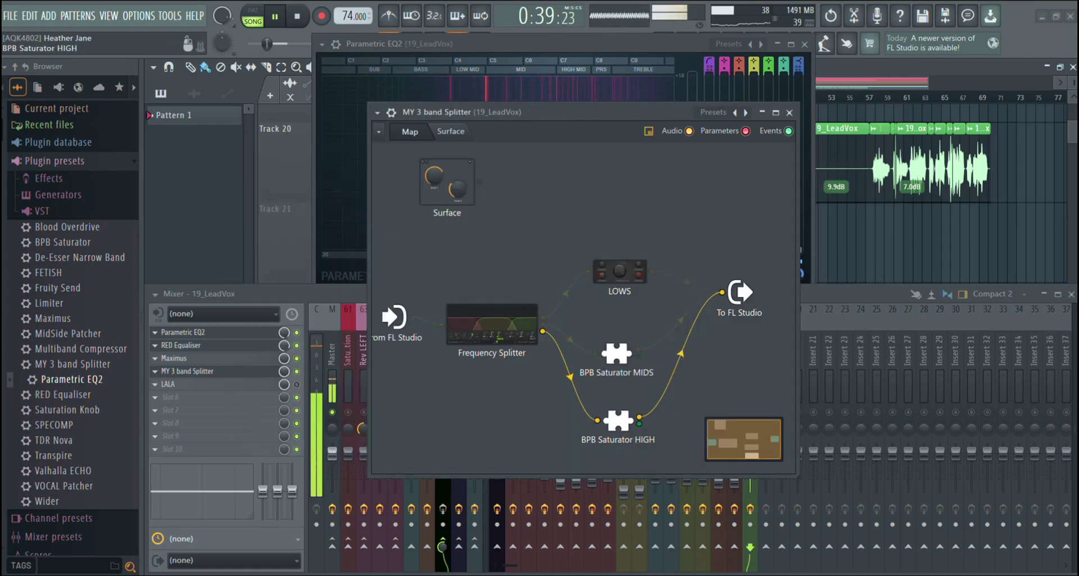
left_click(618, 418)
mouse_move(585, 395)
left_mouse_down()
mouse_move(598, 333)
mouse_move(576, 397)
left_mouse_up()
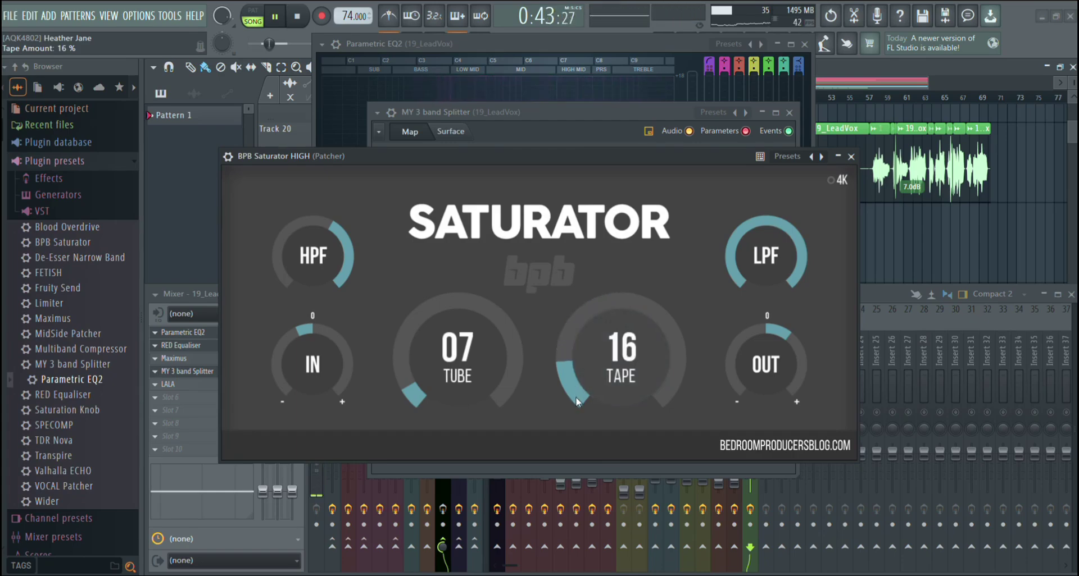
left_click(852, 156)
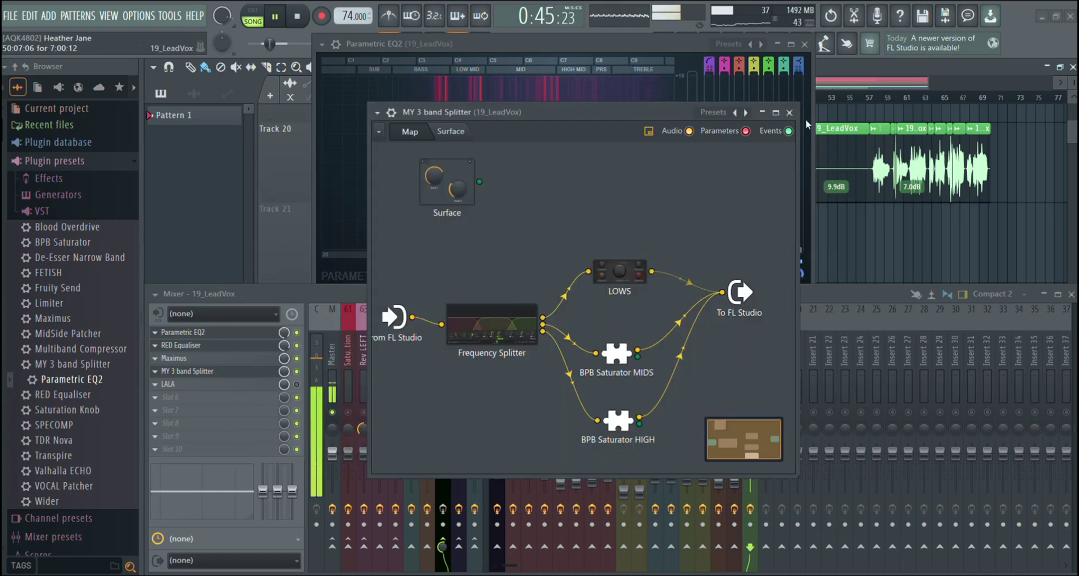
left_click(789, 112)
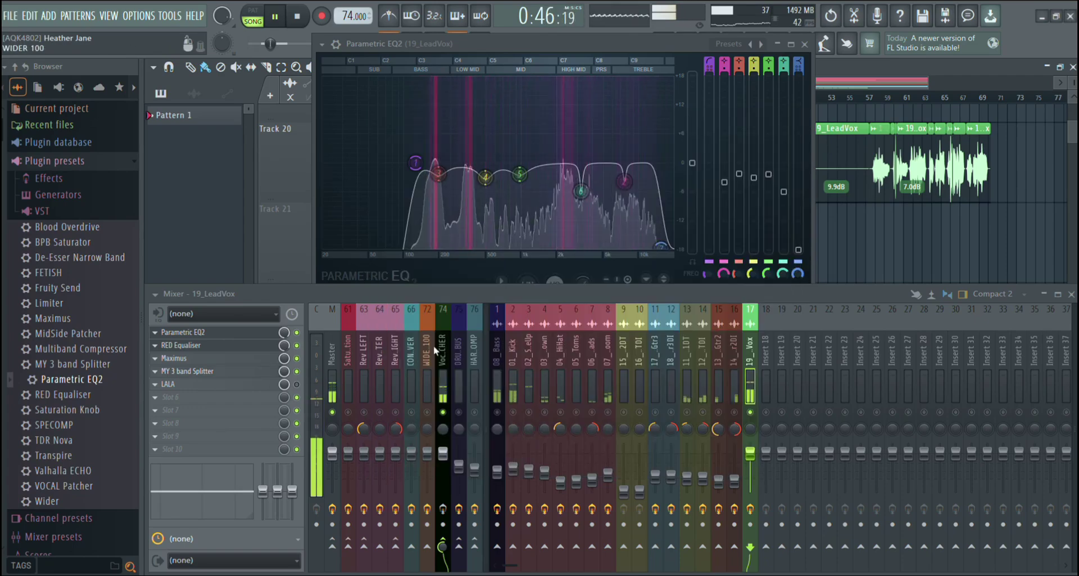
left_click(297, 372)
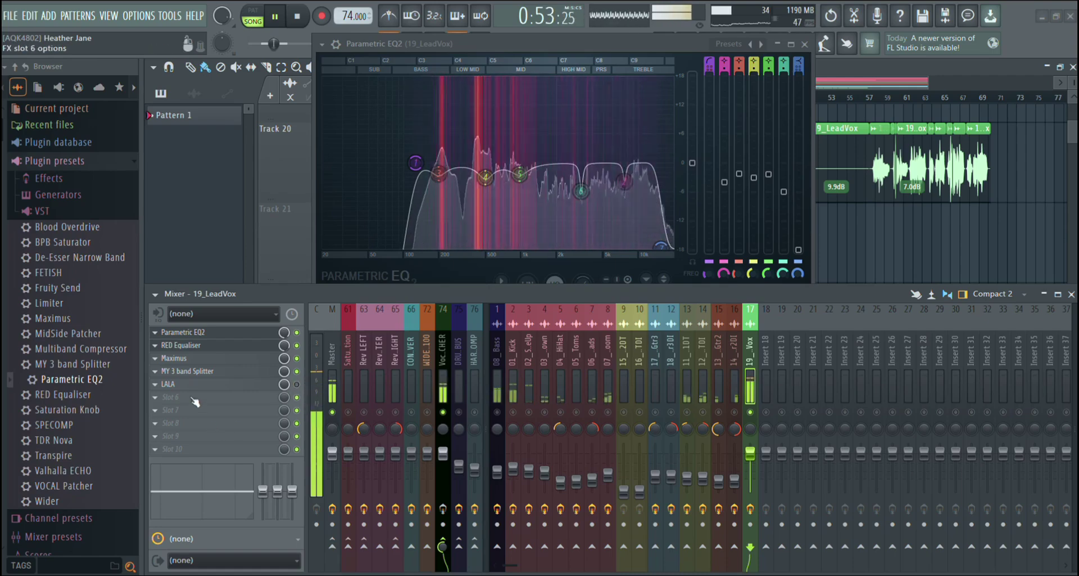
Step: Open LALA on 19_LeadVox, close the Parametric EQ2 window, and place LALA above the mixer meters
left_click(235, 385)
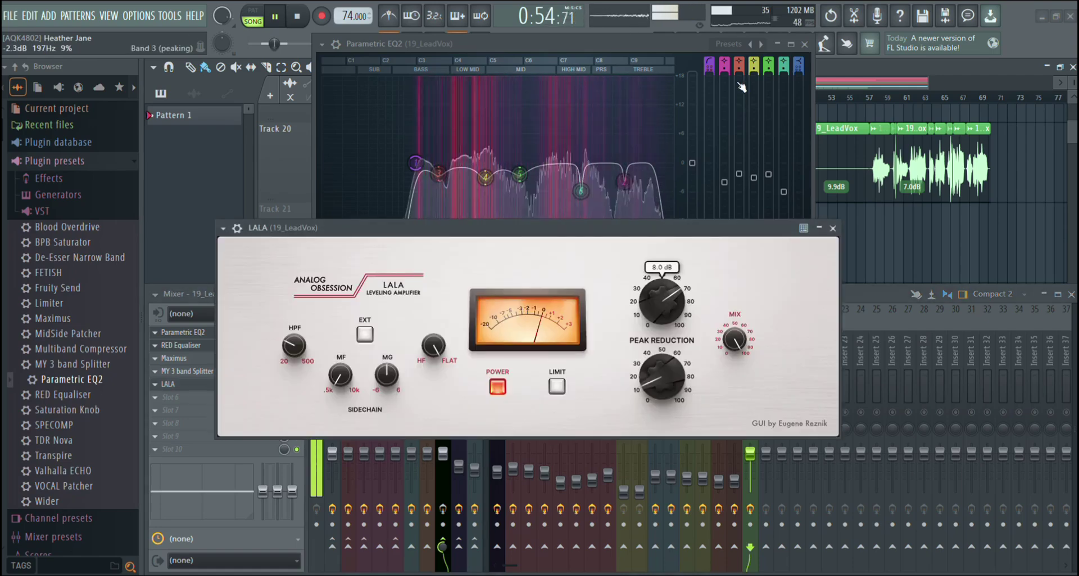
left_click(804, 44)
left_click_drag(580, 234, 594, 121)
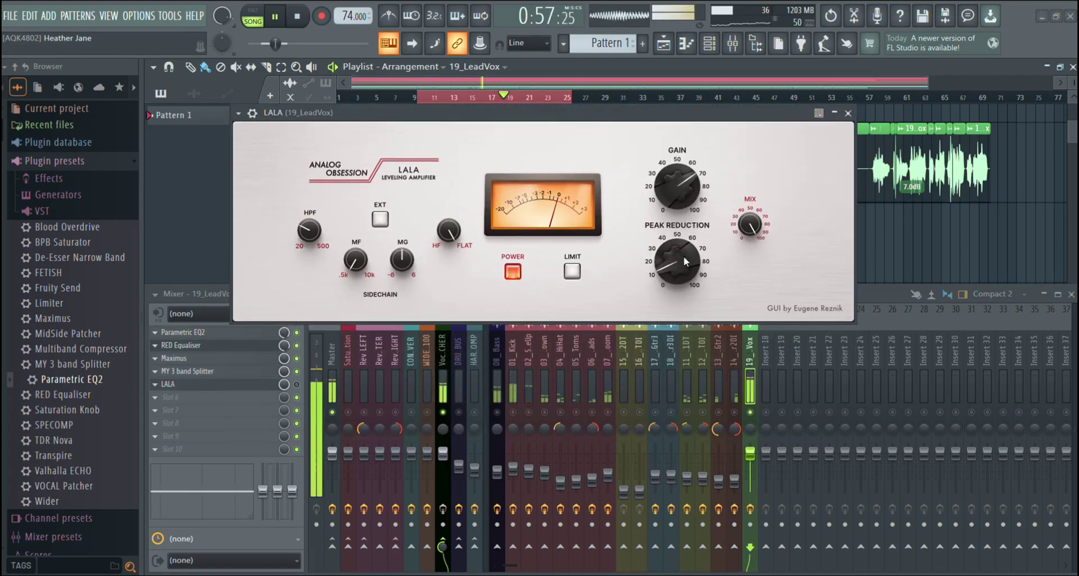
Step: Paste the copied 29% volume onto the 19_LeadVox fader, and compare the vocal with LALA enabled and bypassed
left_click_drag(758, 461, 760, 474)
right_click(760, 474)
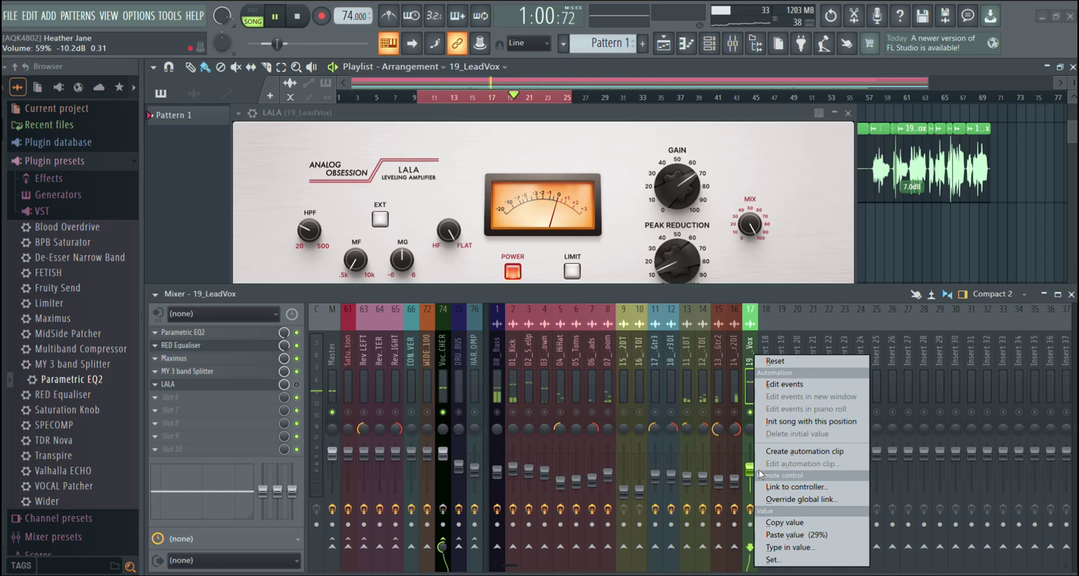
left_click(807, 535)
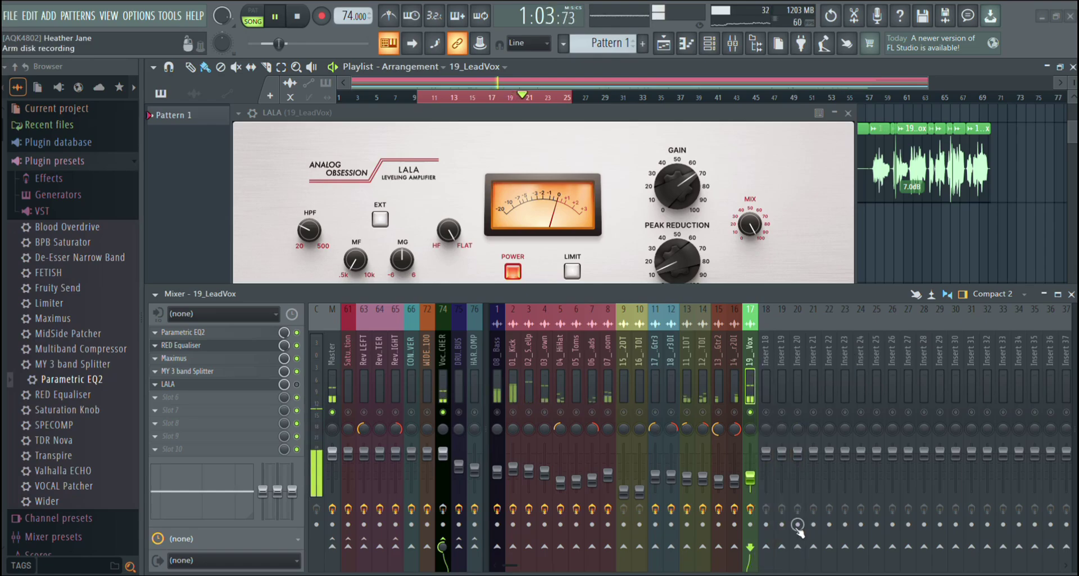
left_click(240, 389)
left_click(240, 388)
left_click(297, 385)
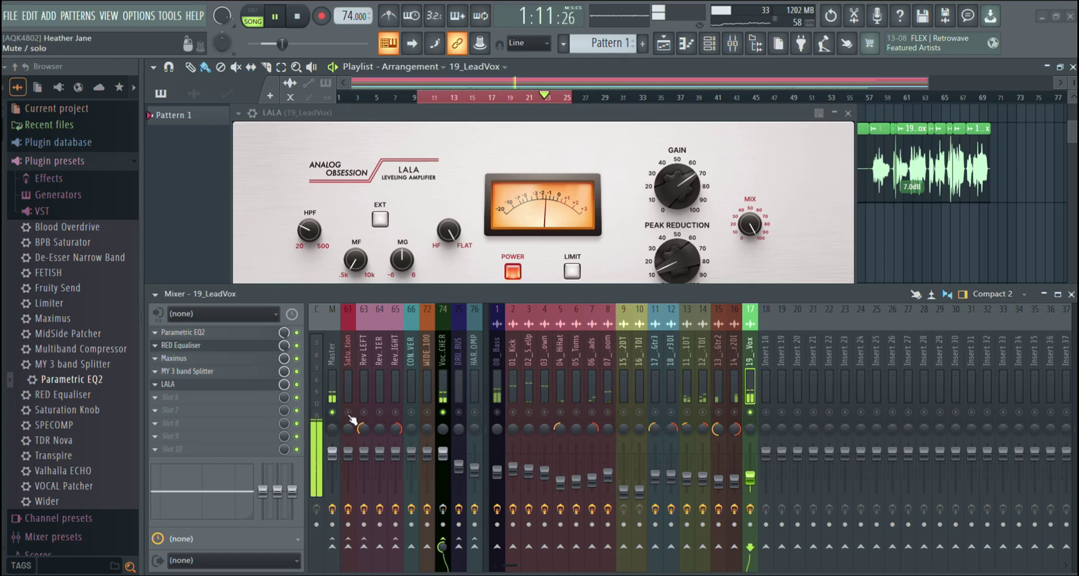
left_click(296, 384)
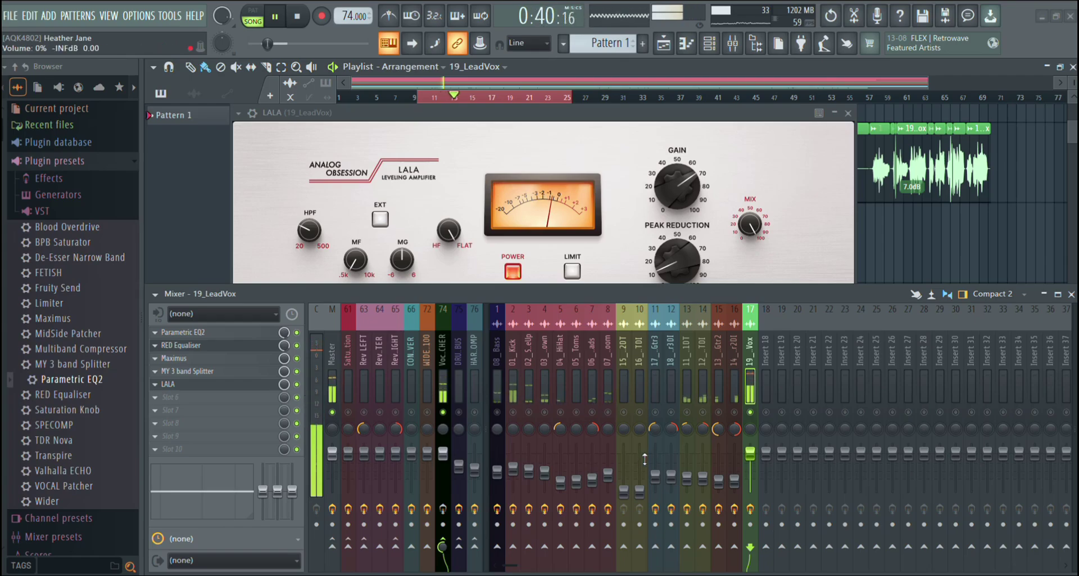
Step: Paste the copied 29% volume onto the 19_LeadVox fader again, close LALA and stop playback
right_click(756, 464)
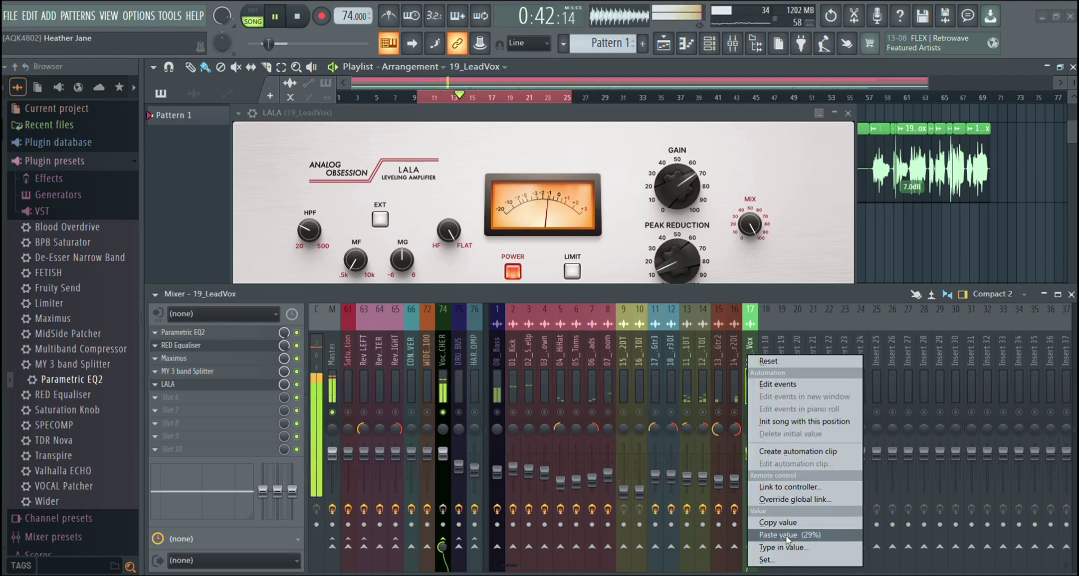
left_click(825, 534)
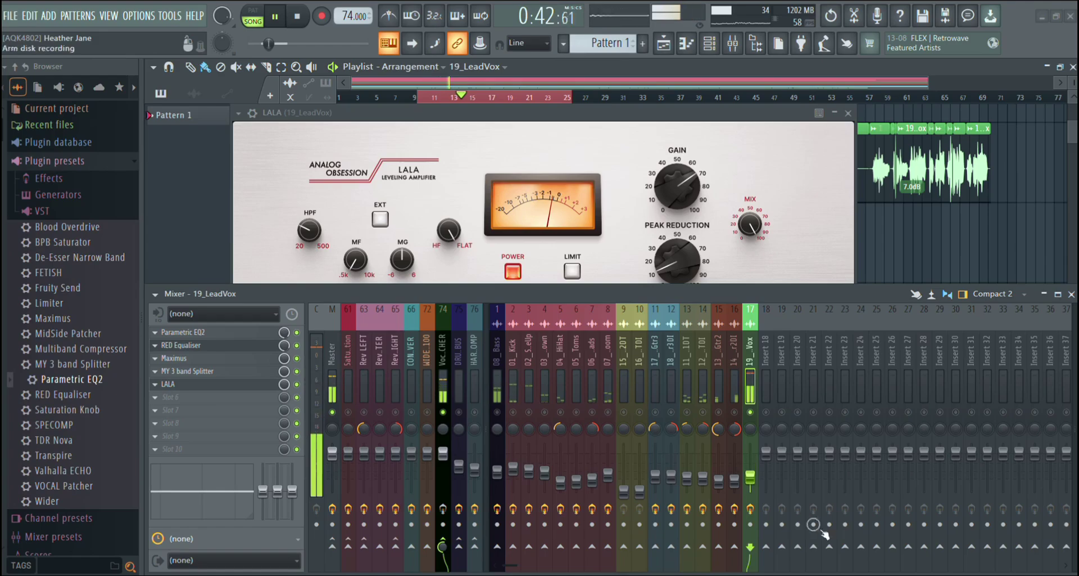
left_click(848, 114)
key("space")
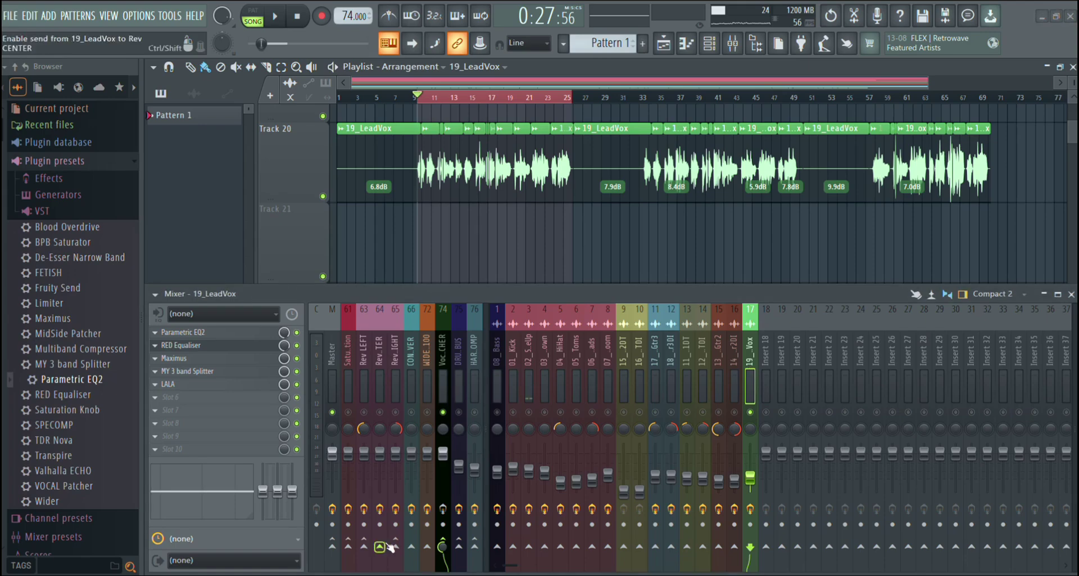
Step: Open VOCAL Patcher on the Vocal PATCHER mixer track, and position its map above the mixer faders
left_click(441, 376)
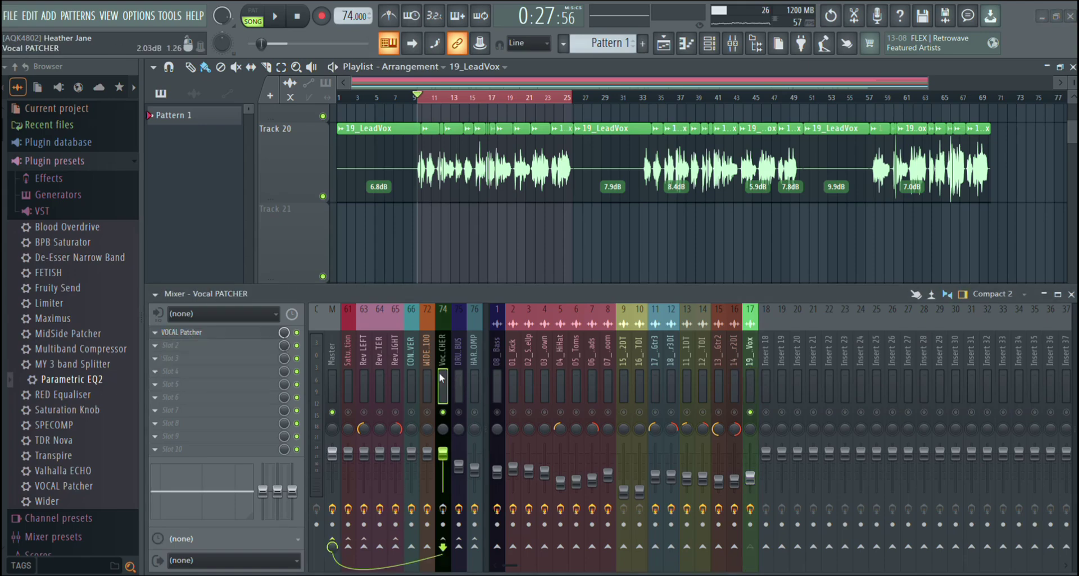
left_click(225, 334)
left_click_drag(505, 61, 554, 60)
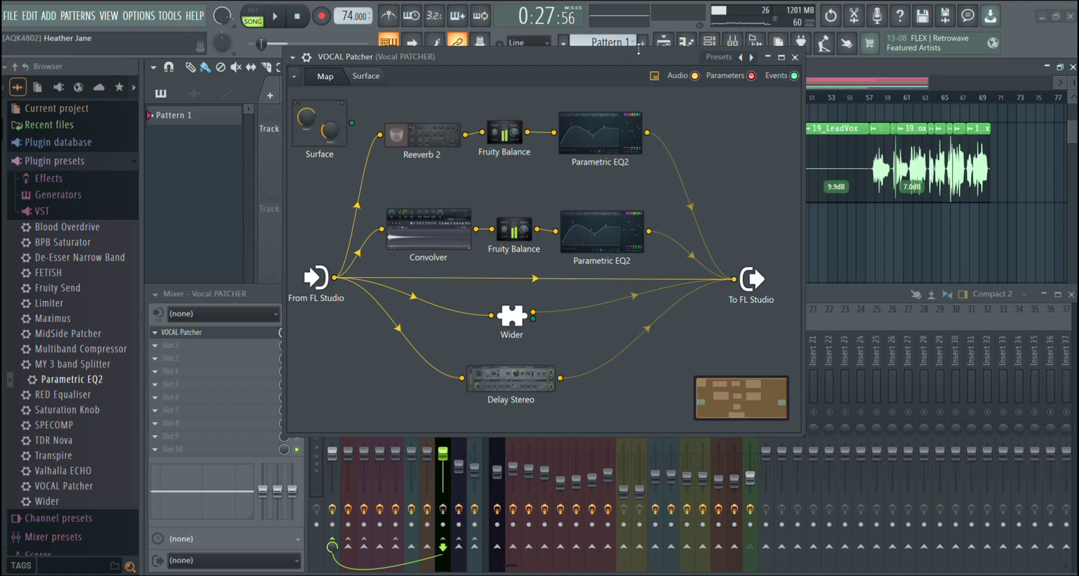
left_click_drag(601, 59, 603, 44)
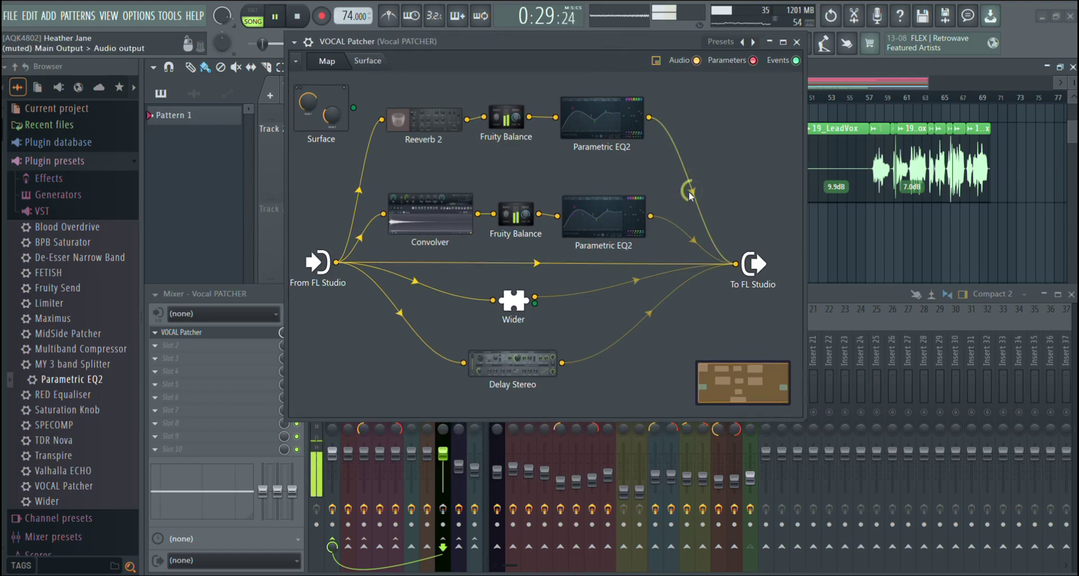
Step: Bring in the Reeverb 2 and Convolver branch outputs in VOCAL Patcher, and audition the reverbs with the dry path muted
scroll(690, 196, "up", 3)
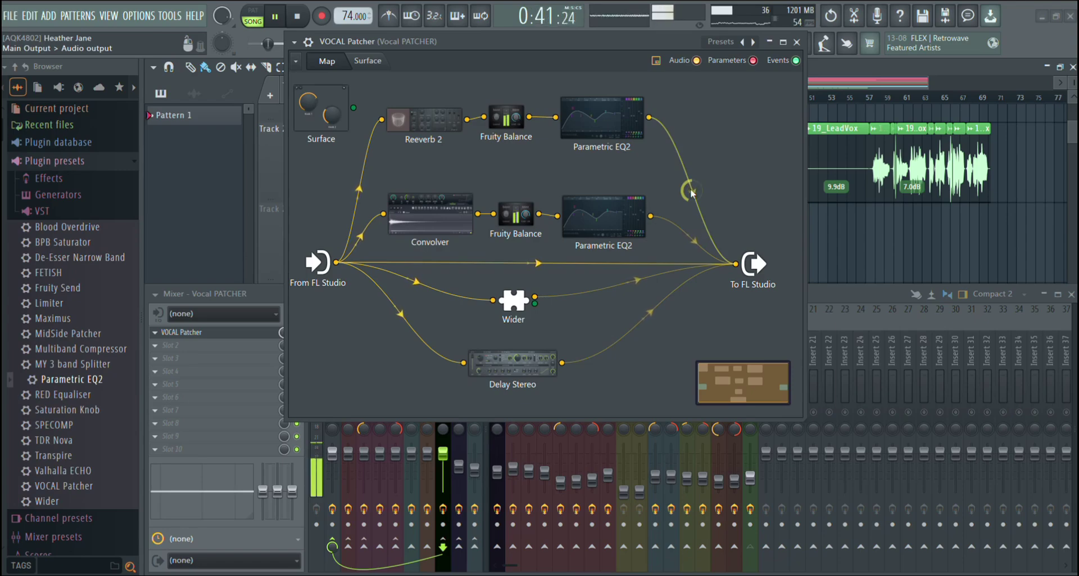
scroll(691, 192, "up", 2)
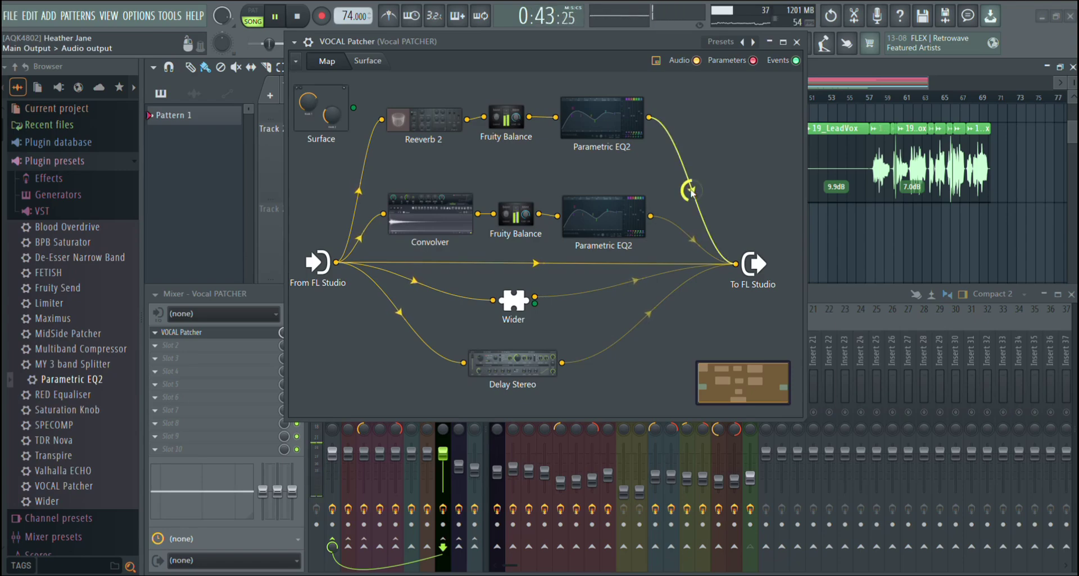
mouse_move(691, 246)
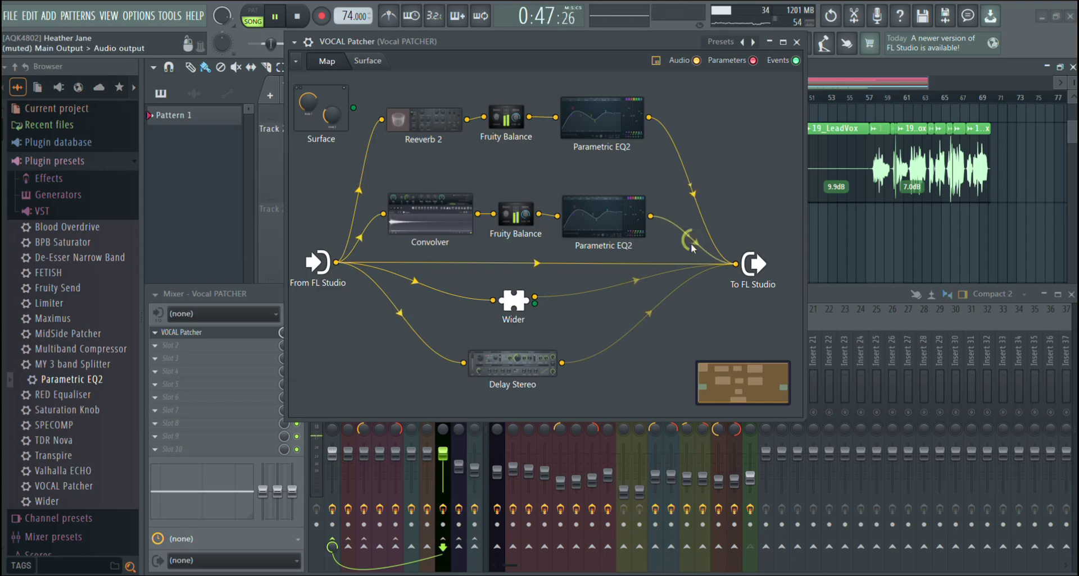
scroll(691, 246, "up", 2)
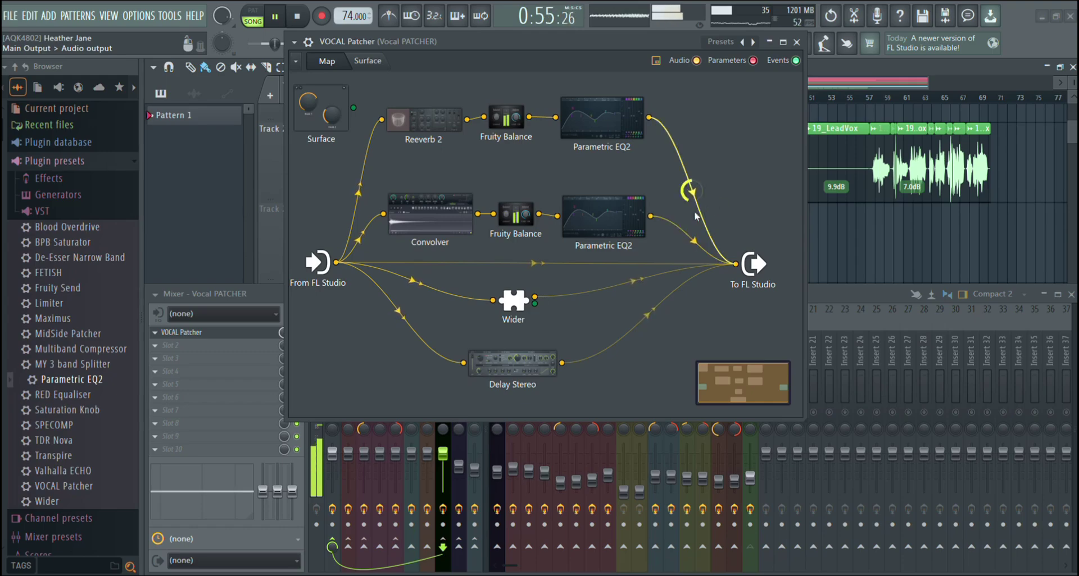
mouse_move(699, 193)
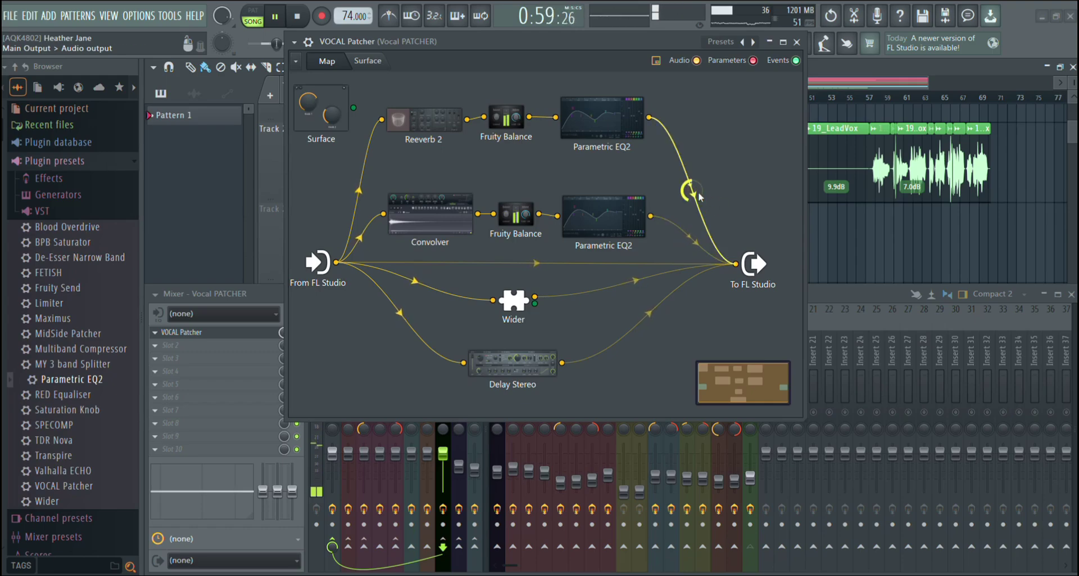
Step: Examine the Parametric EQ2 curves on the Reeverb 2 and Convolver branches during playback
left_click(587, 113)
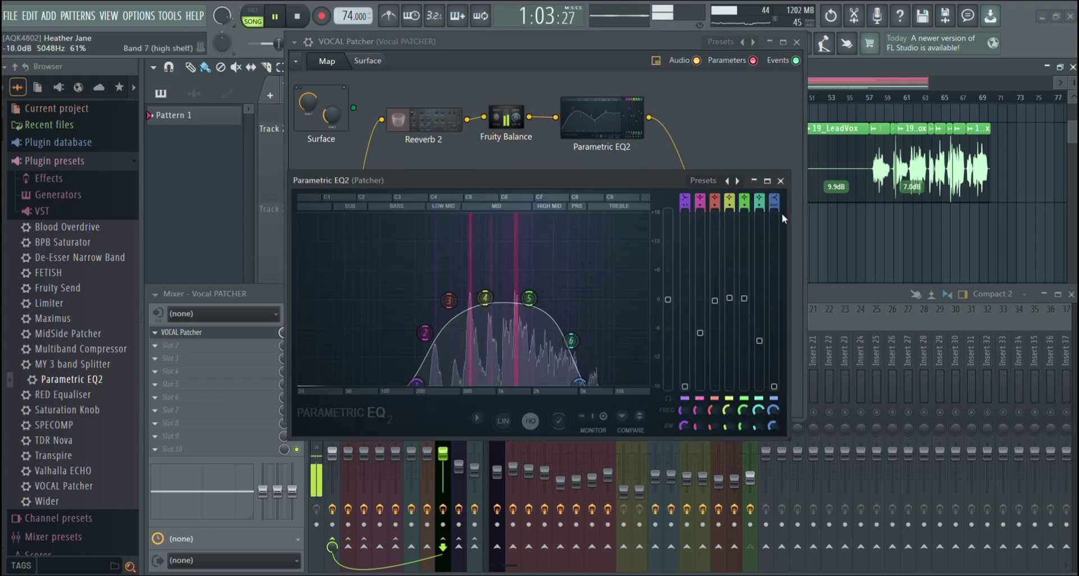
left_click(783, 184)
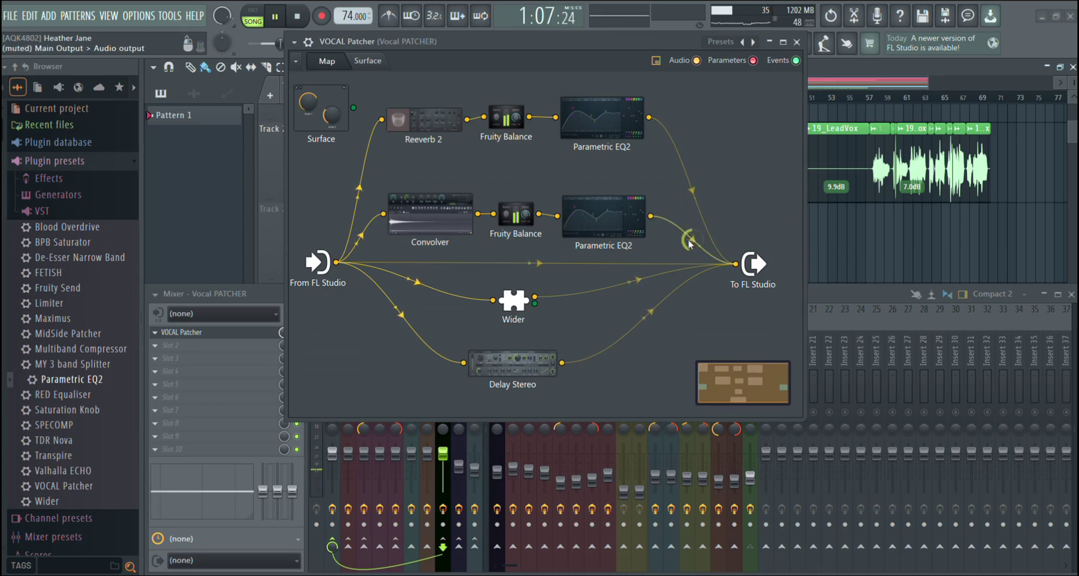
left_click(590, 219)
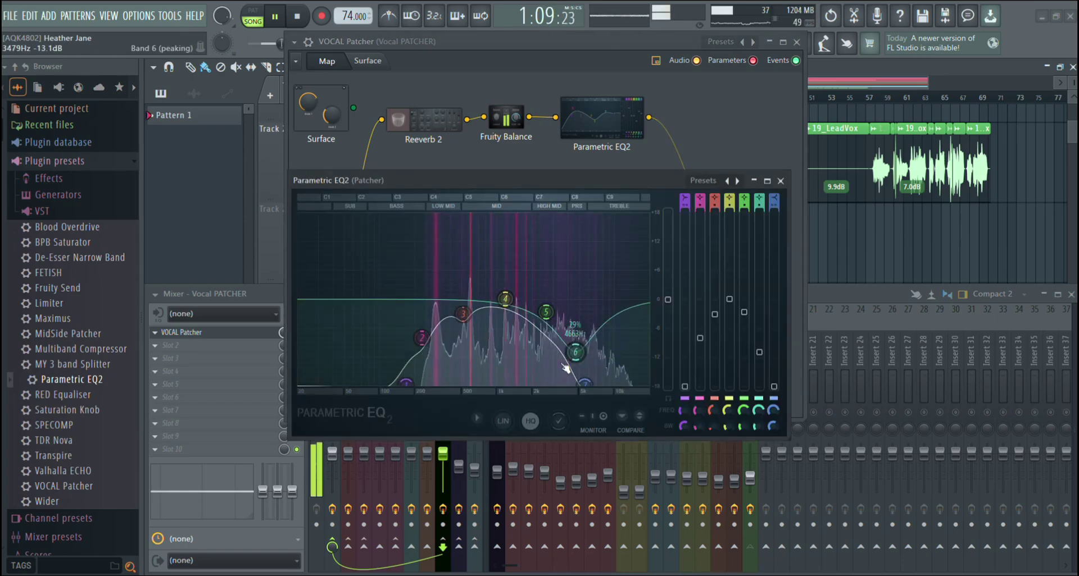
left_click(779, 181)
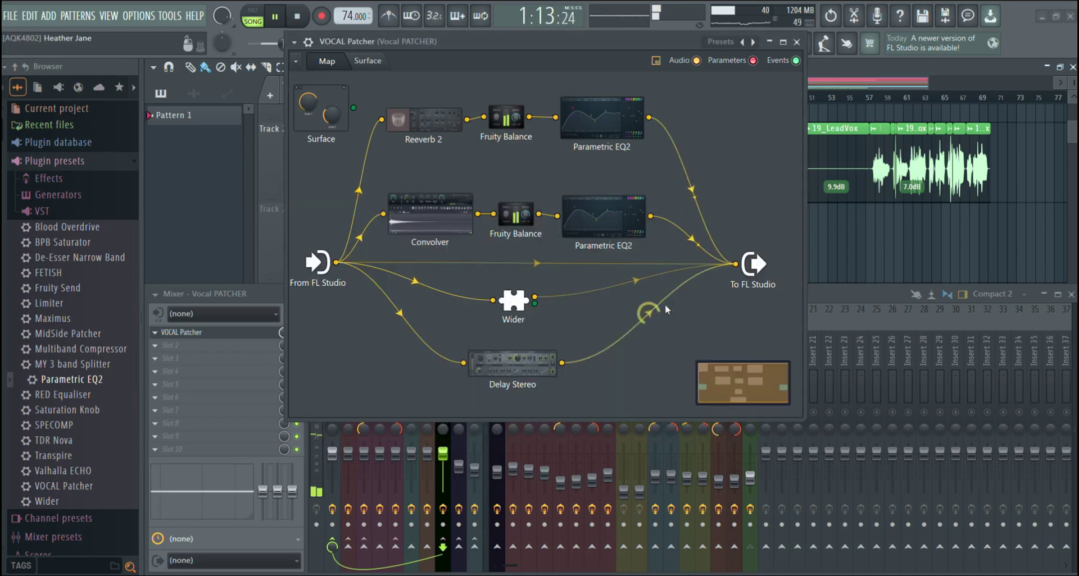
Step: Unmute the dry path and the Wider and Delay Stereo outputs in VOCAL Patcher, with the Wider level at about 39%
left_click(532, 268)
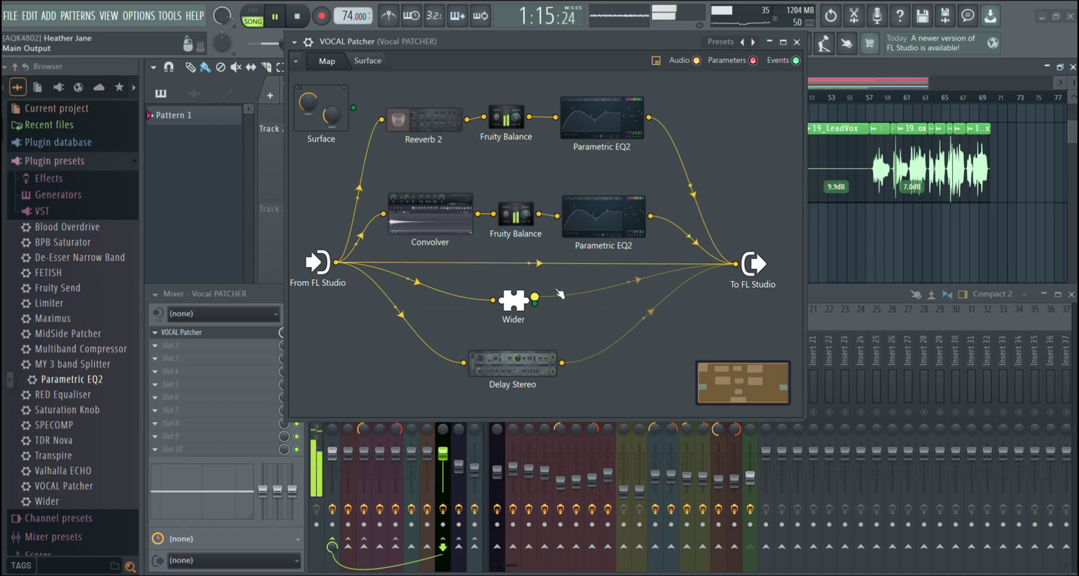
left_click(637, 282)
left_click_drag(637, 282, 637, 292)
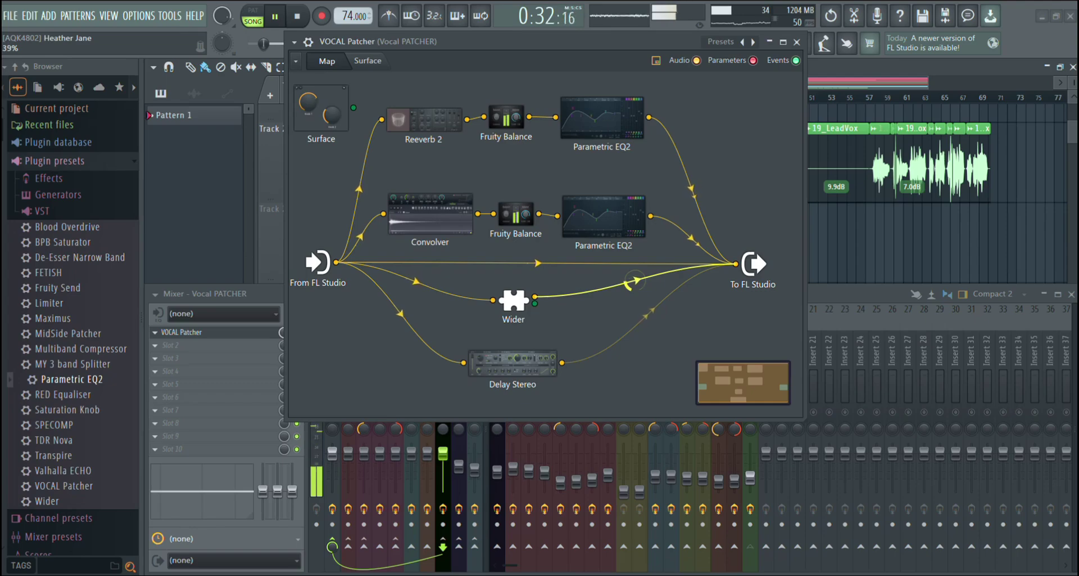
left_click_drag(637, 292, 637, 295)
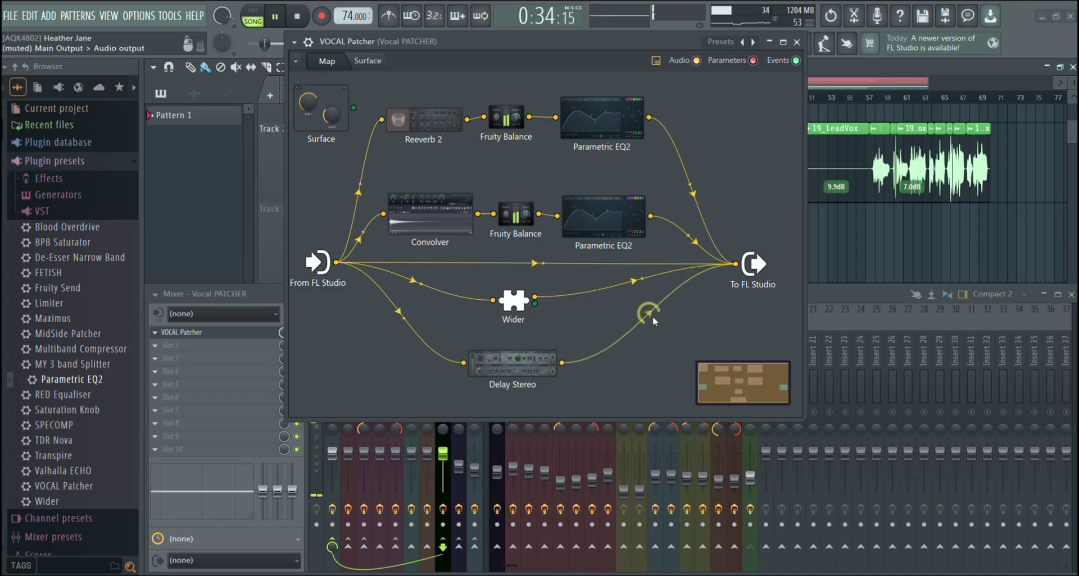
left_click(648, 313)
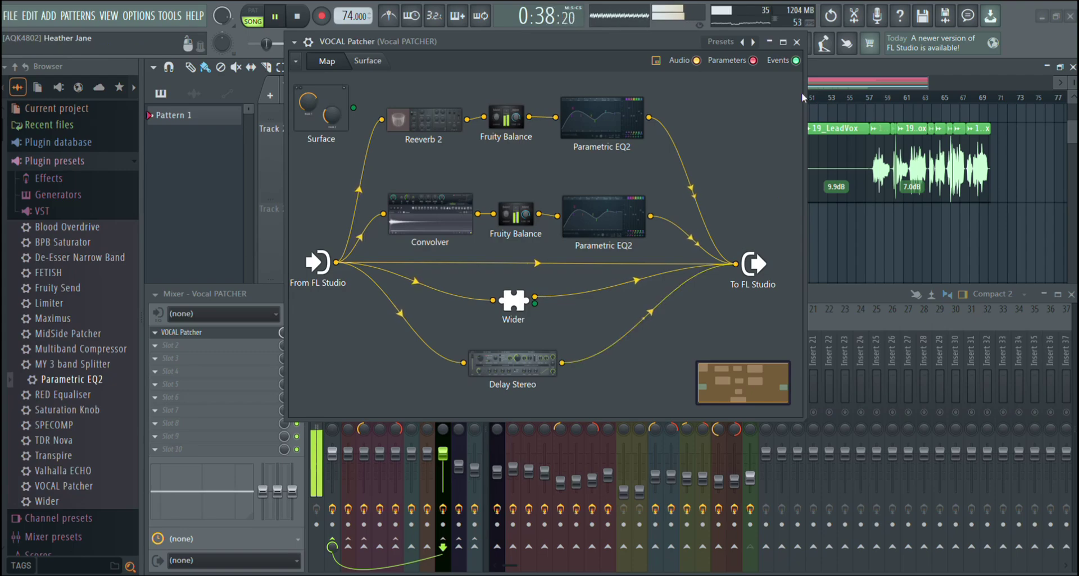
Step: Close VOCAL Patcher and unsolo 19_LeadVox so that every mixer track plays
left_click(801, 47)
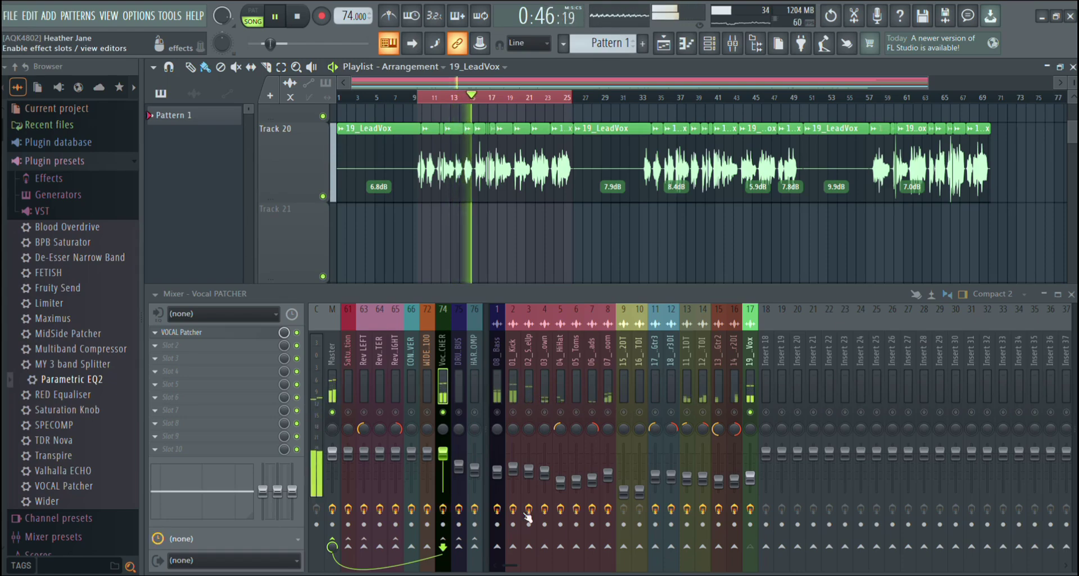
right_click(754, 417)
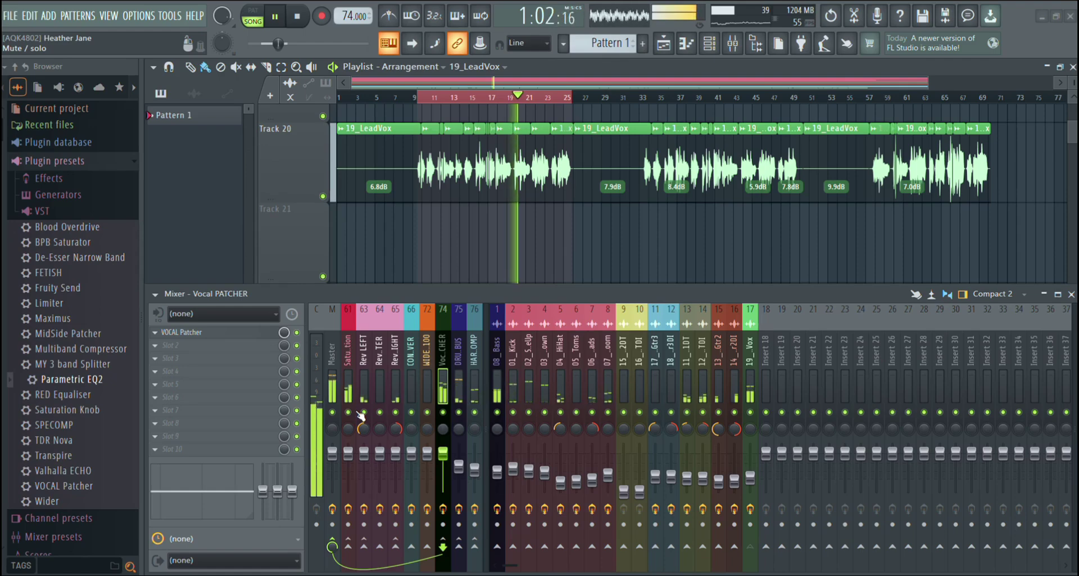
scroll(553, 227, "down", 2)
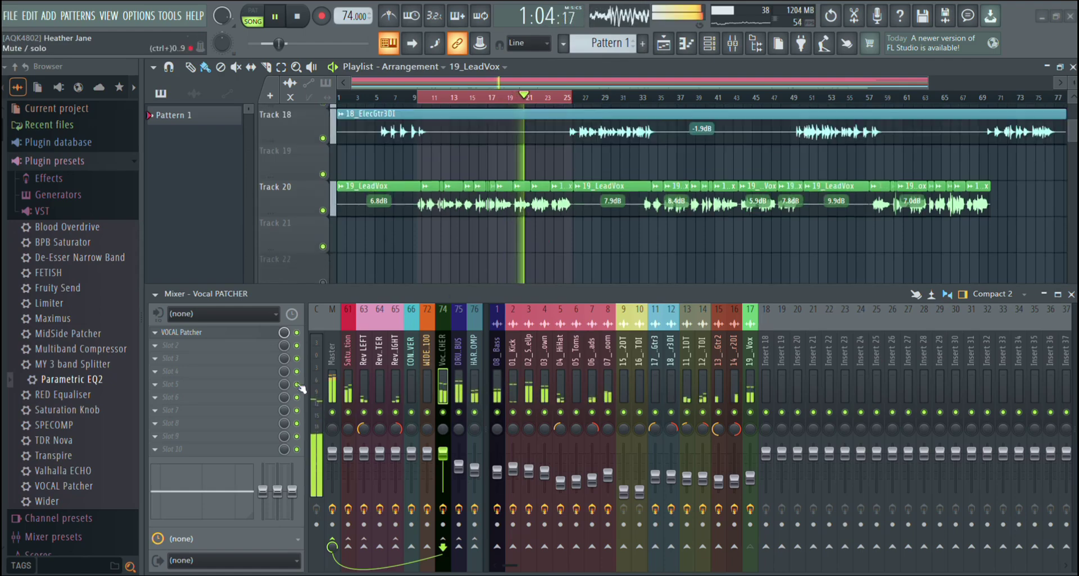
Step: Select the Master mixer track to show its effect chain, and stop playback
left_click(338, 366)
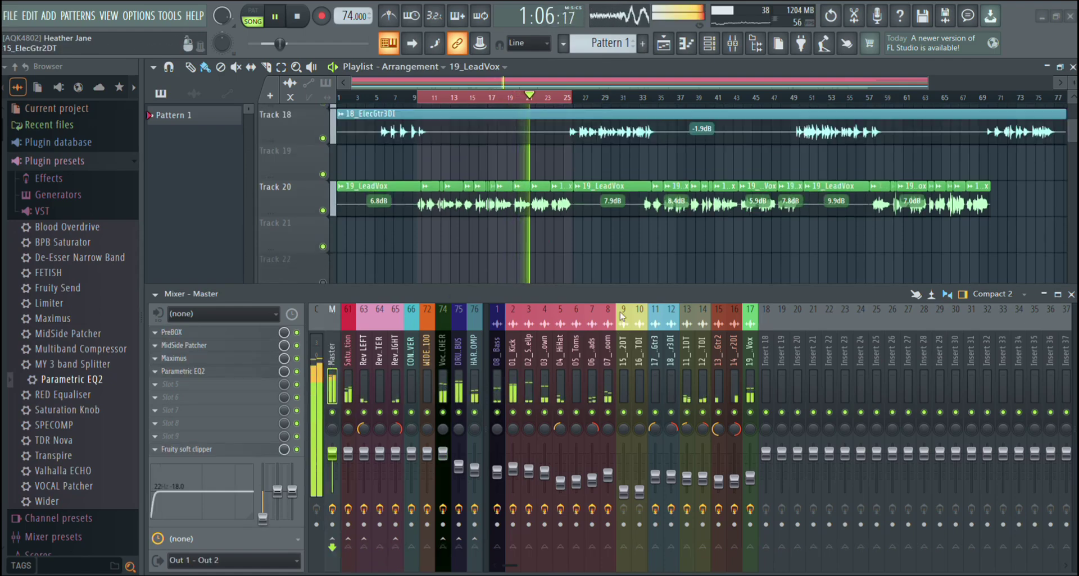
key("space")
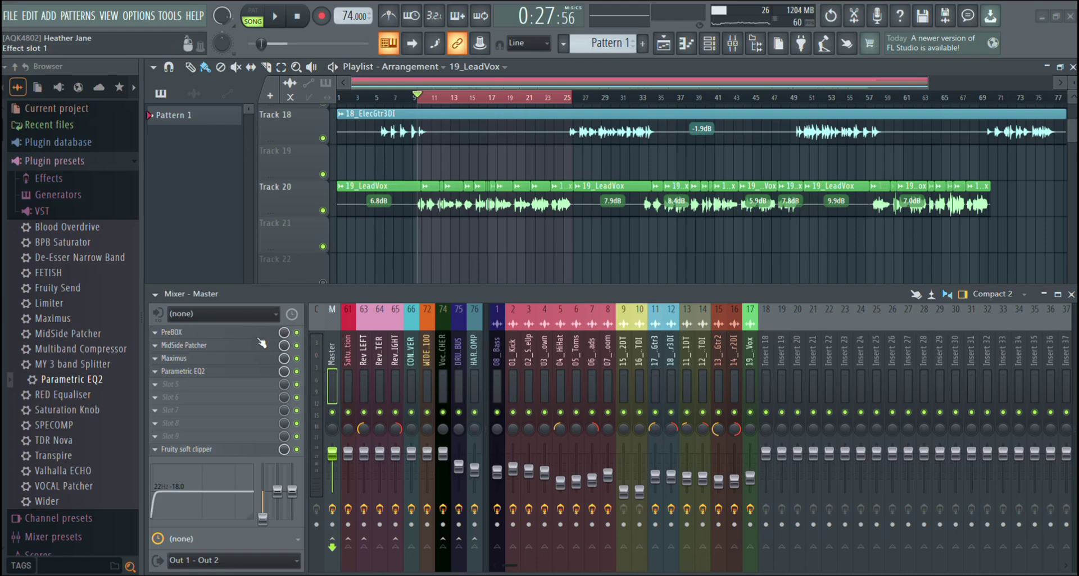
Step: View PreBOX on the Master track, and bypass PreBOX, MidSide Patcher, Maximus and Parametric EQ2
left_click(180, 333)
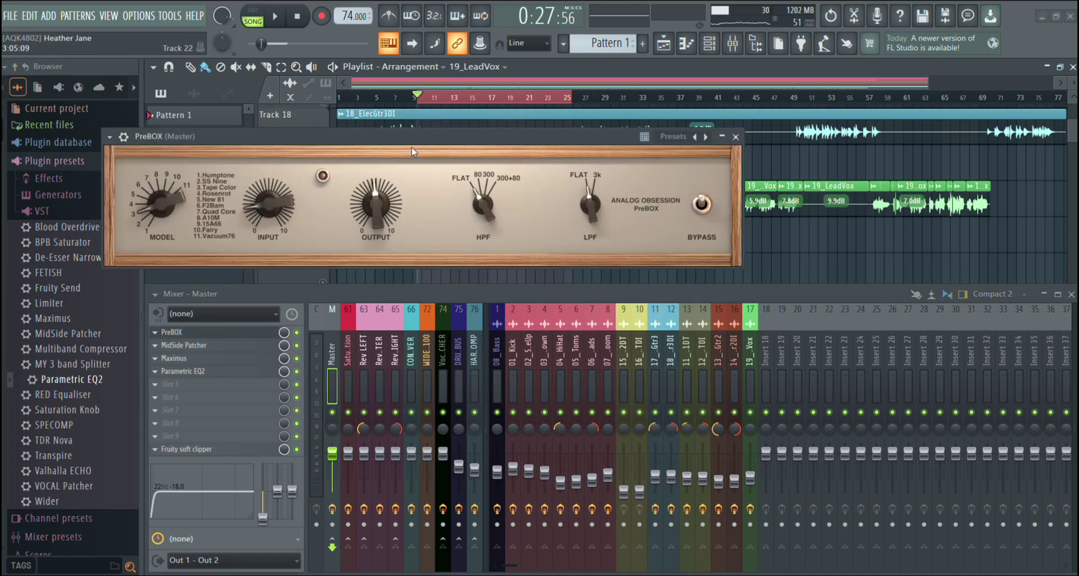
left_click_drag(413, 140, 564, 123)
left_click_drag(296, 332, 302, 377)
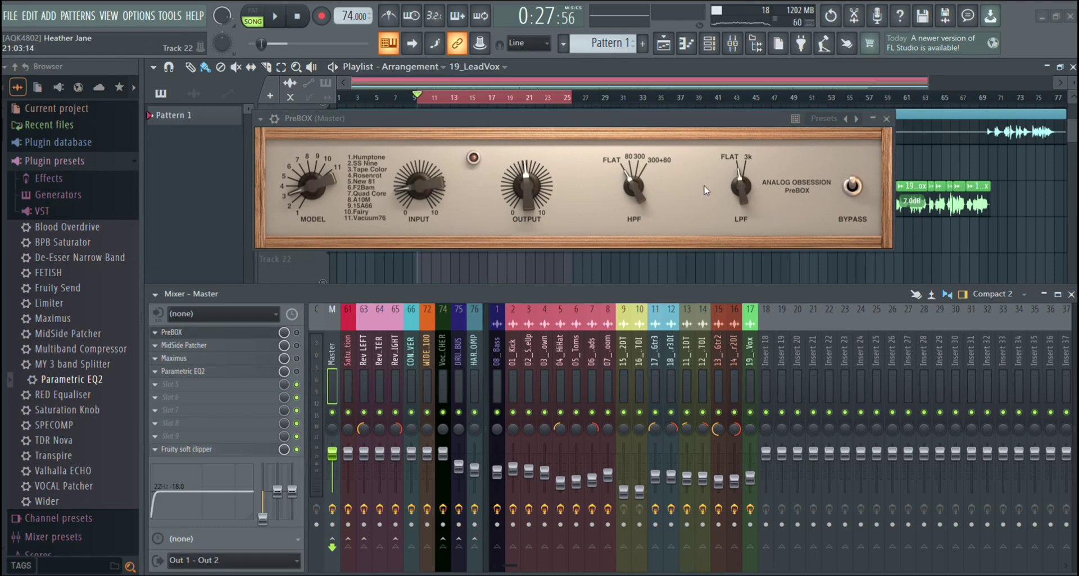
left_click(264, 332)
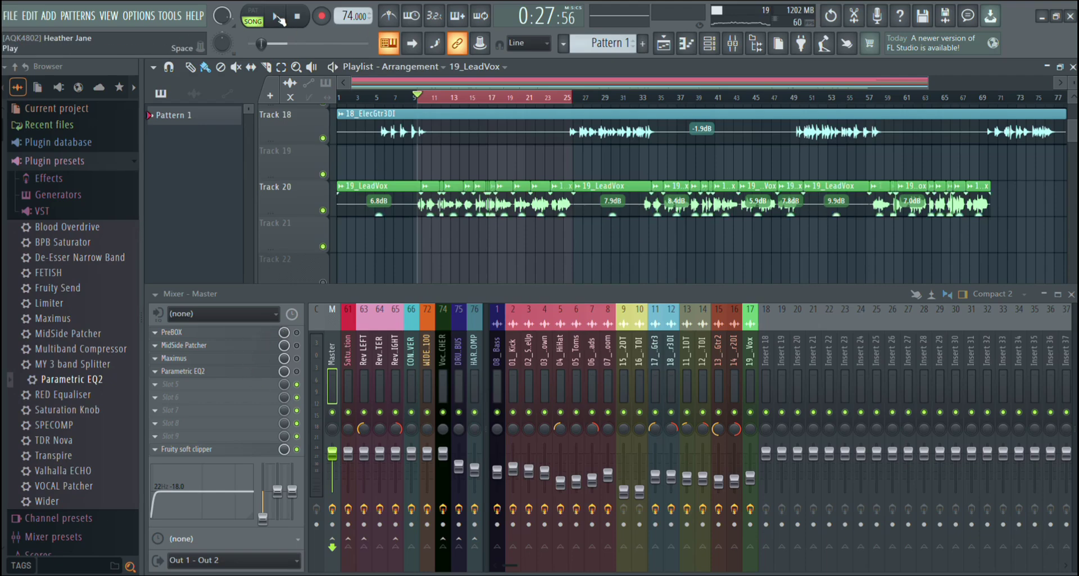
Step: Play the song, enable PreBOX on the Master track during playback, and check its model, input and output settings
left_click(279, 18)
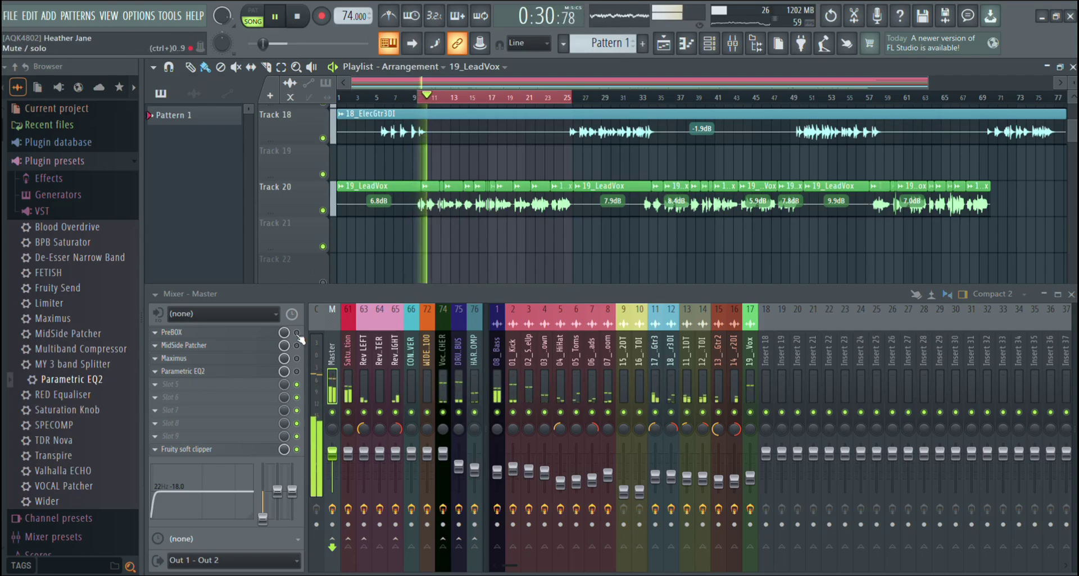
left_click(297, 333)
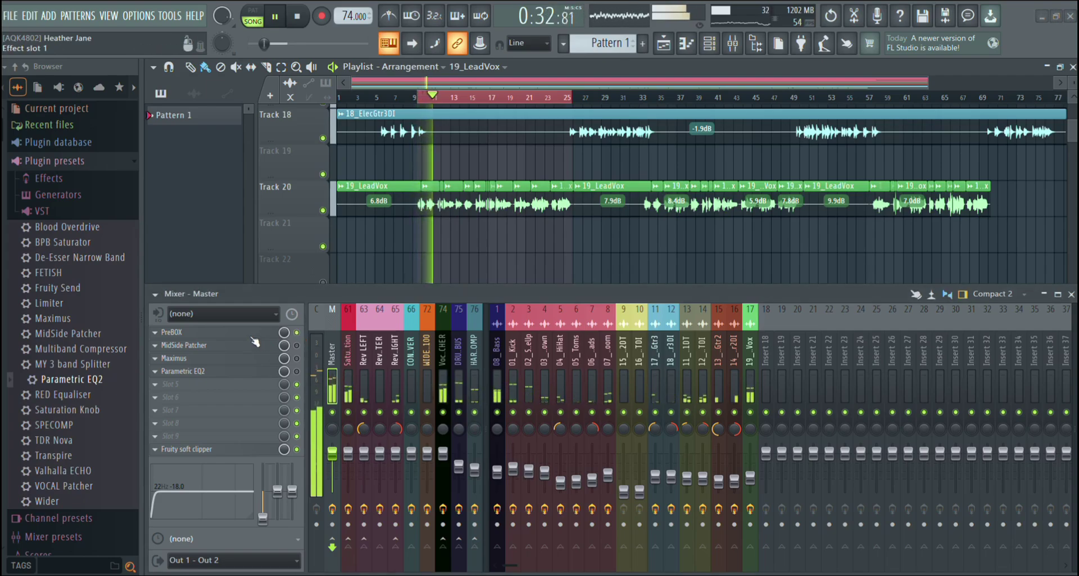
left_click(171, 333)
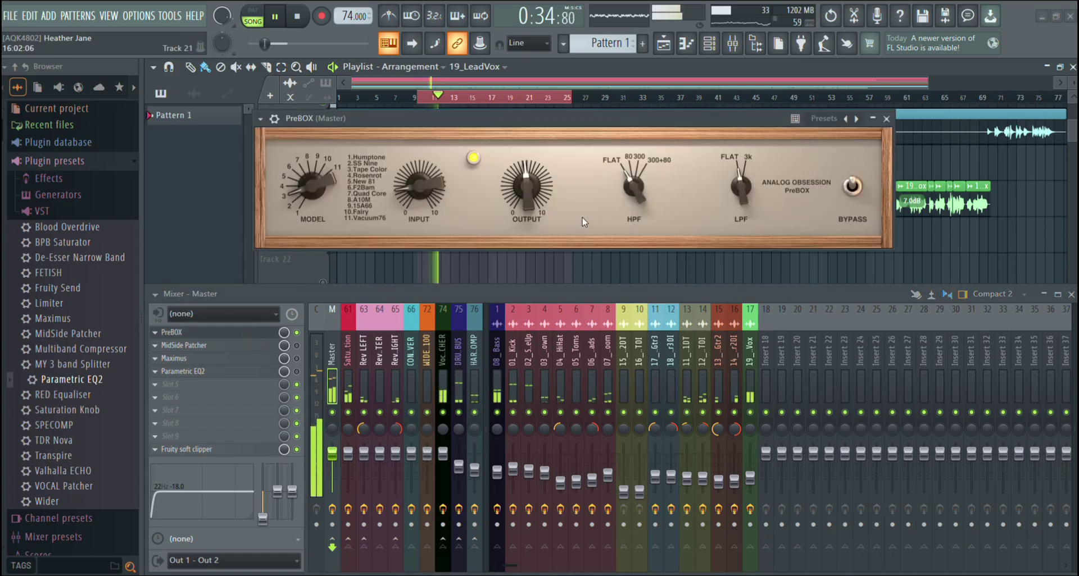
left_click(171, 333)
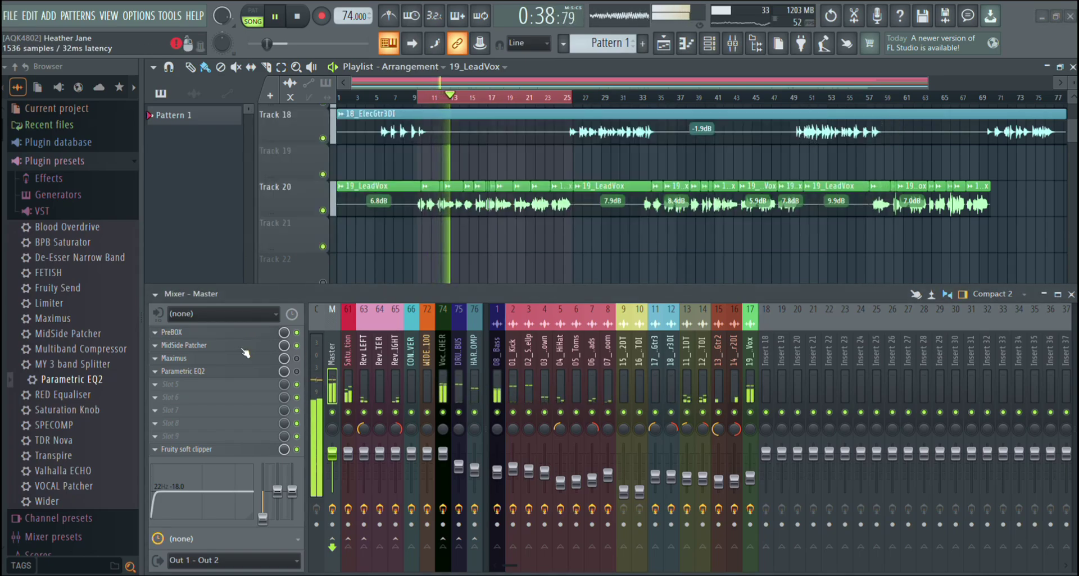
Step: Enable the MidSide Patcher on the Master track and examine its MID mono EQ curve during playback
left_click(183, 345)
left_click(449, 239)
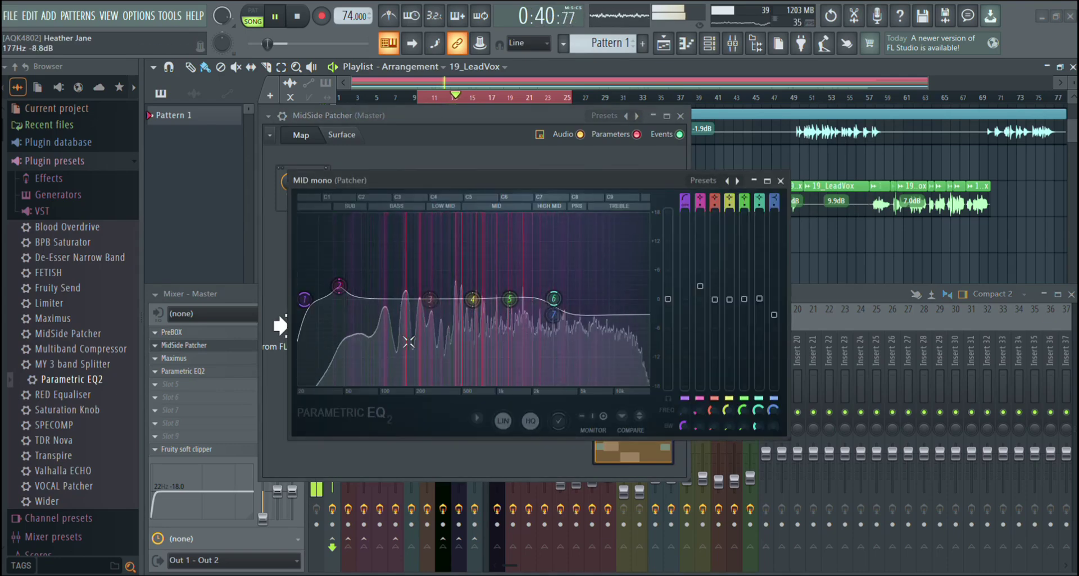
key("Escape")
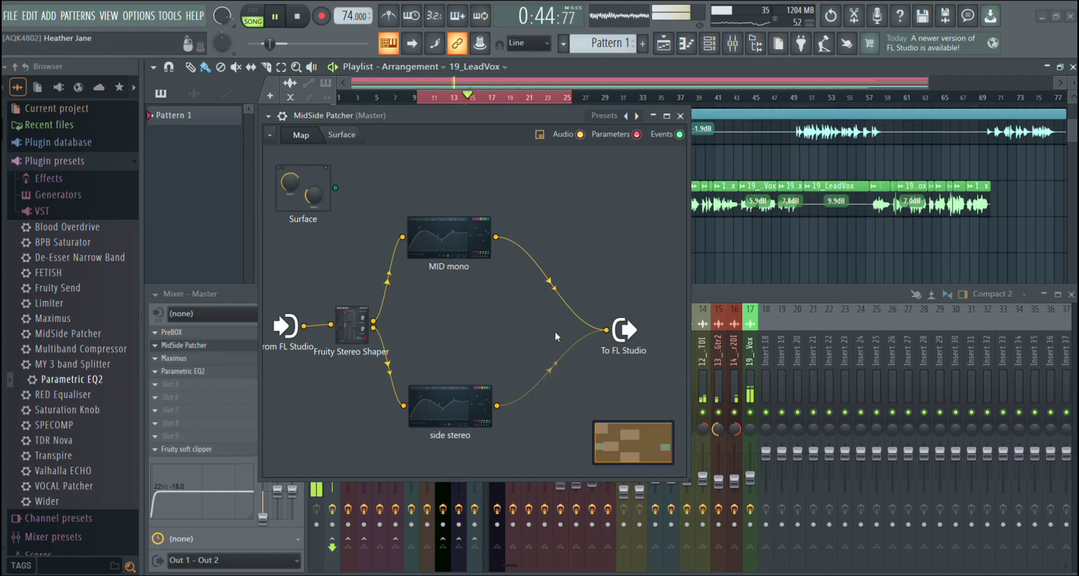
left_click(450, 239)
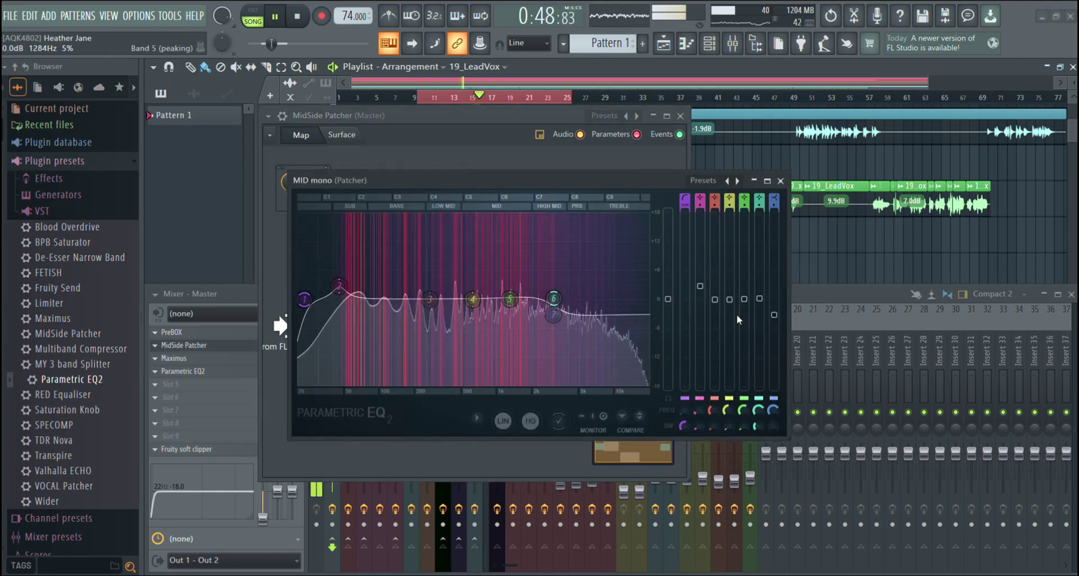
left_click(781, 181)
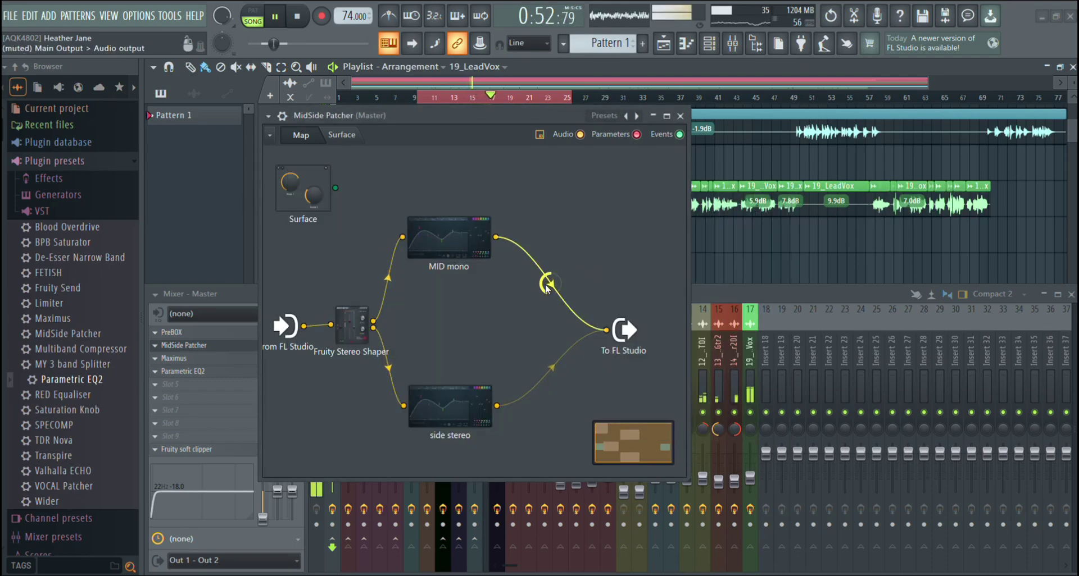
left_click(450, 238)
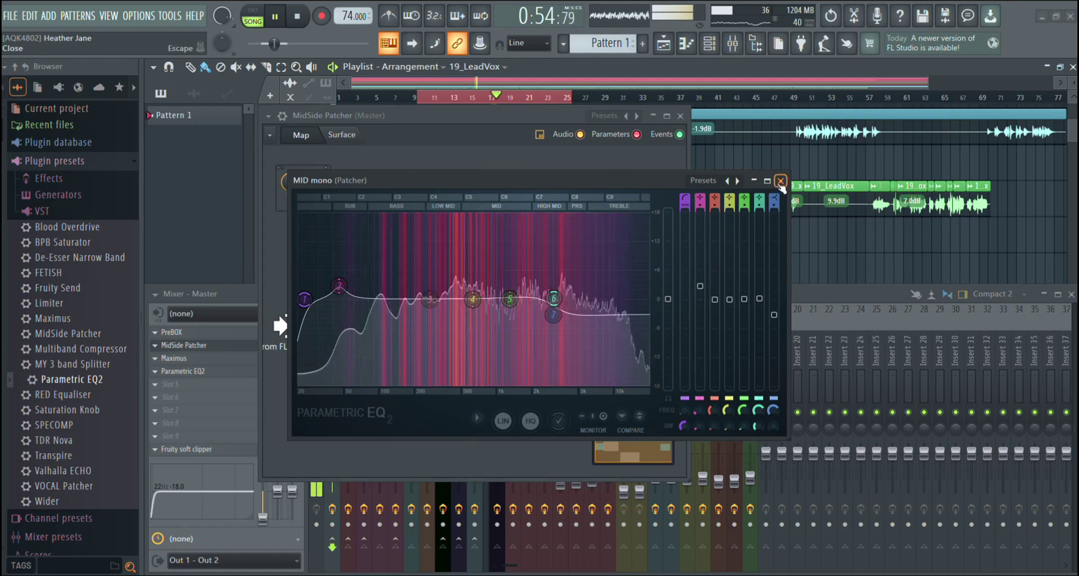
left_click(780, 181)
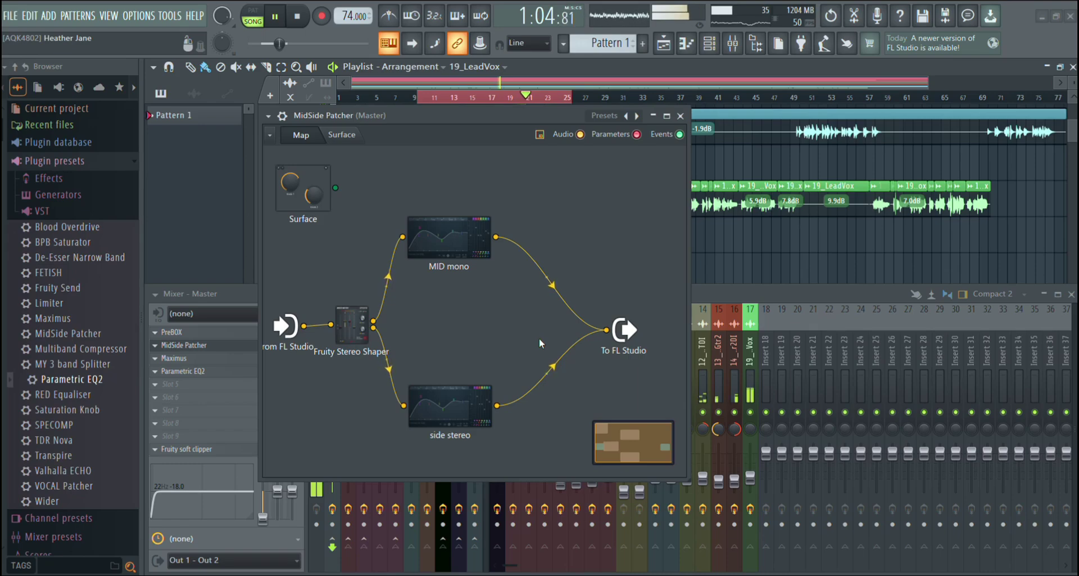
Step: Audition muting the side stereo output in the MidSide Patcher, leave it unmuted, and close the patcher with playback stopped
left_click(553, 368)
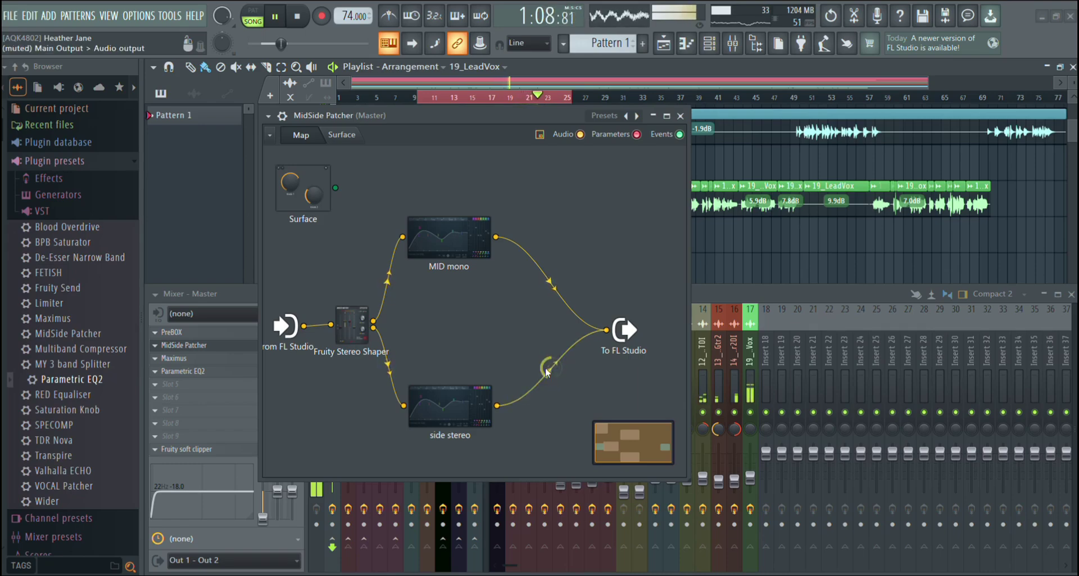
left_click(548, 371)
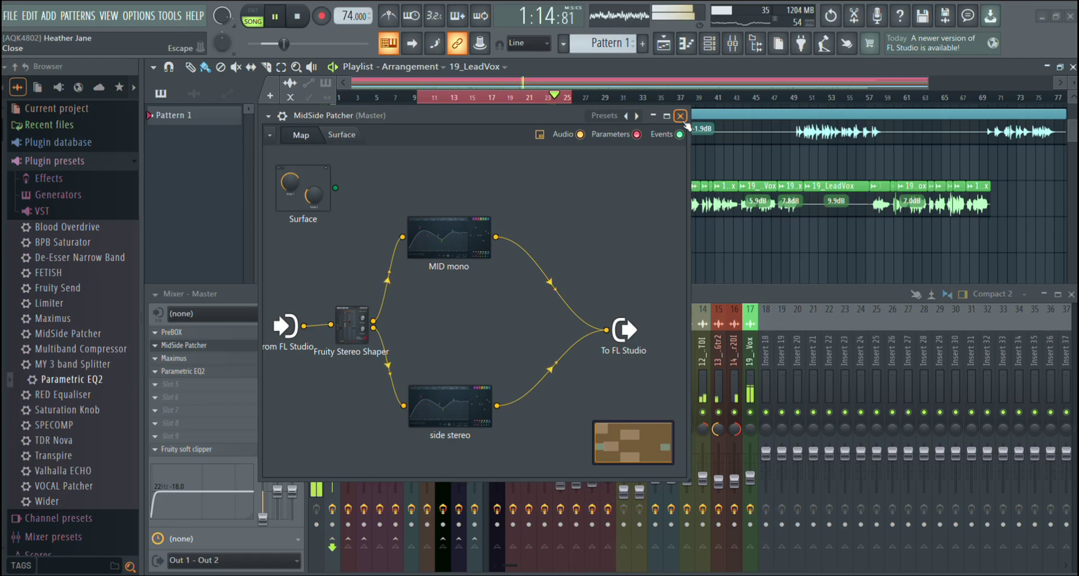
left_click(681, 117)
key("space")
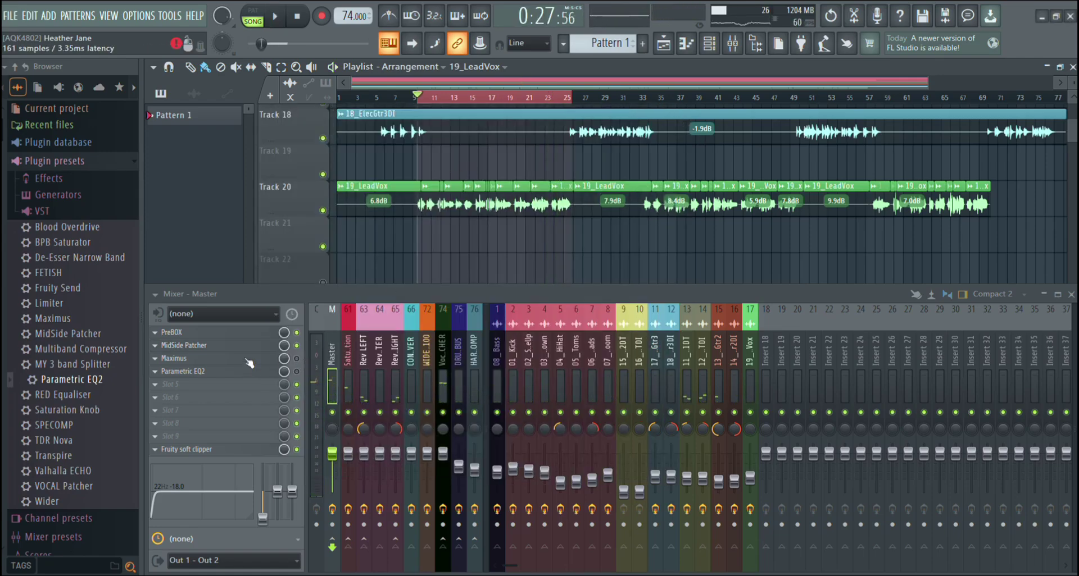
Step: Open Maximus on the Master track in an enlarged window, play the song, and enable Maximus during playback
left_click(260, 360)
left_click_drag(567, 315, 988, 552)
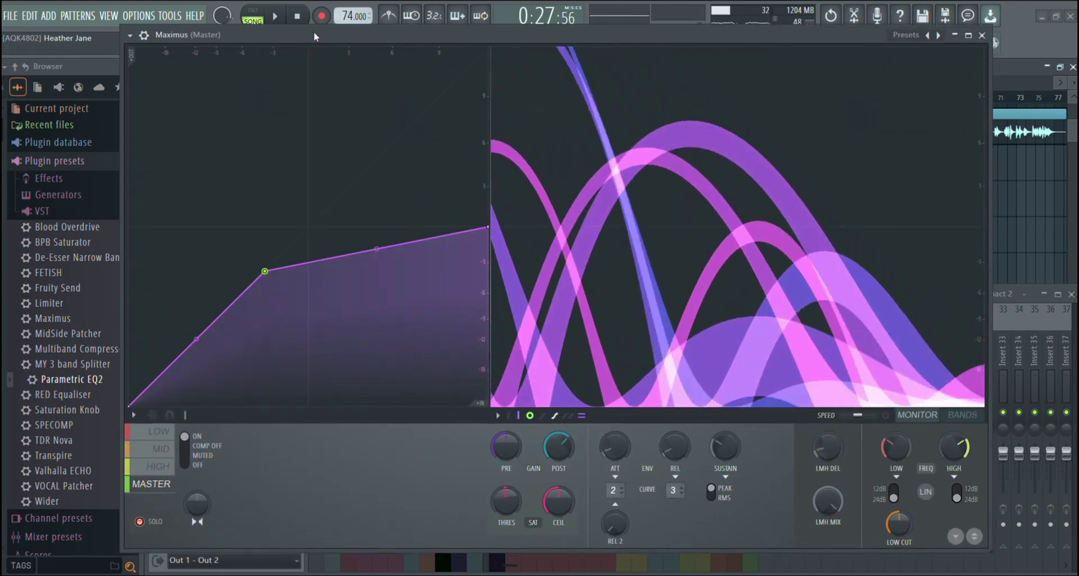
key("space")
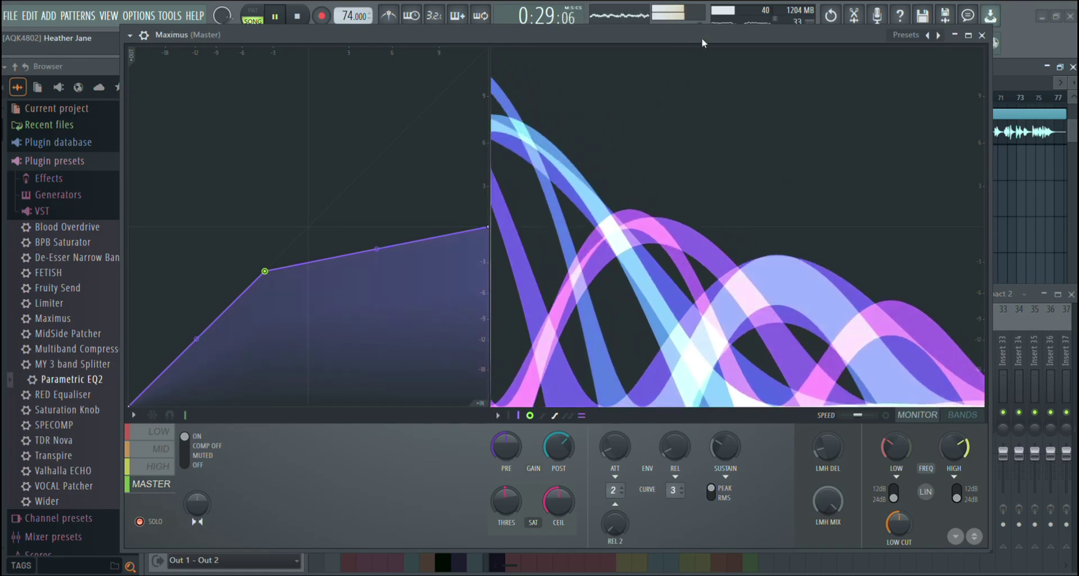
left_click_drag(393, 34, 528, 33)
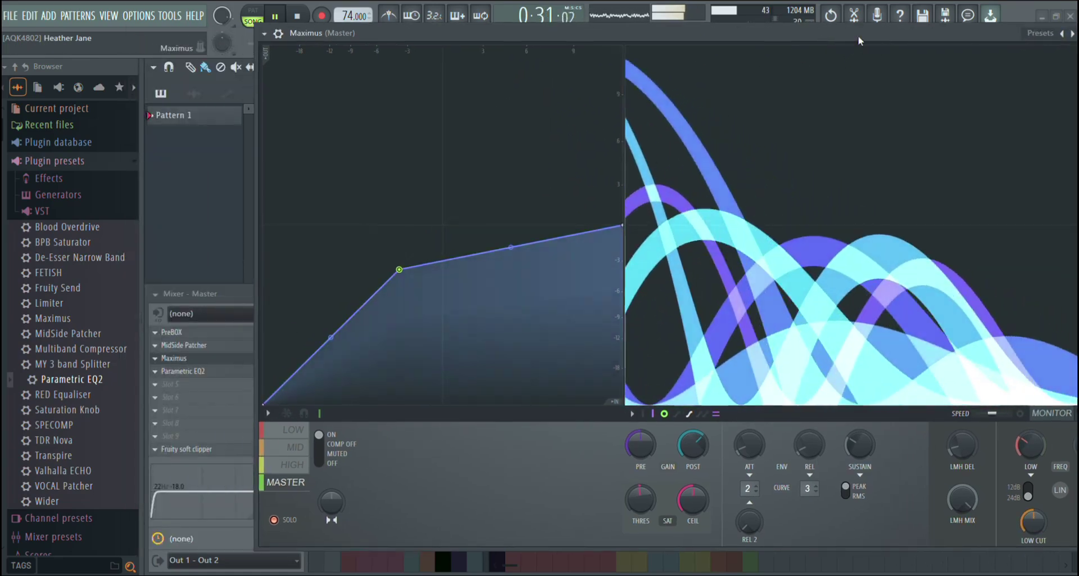
left_click_drag(863, 33, 1009, 71)
left_click(296, 359)
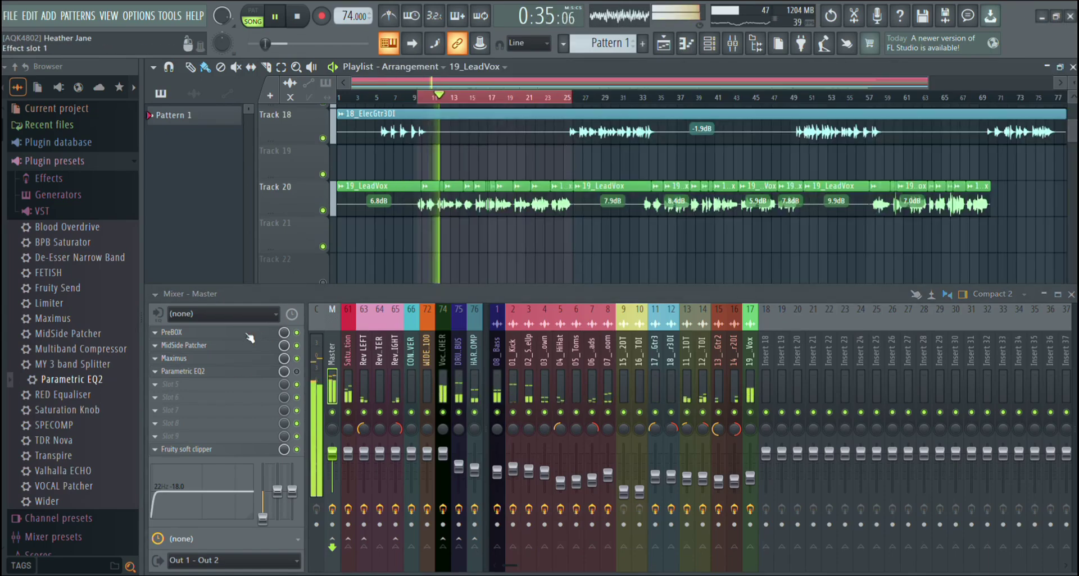
Step: Examine the Low, Mid, High and Master compression curves in Maximus during playback
left_click(227, 359)
left_click_drag(681, 72, 393, 38)
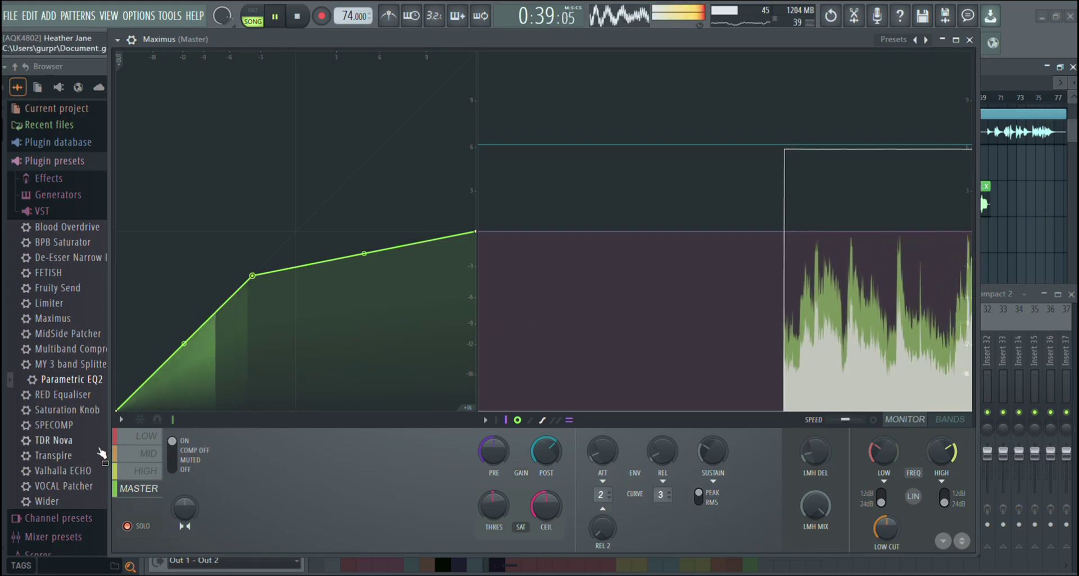
left_click(147, 436)
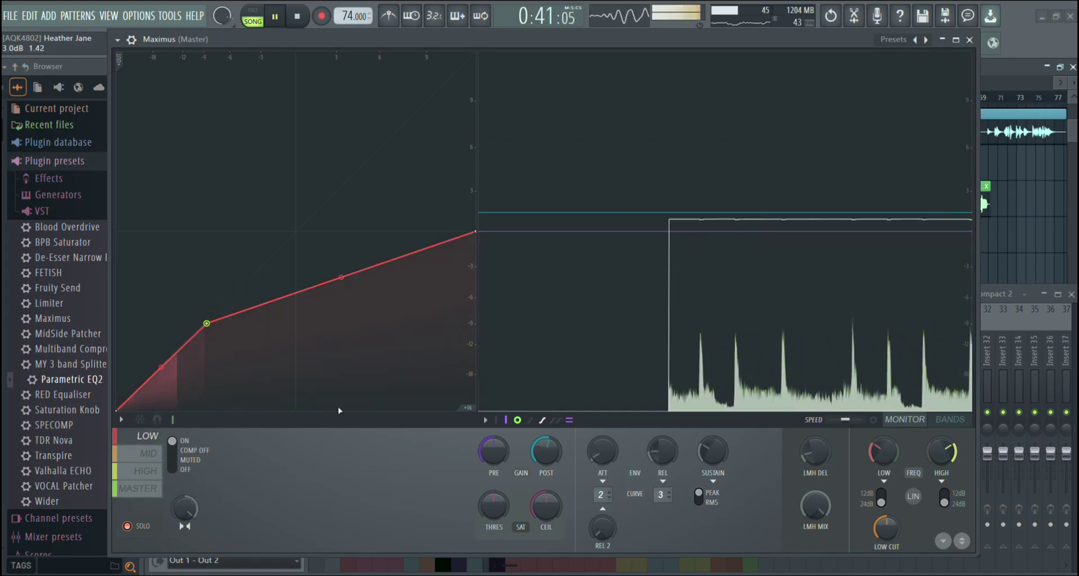
left_click(150, 455)
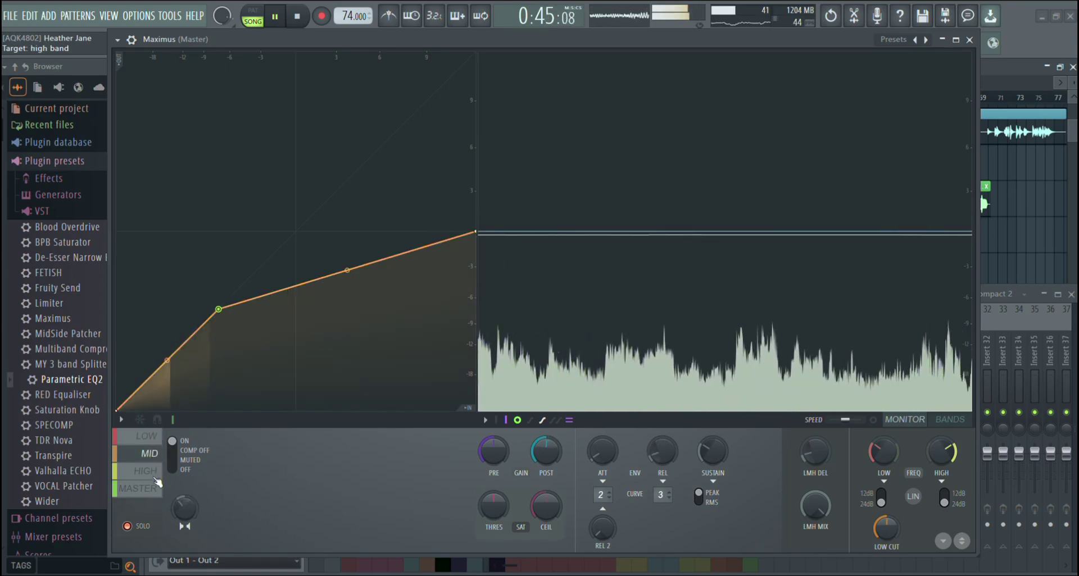
left_click(147, 475)
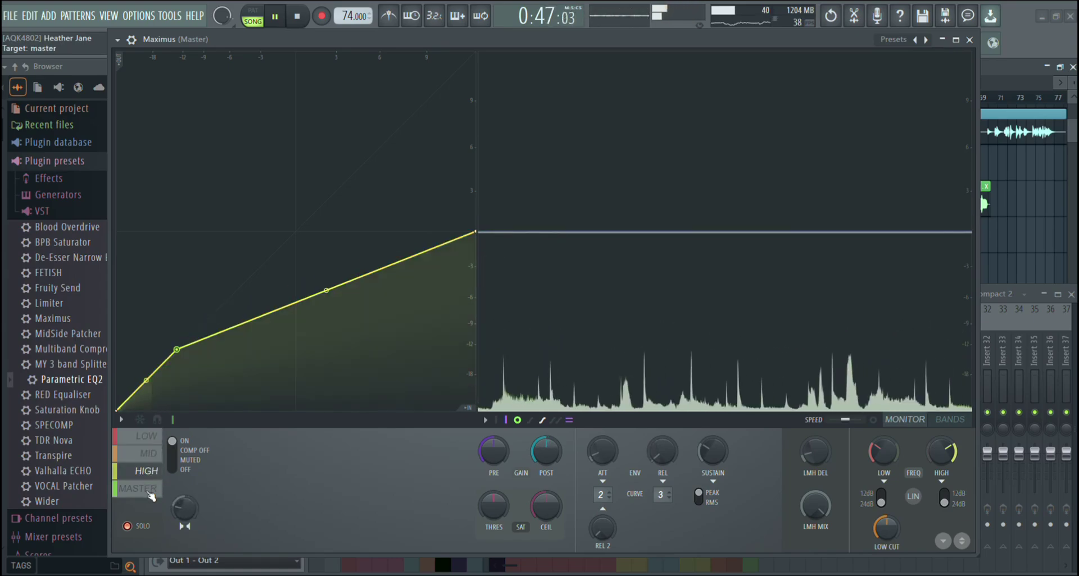
left_click(140, 488)
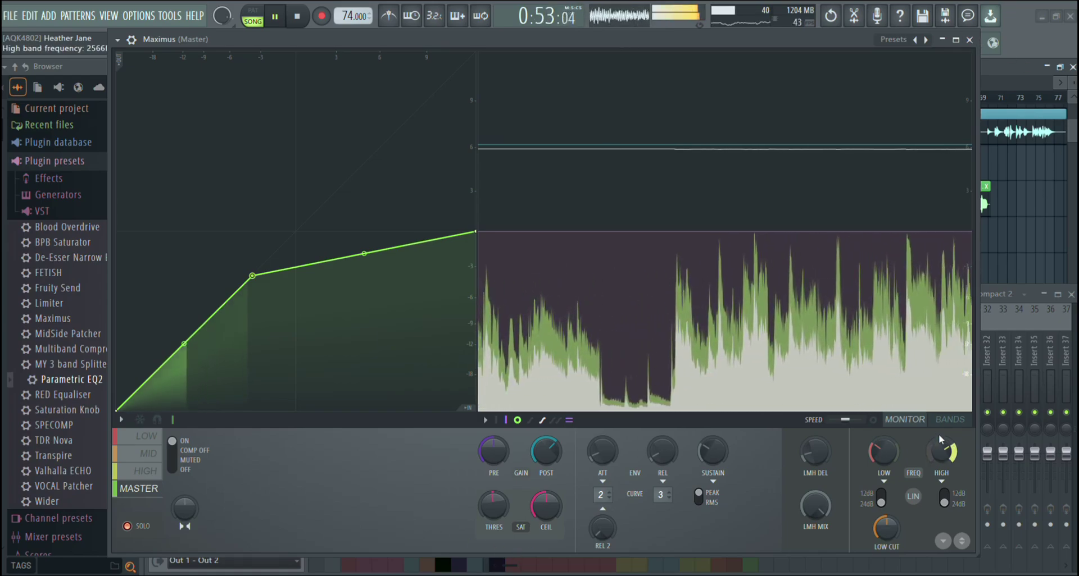
Step: View the Maximus frequency band split, return to its monitor display, and close Maximus with playback restarted
left_click(948, 420)
key("space")
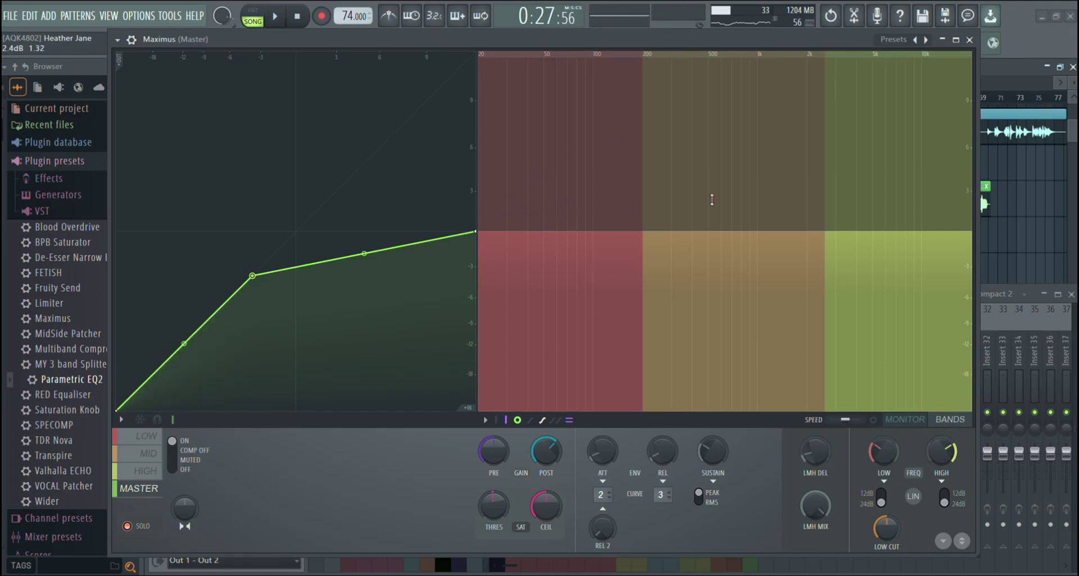
left_click(904, 420)
key("space")
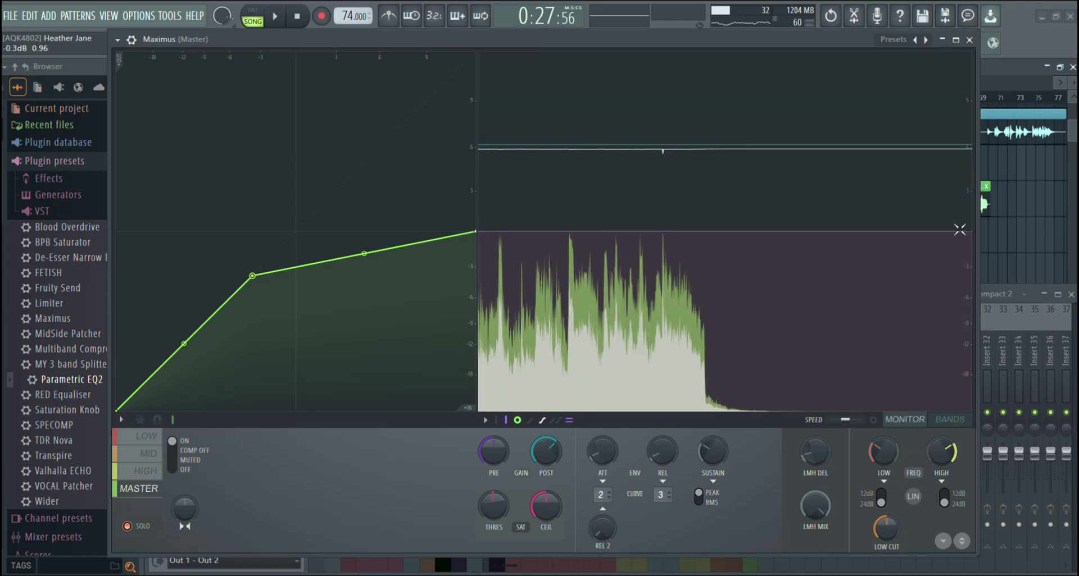
left_click(969, 40)
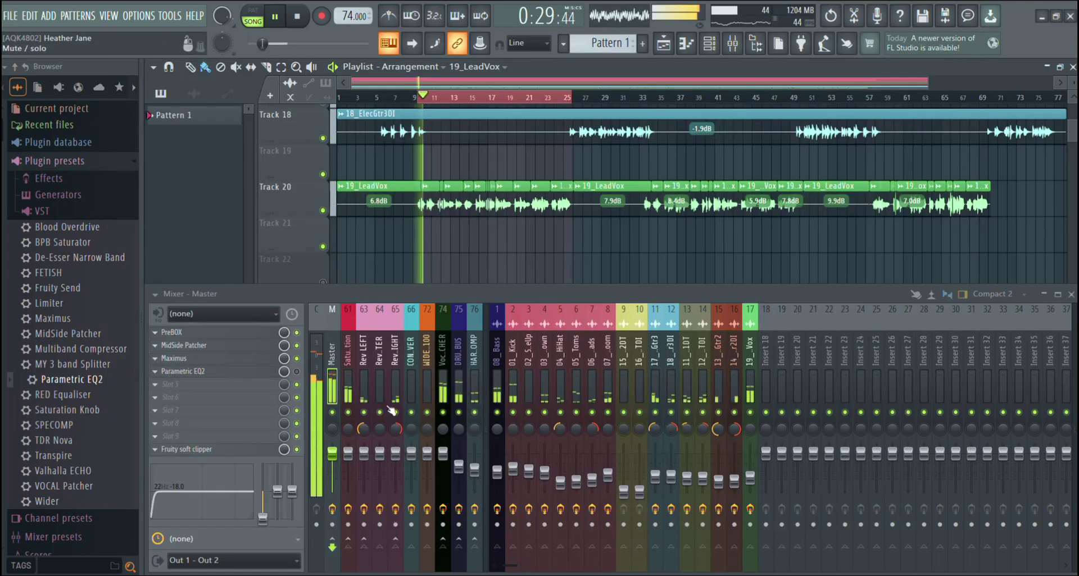
Step: Enable Parametric EQ2 on the Master track, enlarge its window, and examine the EQ curve during playback
left_click(264, 372)
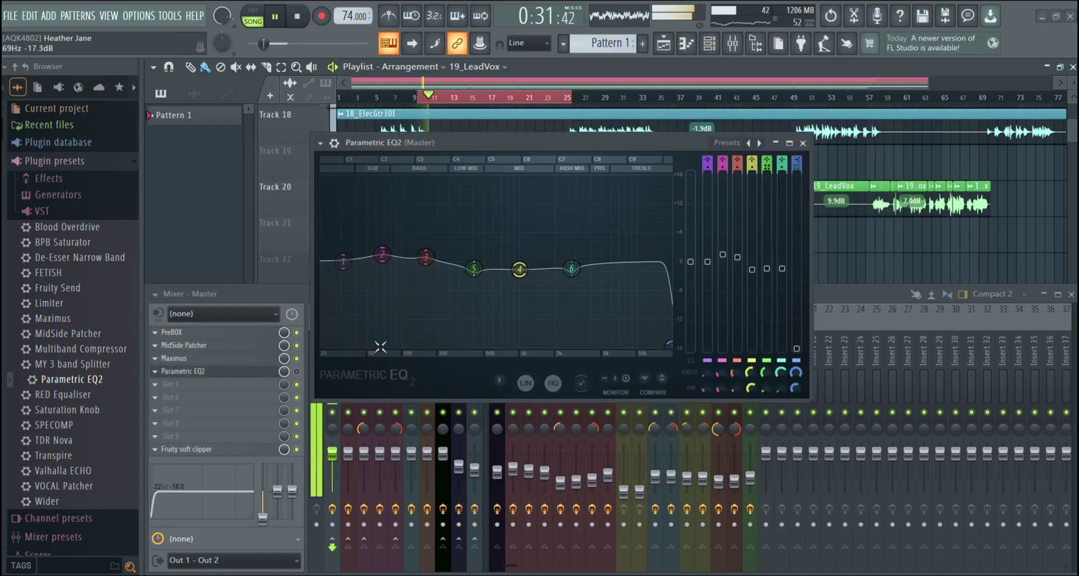
left_click(297, 371)
left_click_drag(595, 151, 589, 101)
left_click_drag(805, 349, 1070, 519)
left_click_drag(656, 98, 539, 87)
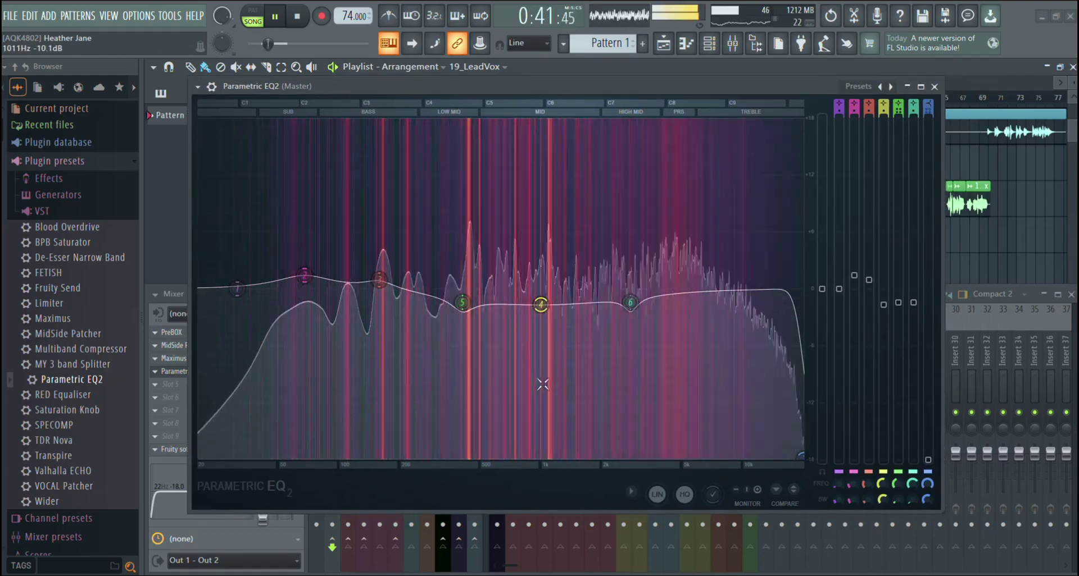
left_click(932, 87)
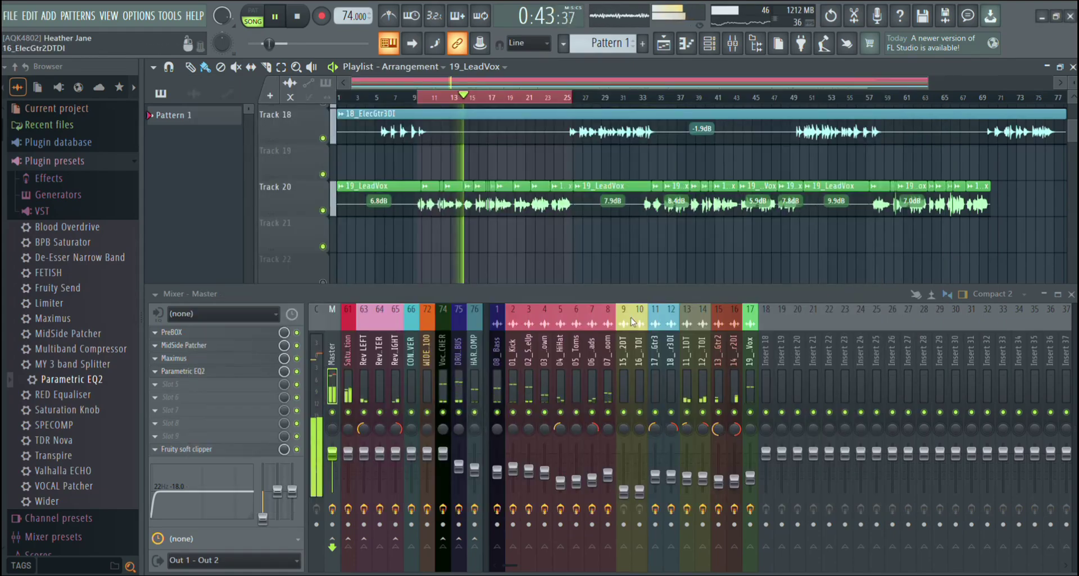
Step: Inspect the Fruity soft clipper on the Master track with playback stopped, and replay the song through the full Master chain
key("space")
left_click(213, 450)
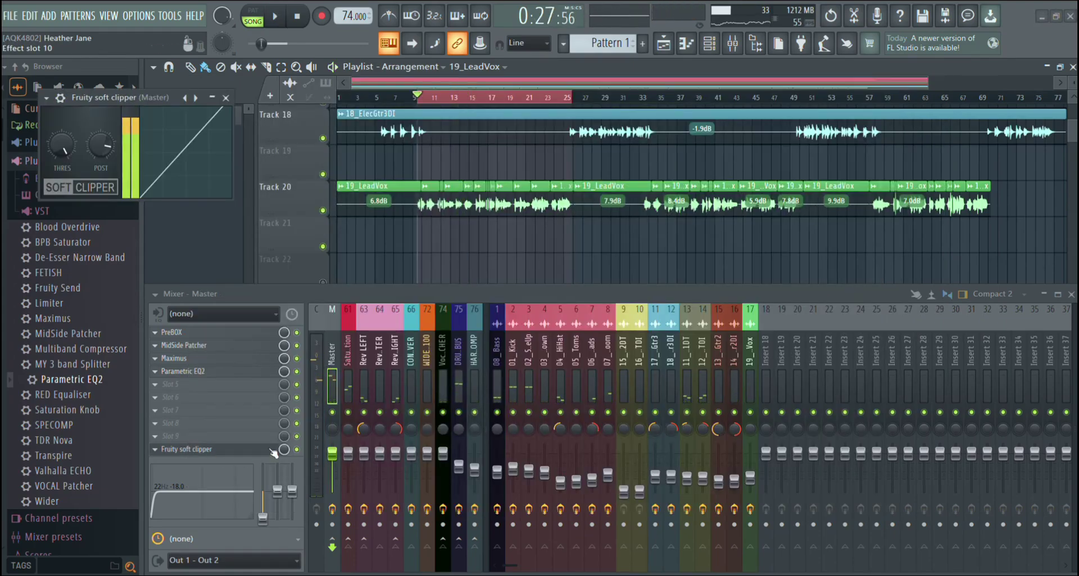
left_click_drag(133, 107, 532, 152)
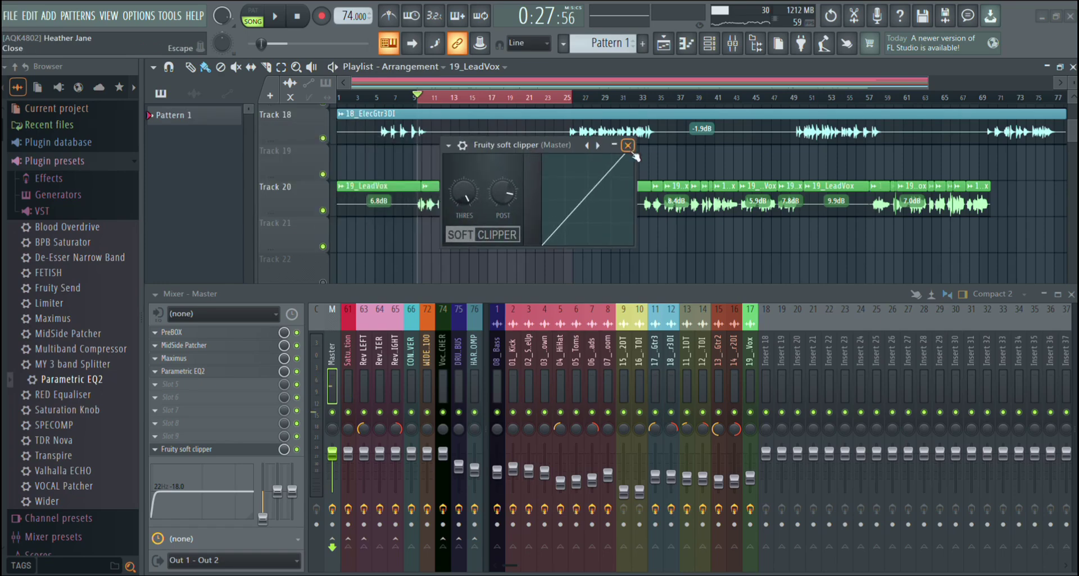
left_click(629, 147)
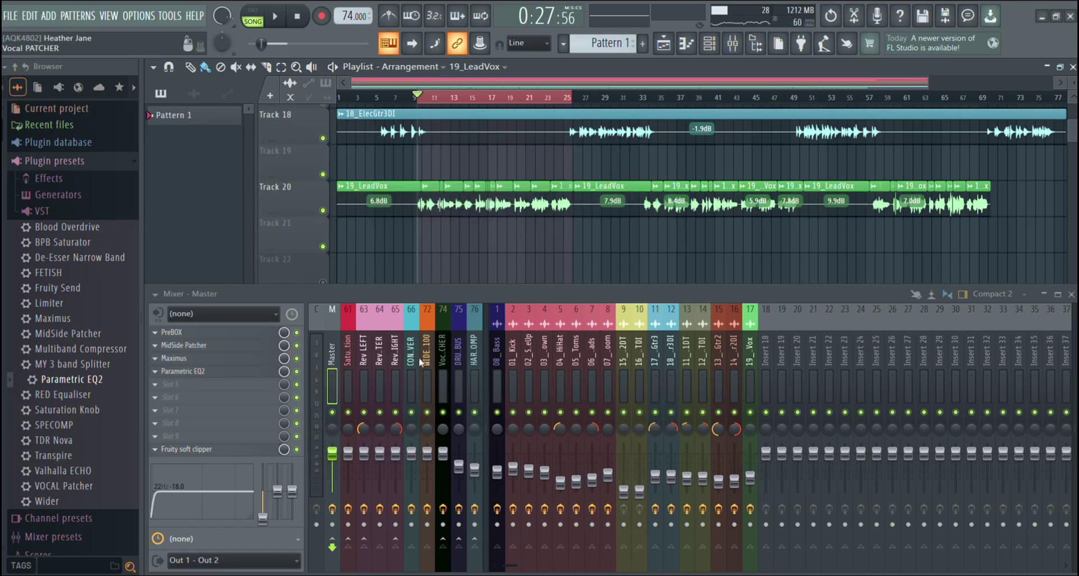
key("space")
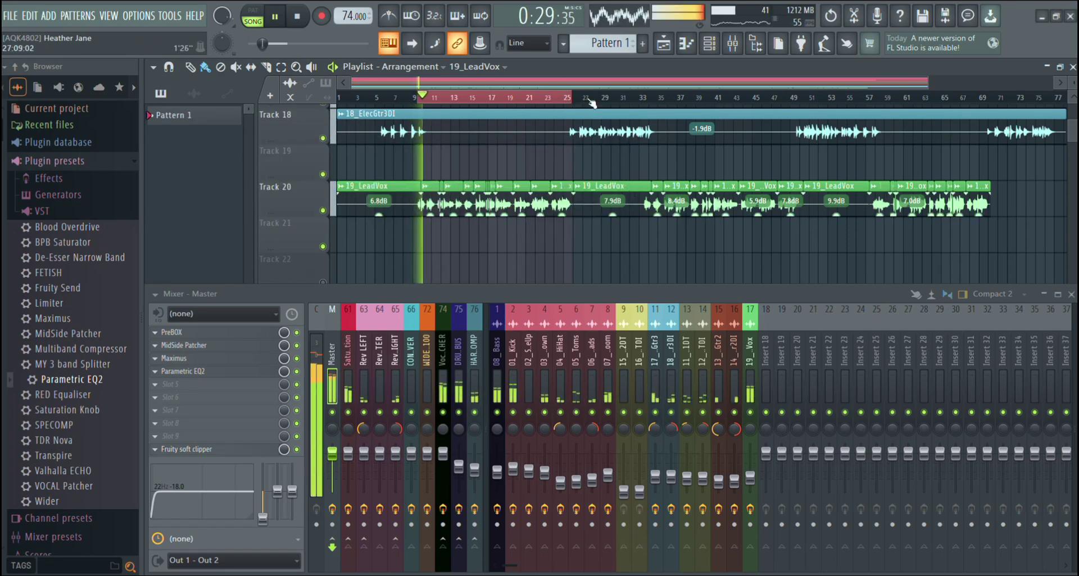
Step: Audition the song from bar 26 and bar 17, comparing the Master mix with Fruity soft clipper bypassed and enabled, and close the clipper
left_click_drag(576, 100, 656, 100)
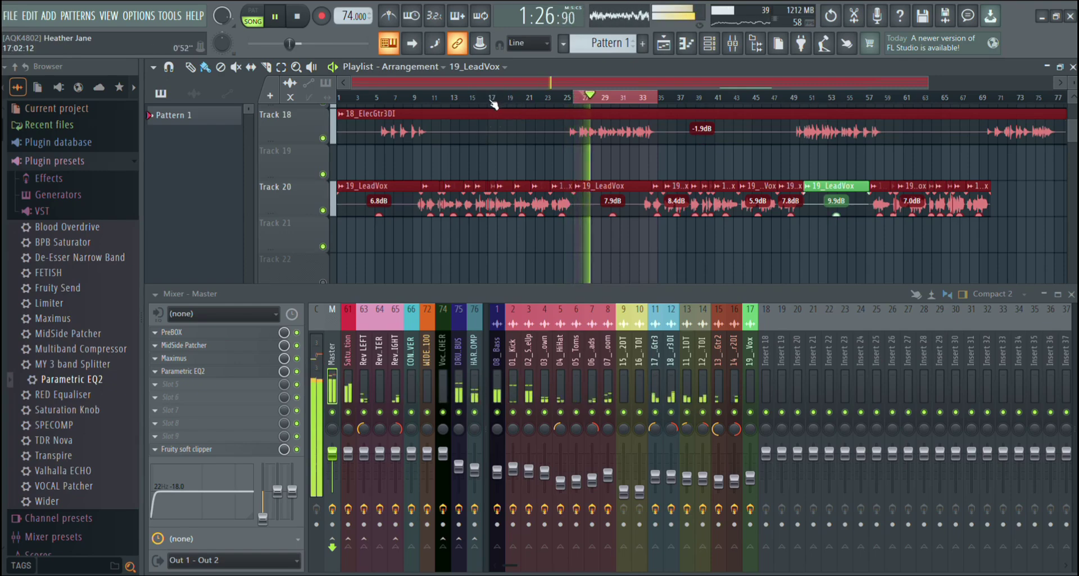
left_click_drag(490, 100, 563, 102)
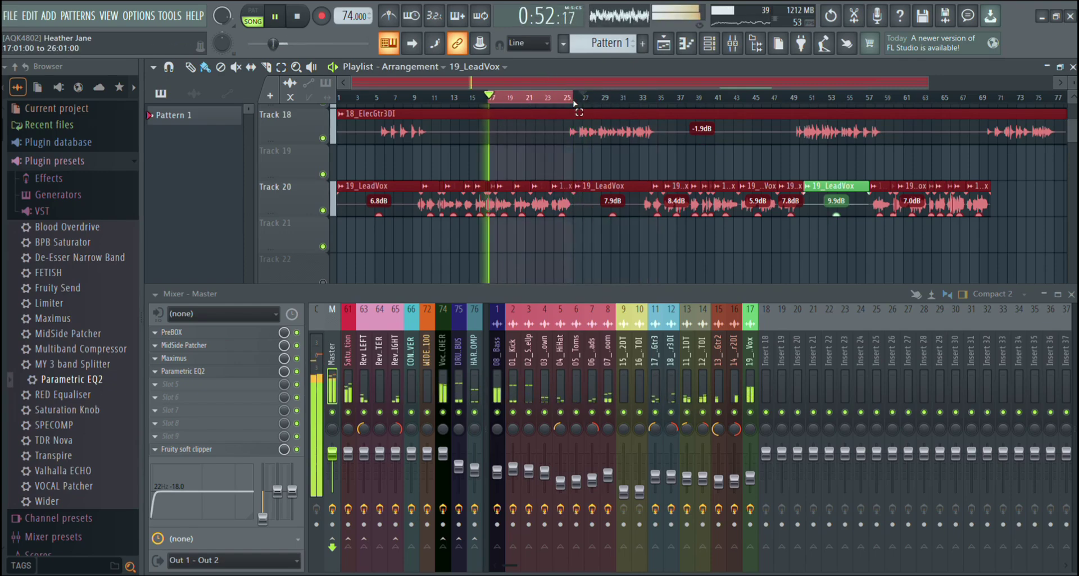
left_click(298, 452)
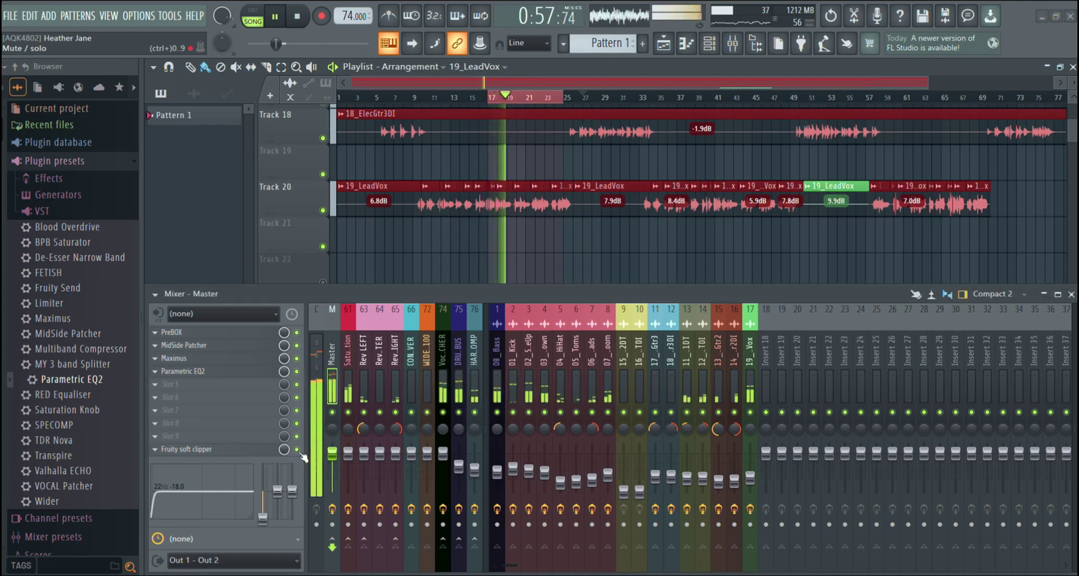
left_click(298, 452)
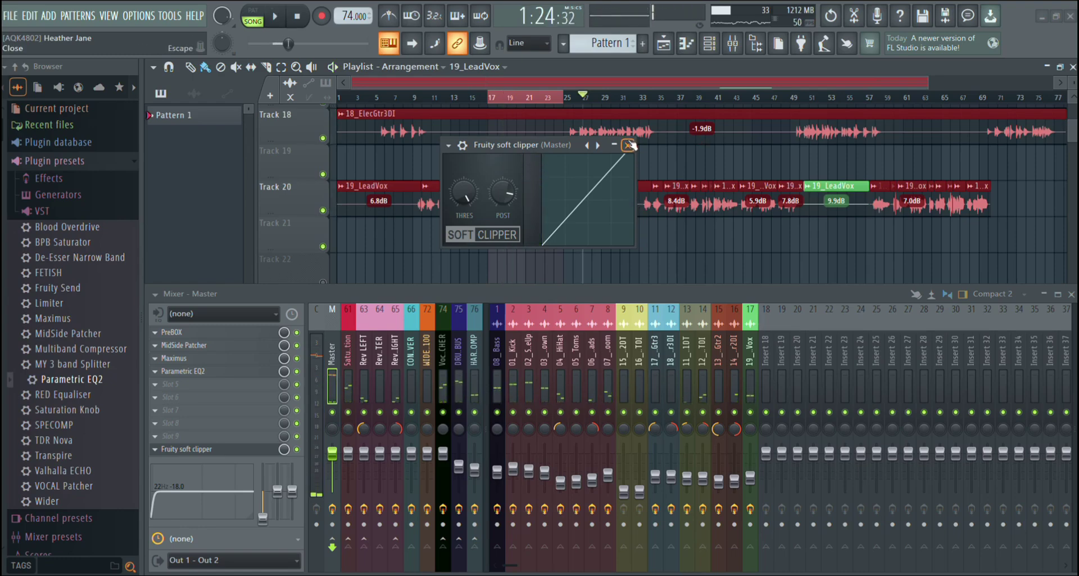
left_click(629, 146)
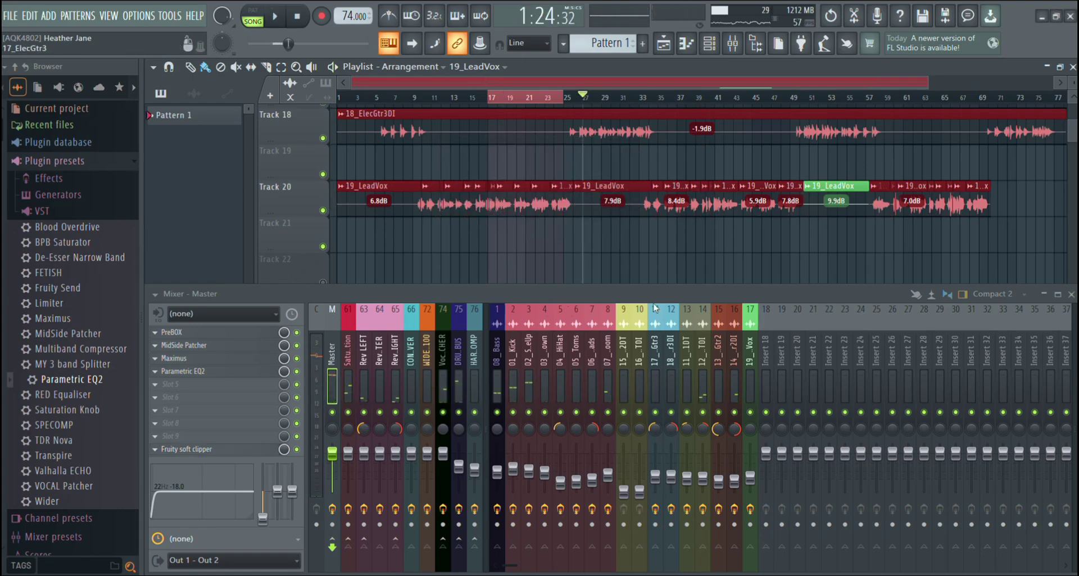
Step: View the project credits with the song's title, author and genre, and close them
scroll(628, 233, "down", 3)
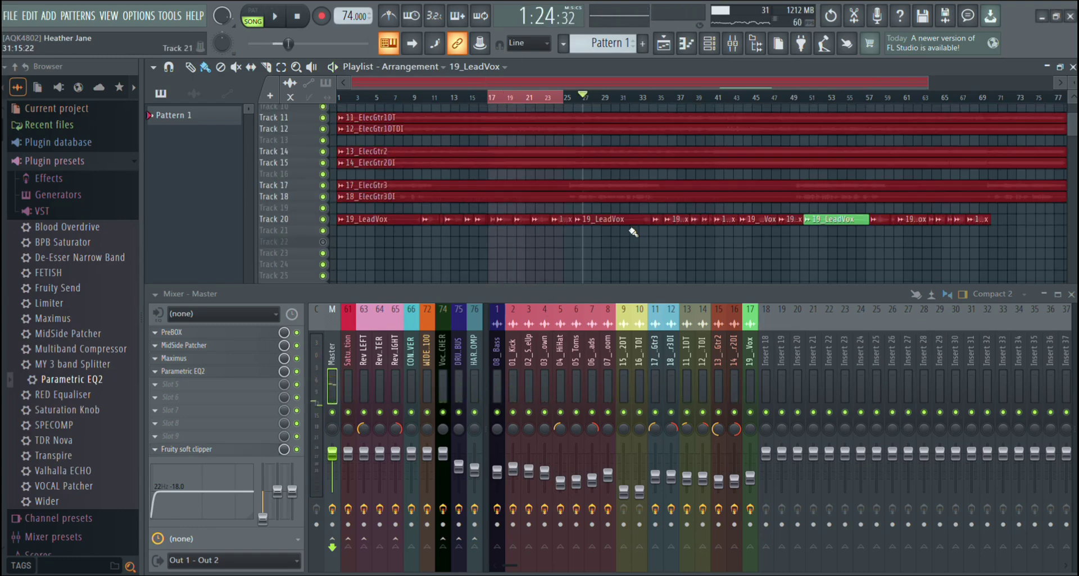
scroll(628, 233, "down", 2)
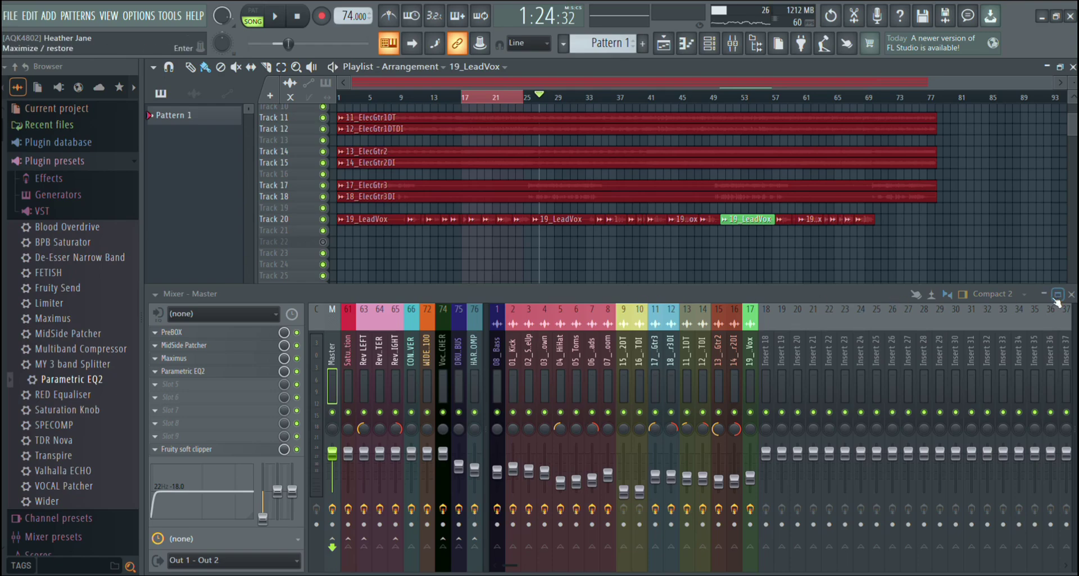
left_click(123, 16)
left_click(157, 142)
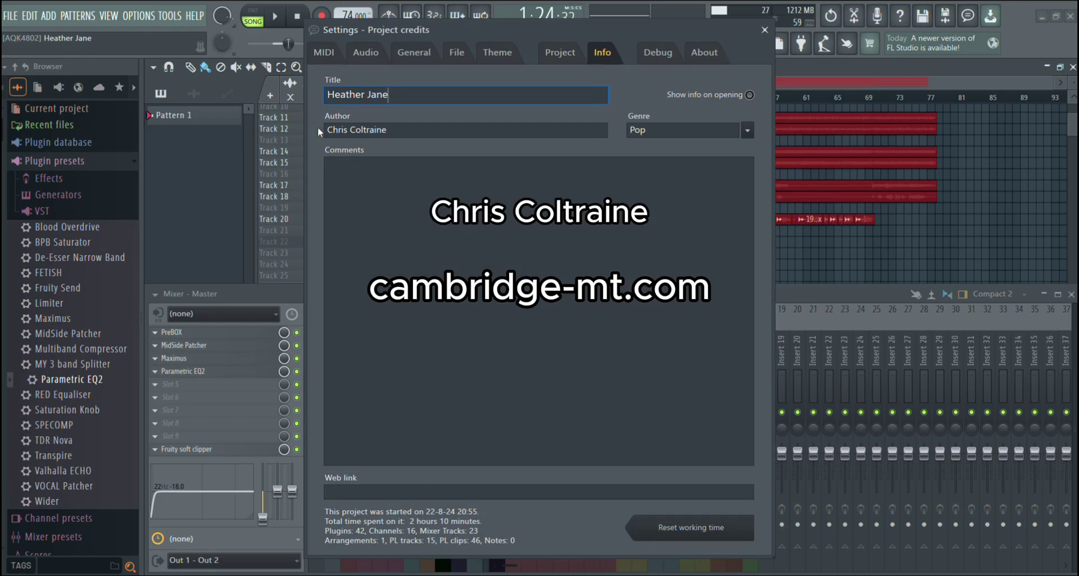
left_click(764, 29)
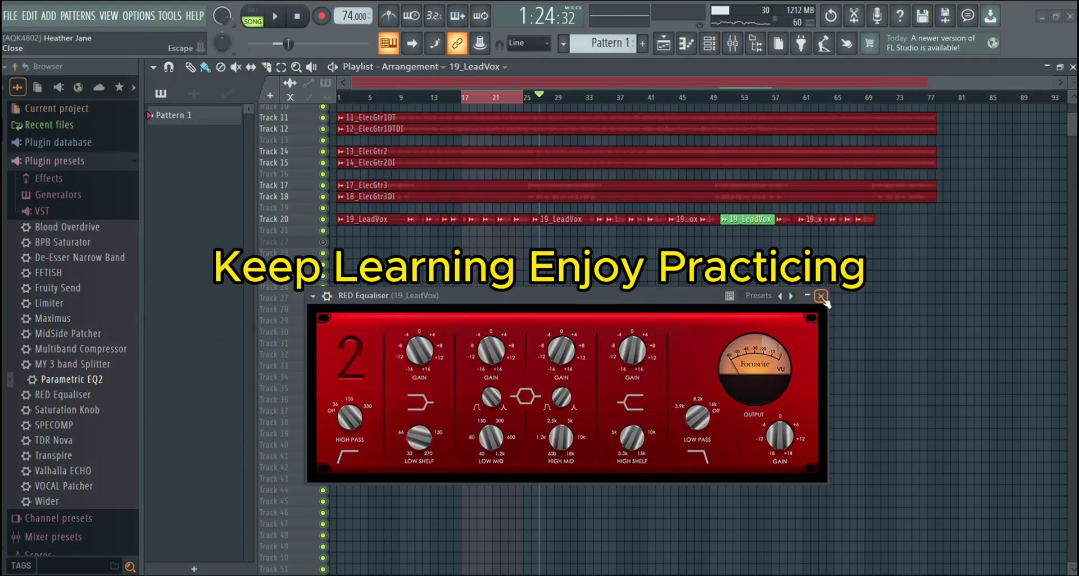
Step: Close the RED Equaliser on the lead vocal and replay the song from bar 17
left_click(821, 296)
scroll(424, 122, "up", 3)
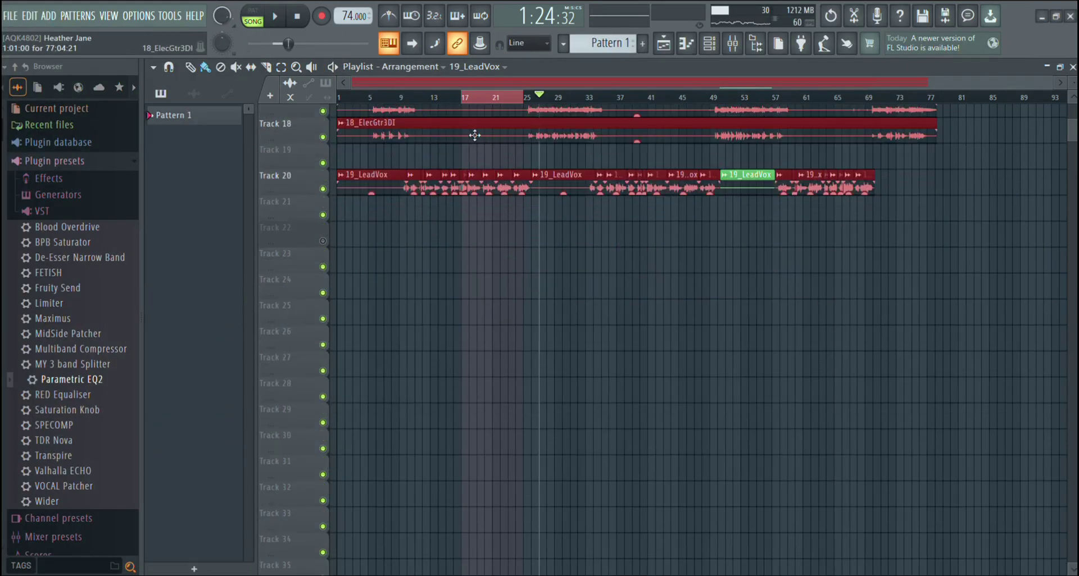
left_click(469, 97)
left_click(461, 97)
key("space")
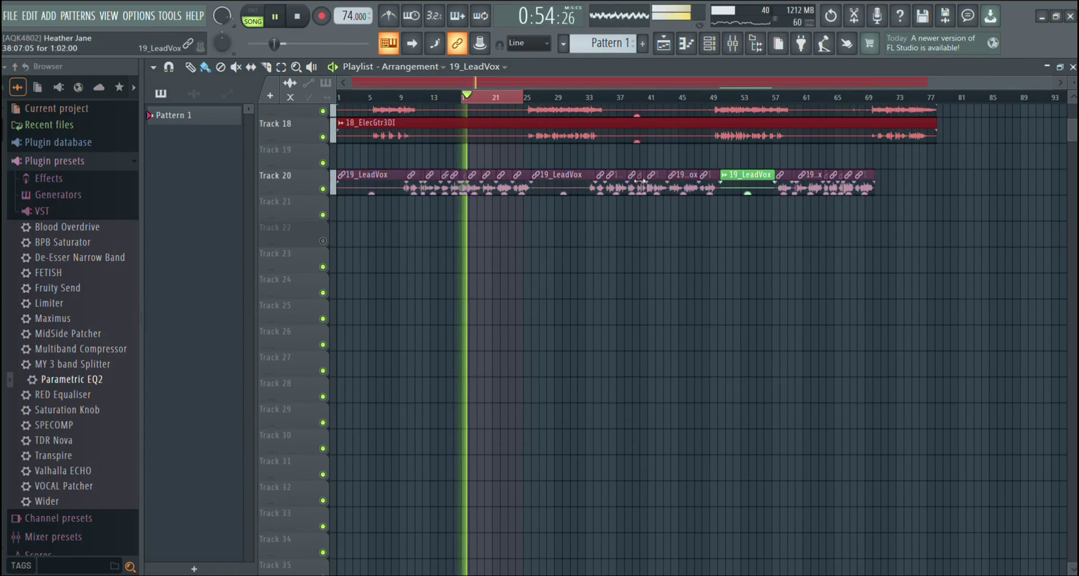
Step: Examine the playlist tracks from drums and guitars down to the lead vocal during playback of the finished mix
scroll(551, 204, "up", 2)
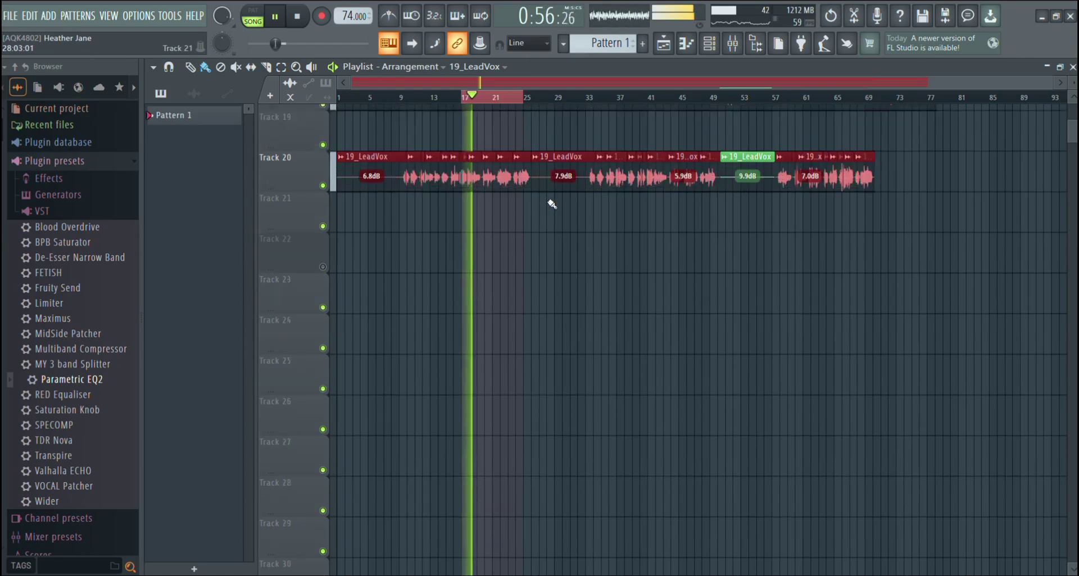
scroll(551, 204, "down", 3)
scroll(552, 224, "up", 2)
scroll(552, 224, "down", 2)
scroll(549, 224, "up", 4)
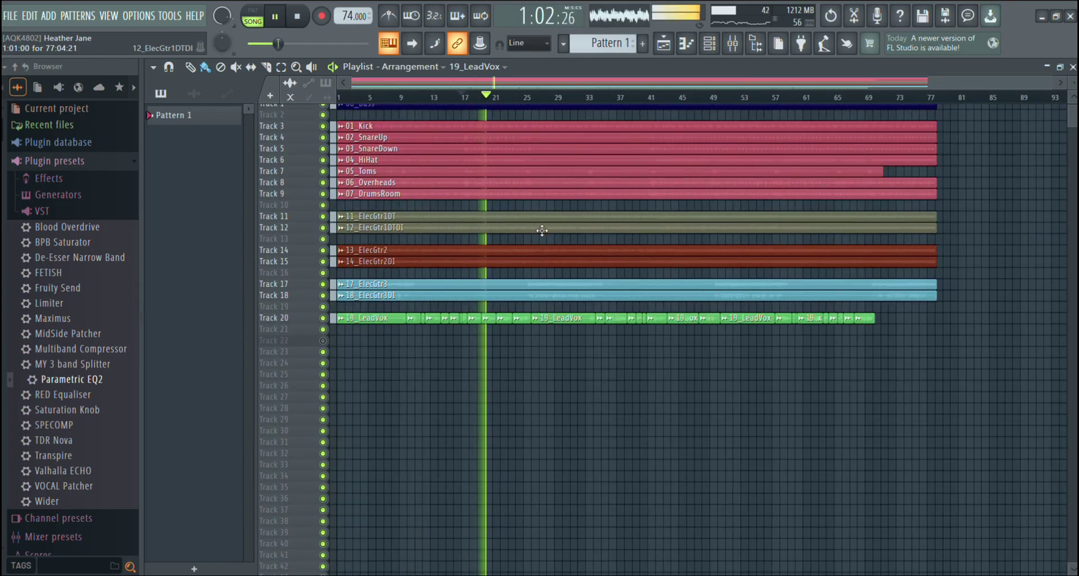
scroll(542, 230, "up", 2)
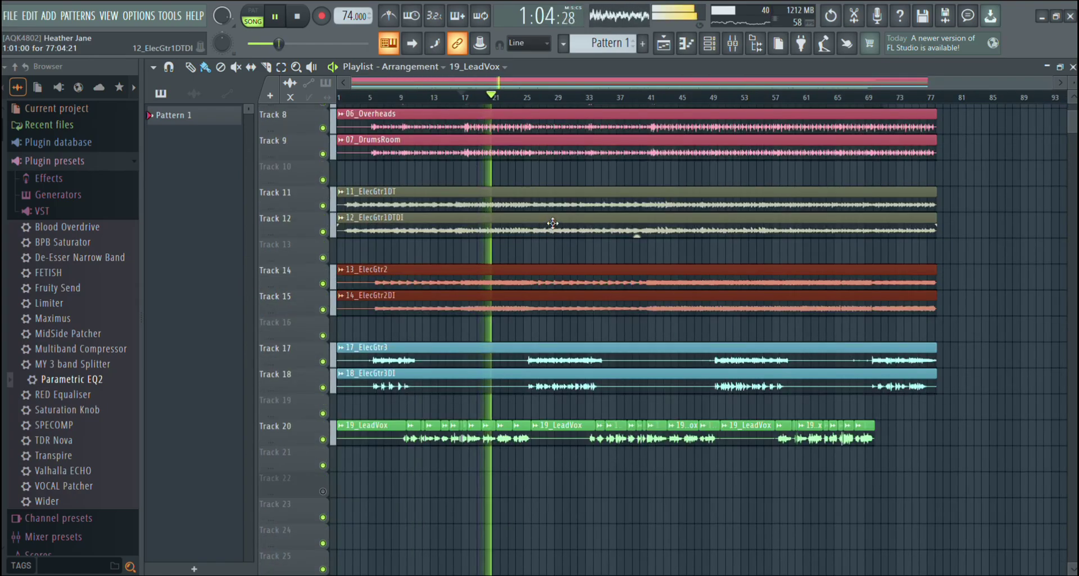